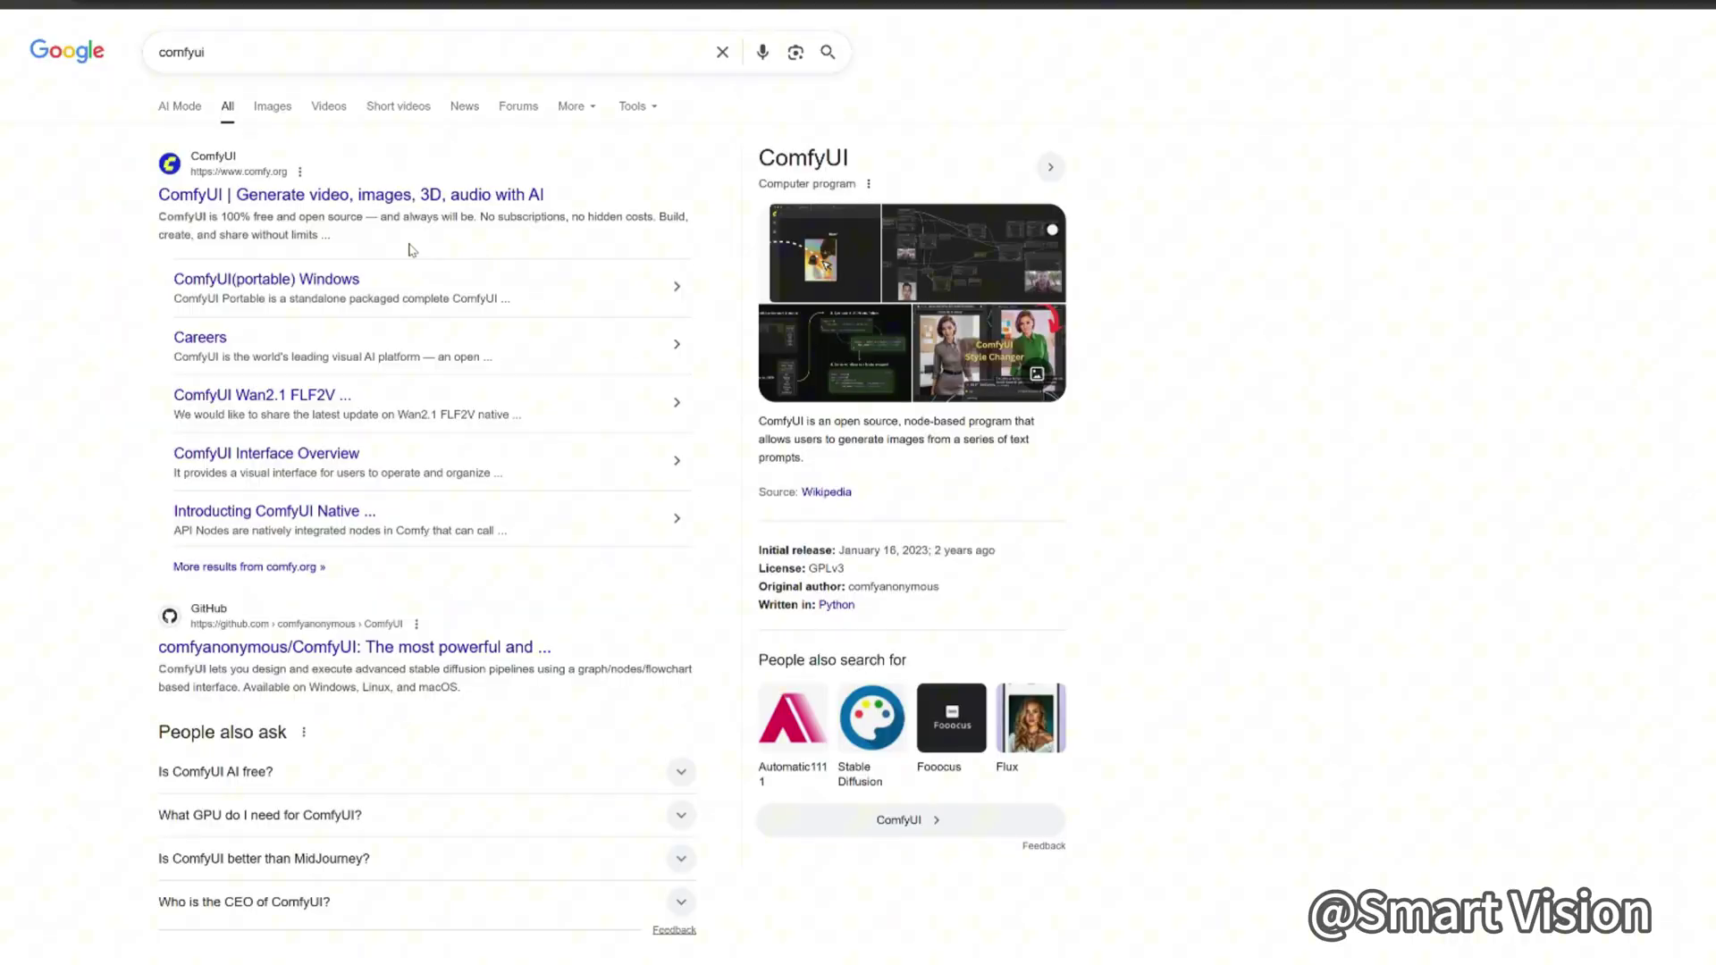
- Open the official comfy.org site from the Google search results
left_click(393, 196)
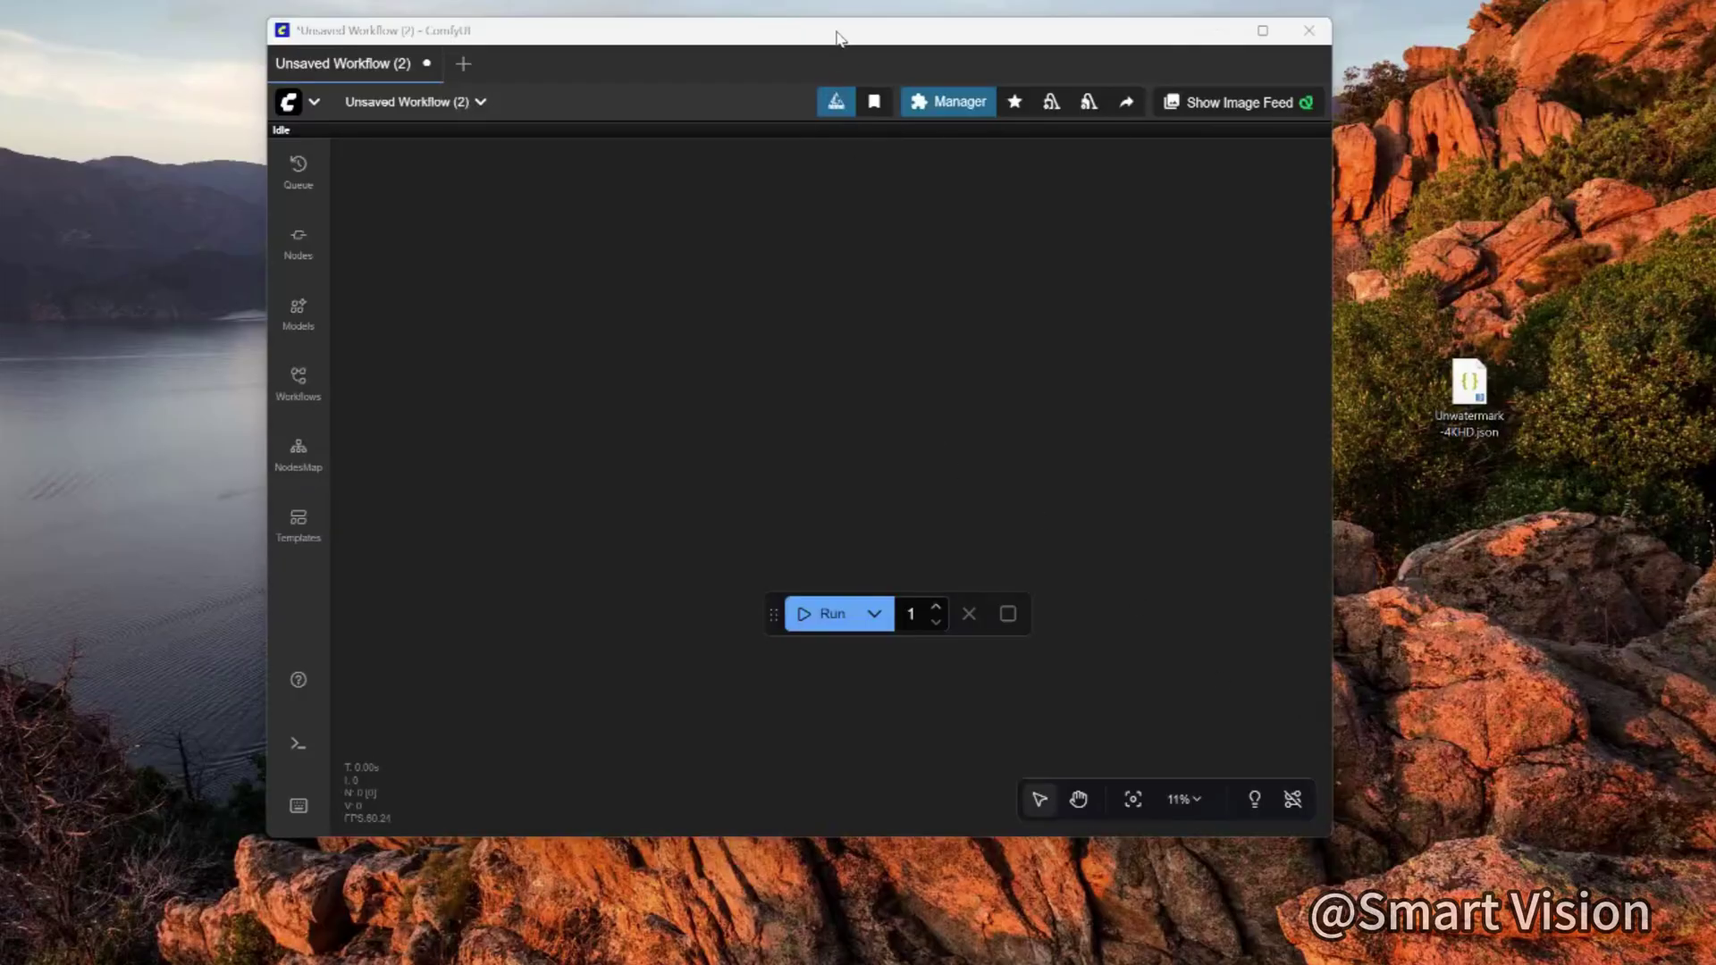
- Load Unwatermark-4KHD.json into ComfyUI by dropping it onto the canvas
left_click_drag(838, 37, 845, 29)
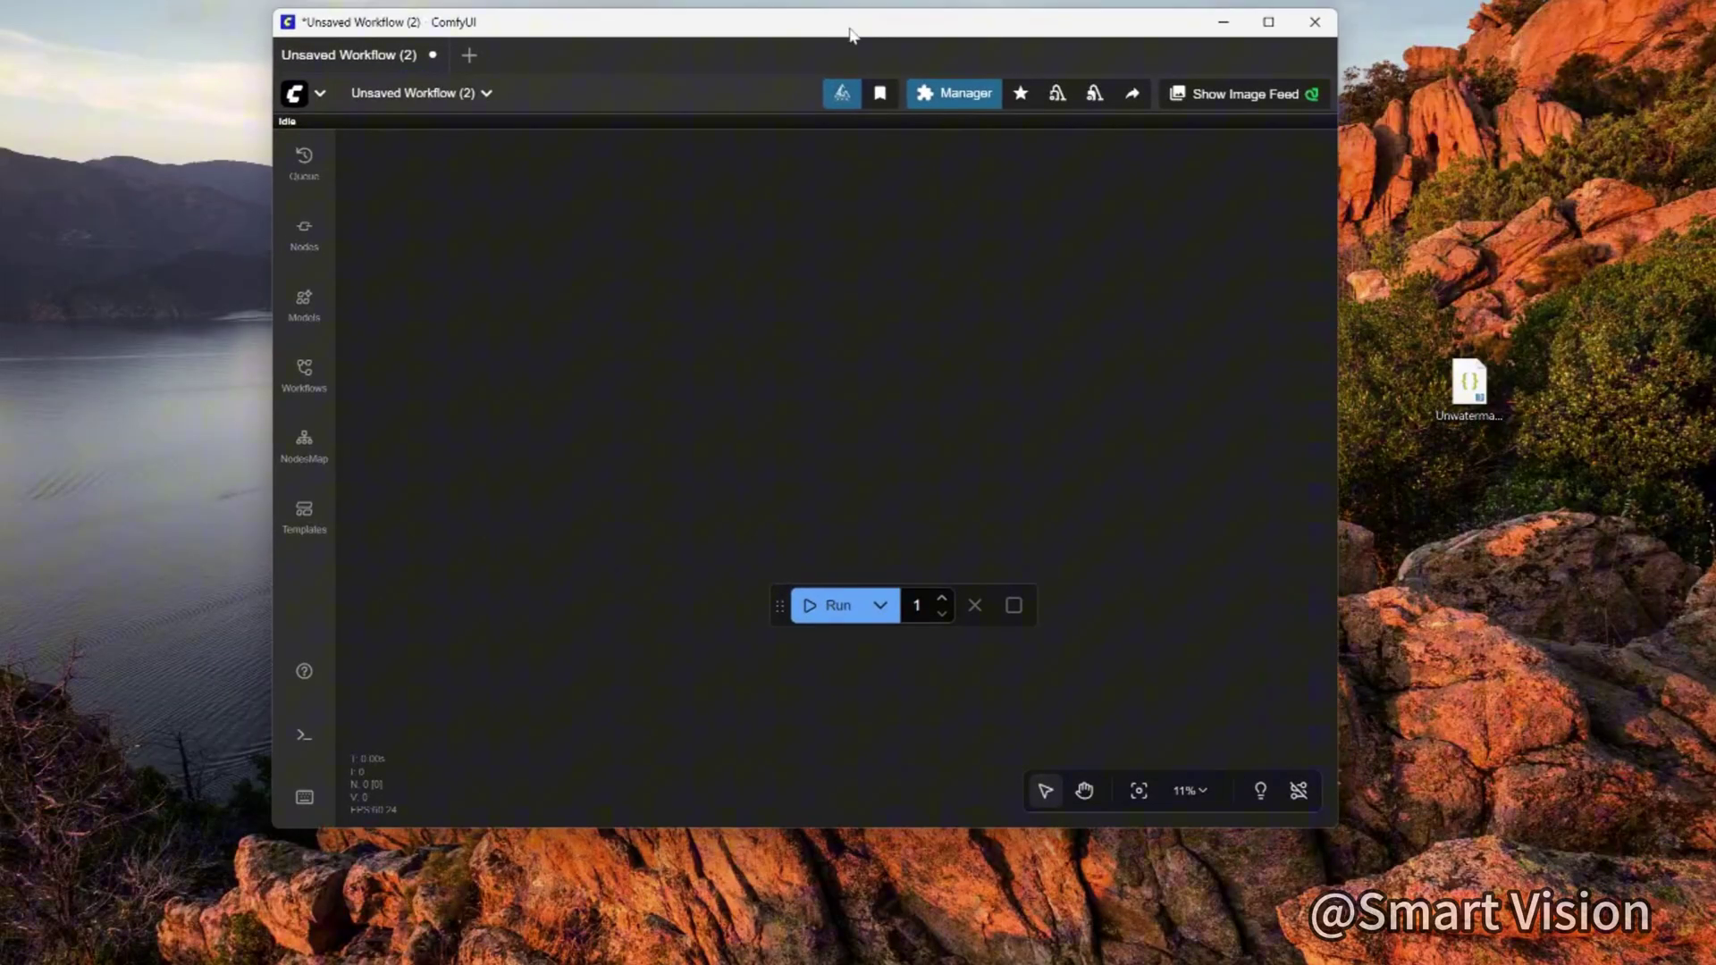
left_click(1473, 391)
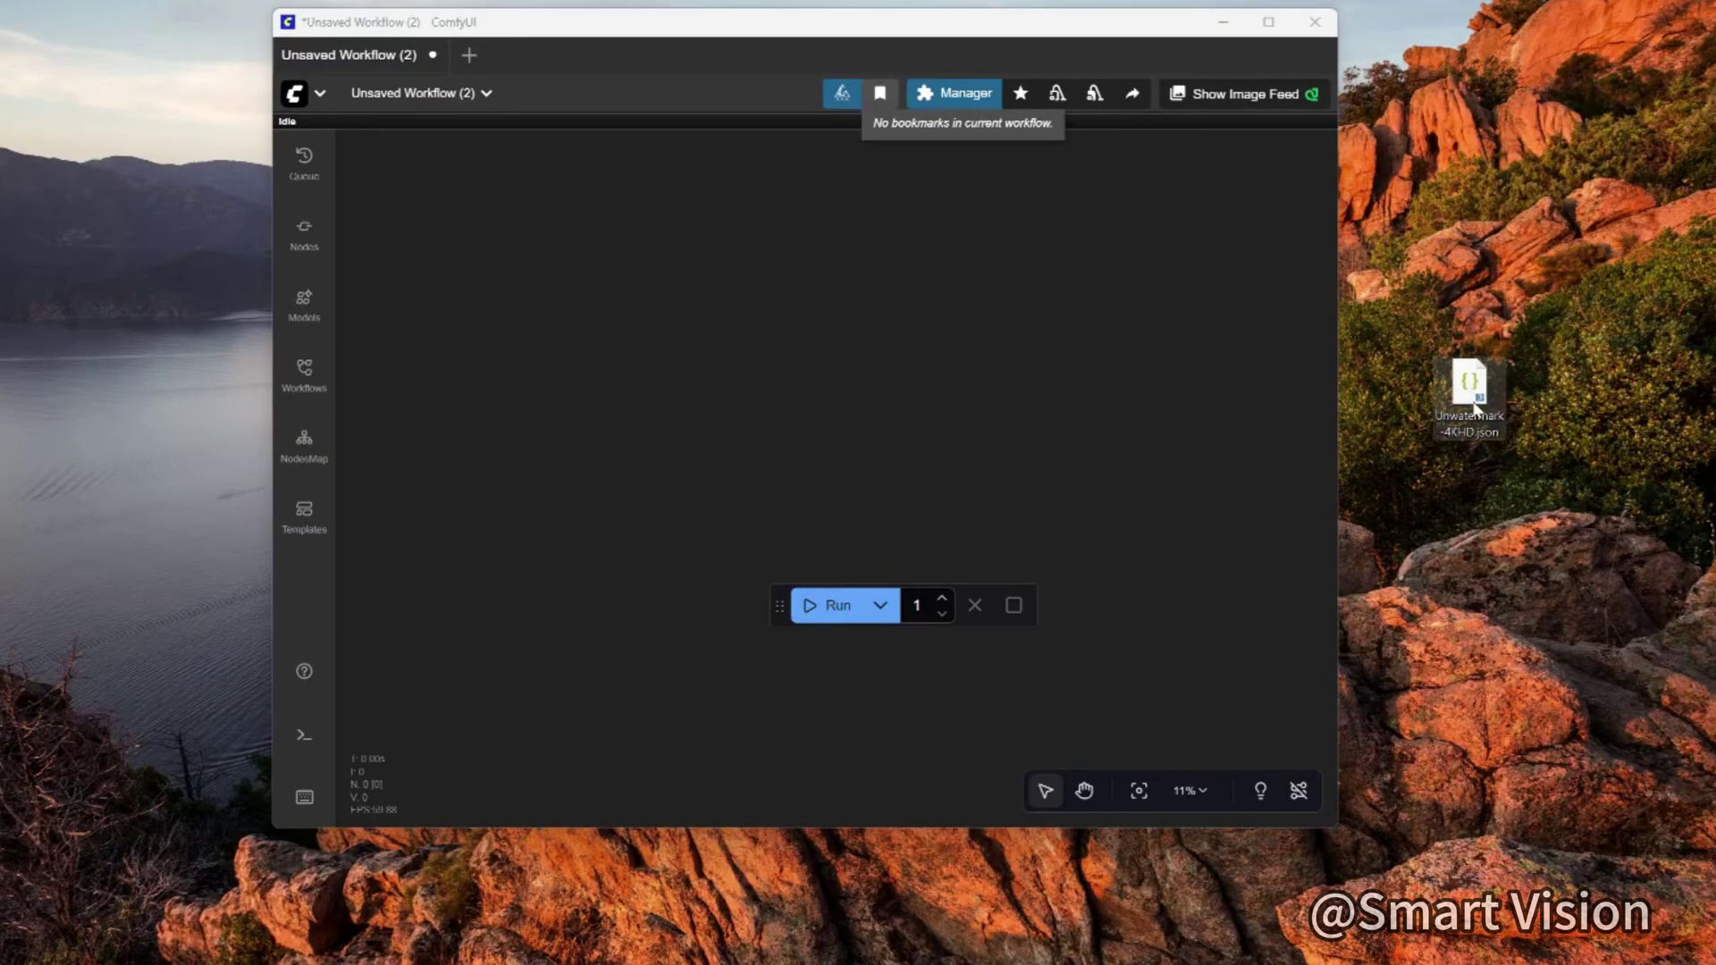
left_click_drag(1473, 407, 991, 427)
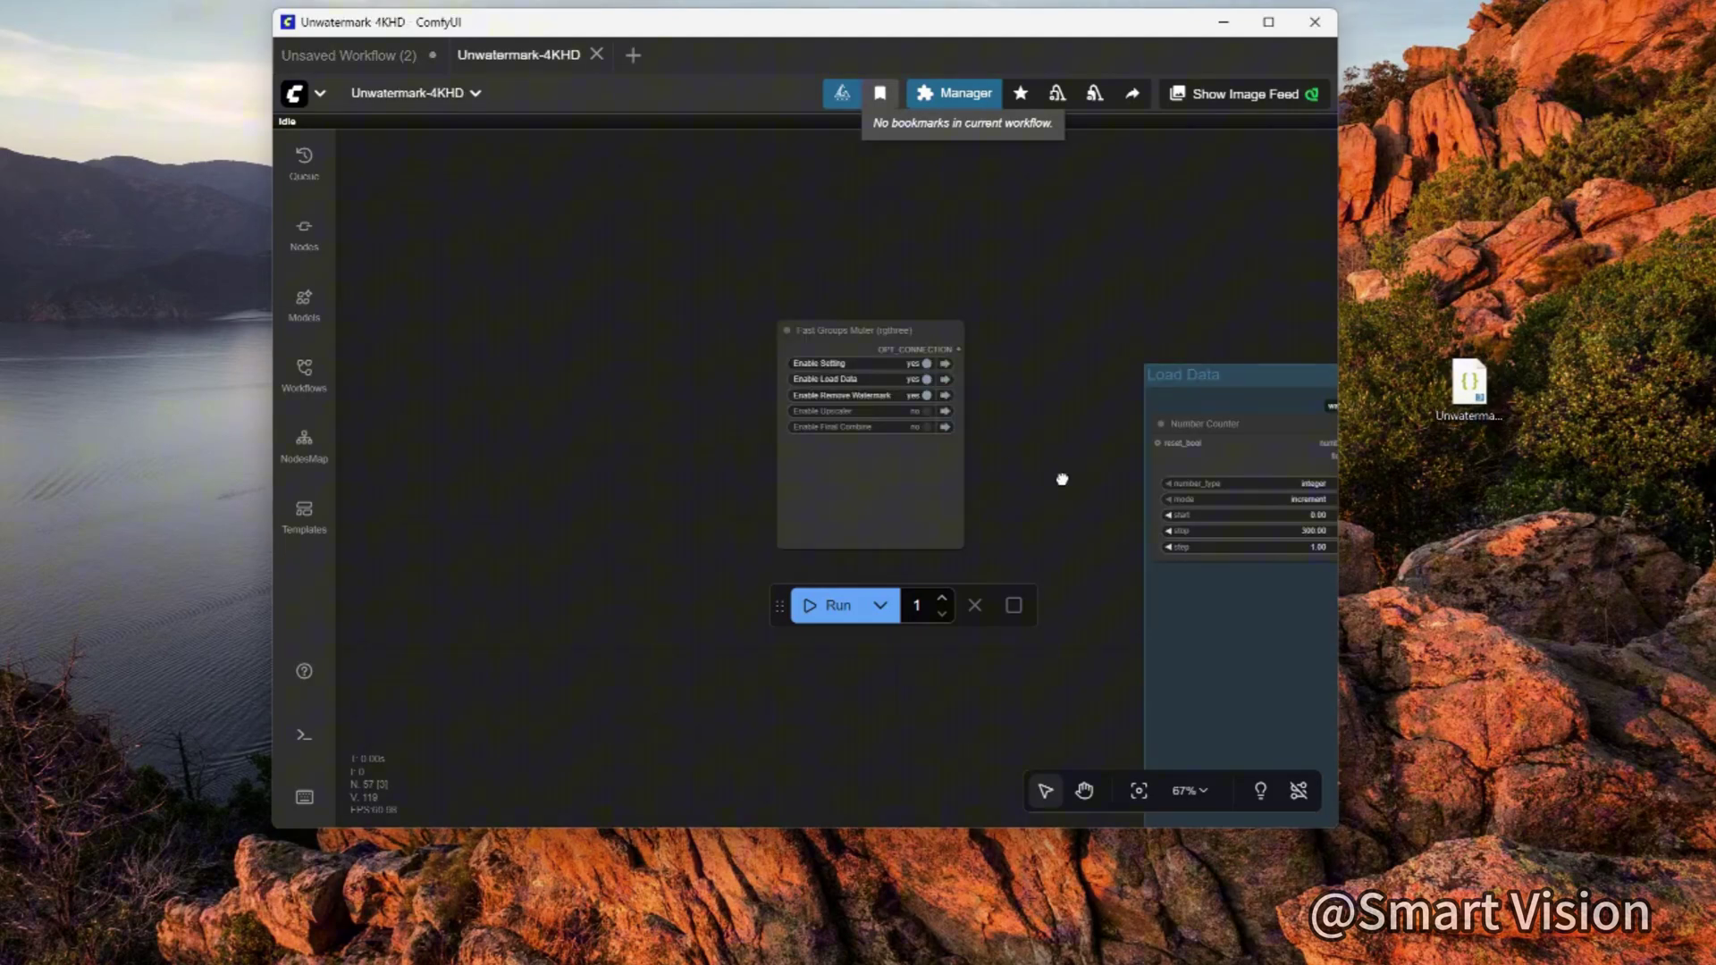
- Pan across the workflow to view the Load Data and Remove Watermark groups
left_click_drag(1058, 480, 728, 399)
scroll(720, 494, "down", 8)
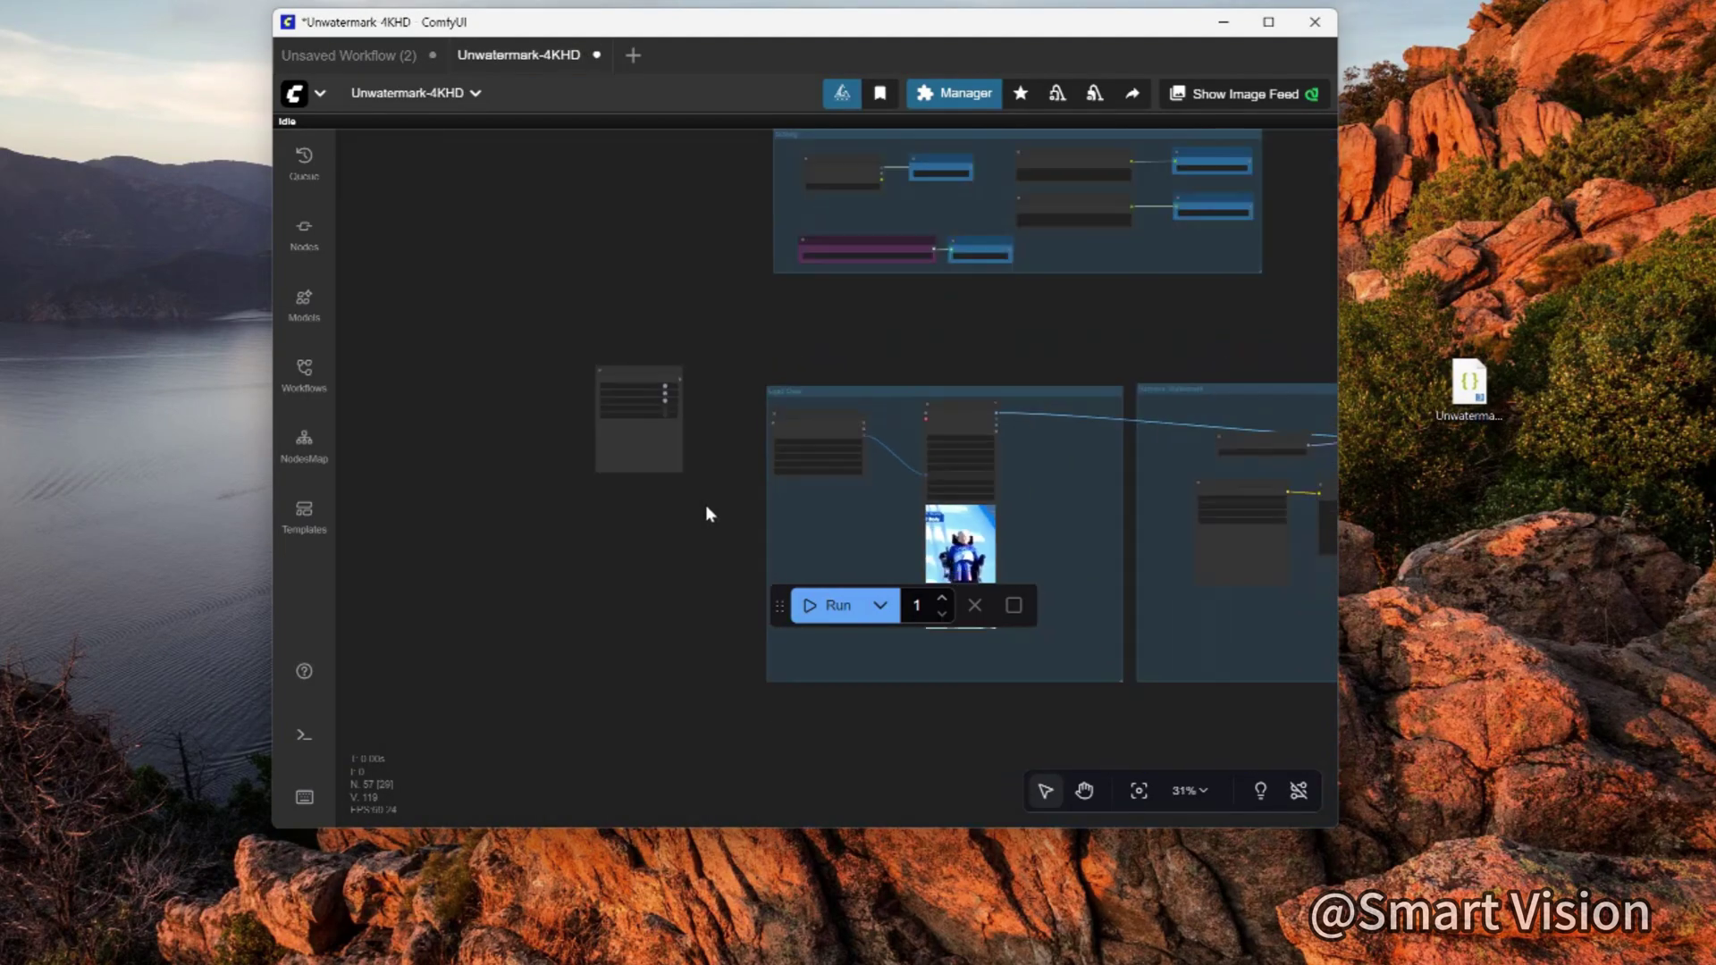
left_click_drag(956, 322, 800, 413)
scroll(800, 413, "down", 3)
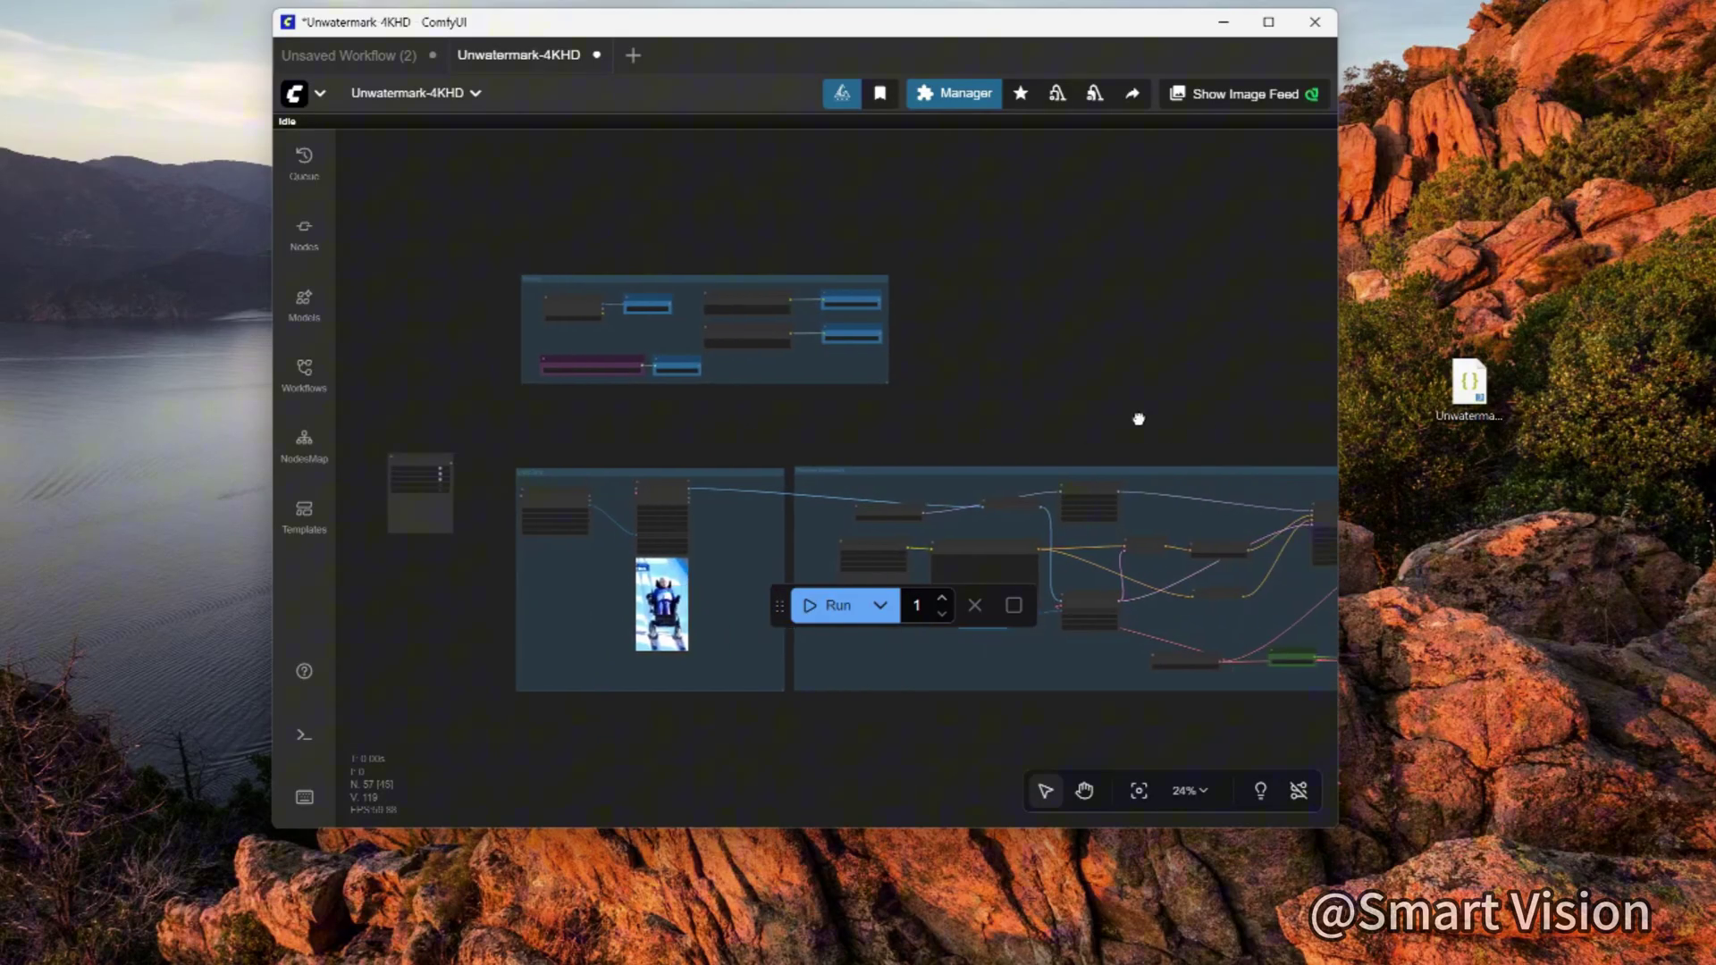
scroll(722, 443, "up", 12)
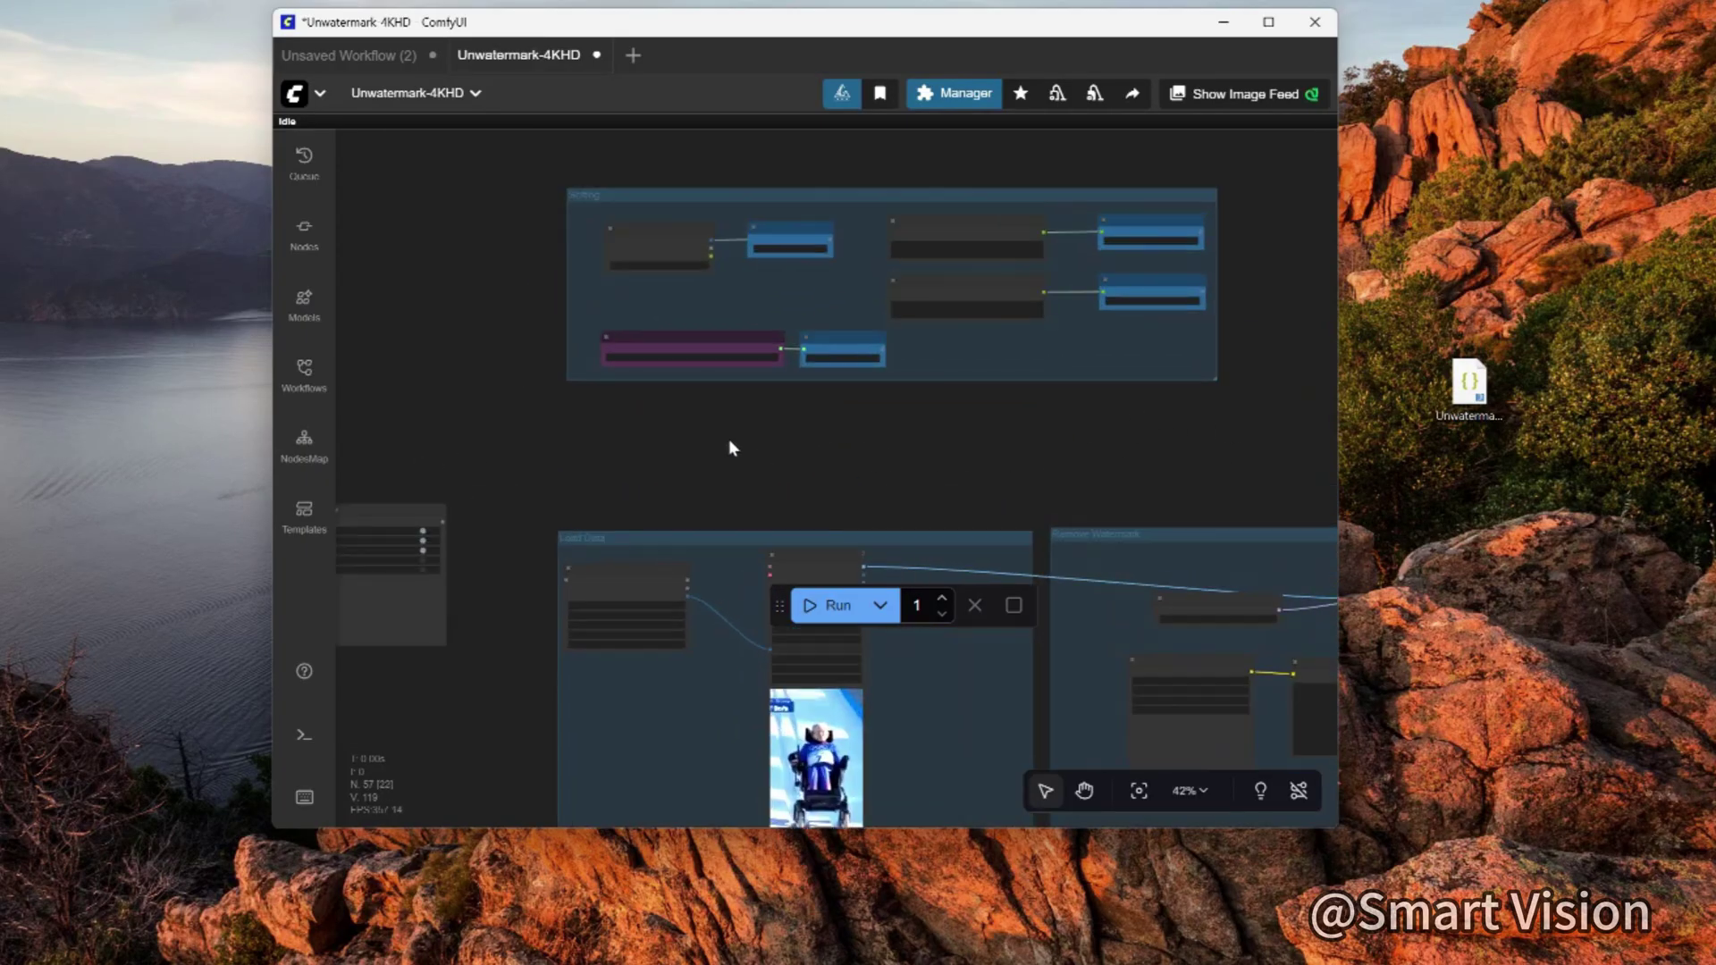
left_click_drag(682, 467, 961, 393)
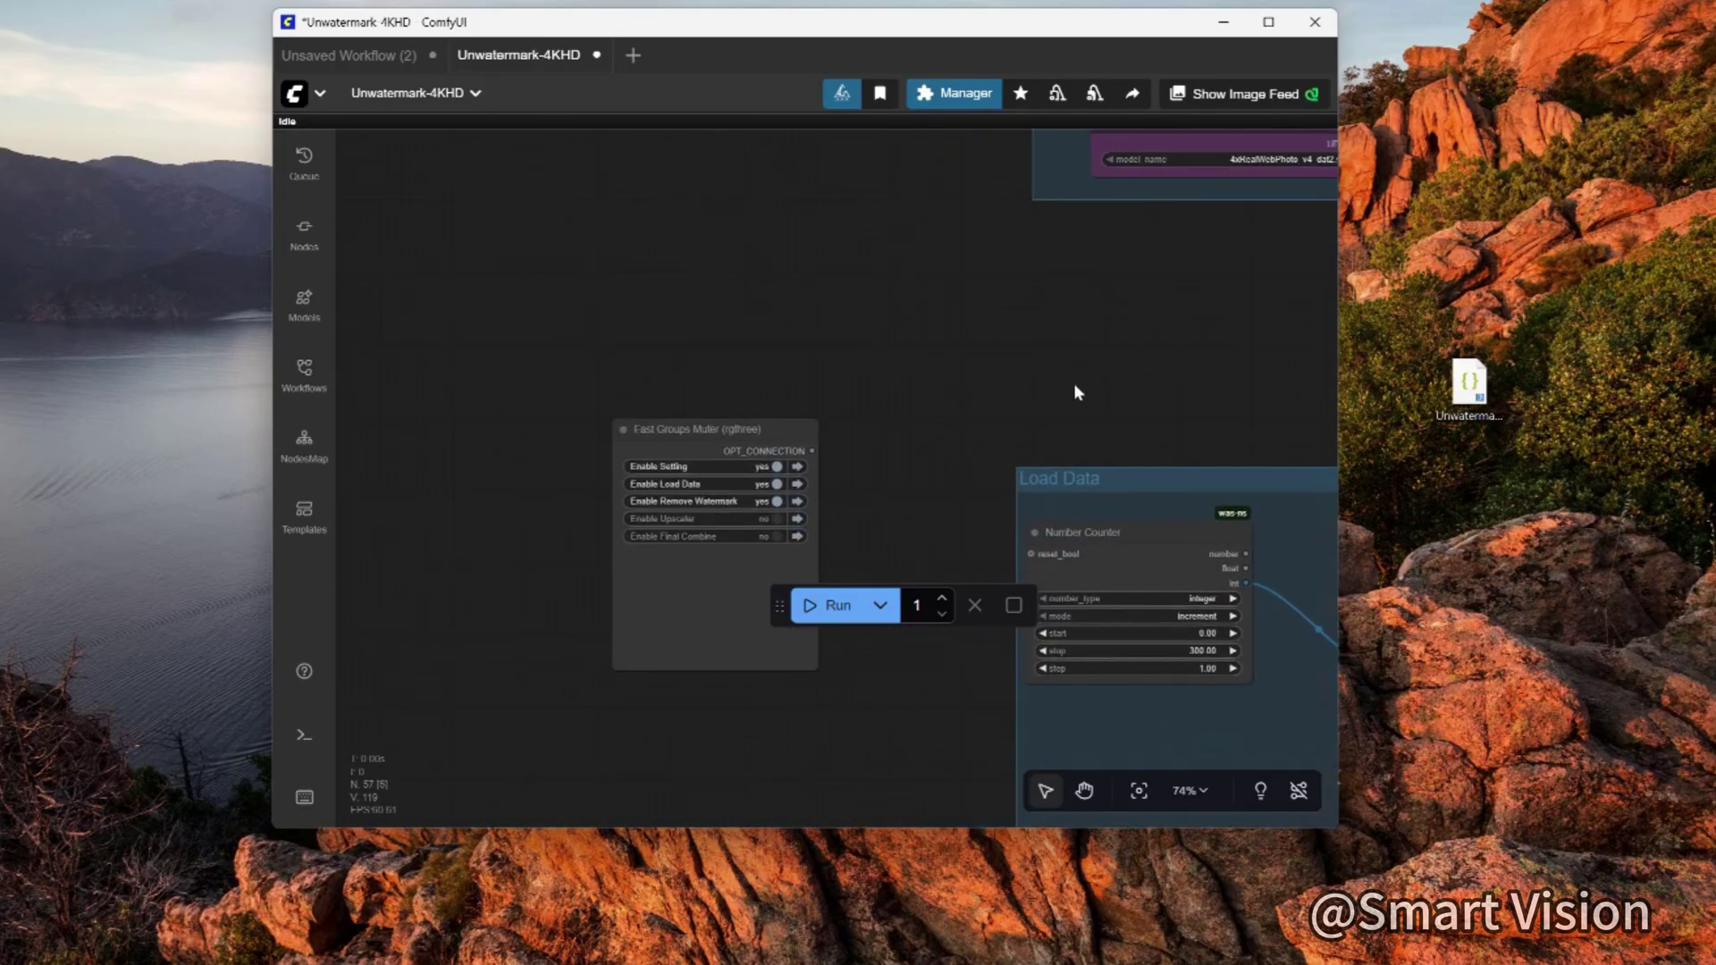
left_click_drag(1075, 392, 452, 176)
left_click_drag(1226, 211, 828, 265)
- Pan to the Final Combine group, then back through Load Data to the Setting group
scroll(827, 265, "down", 2)
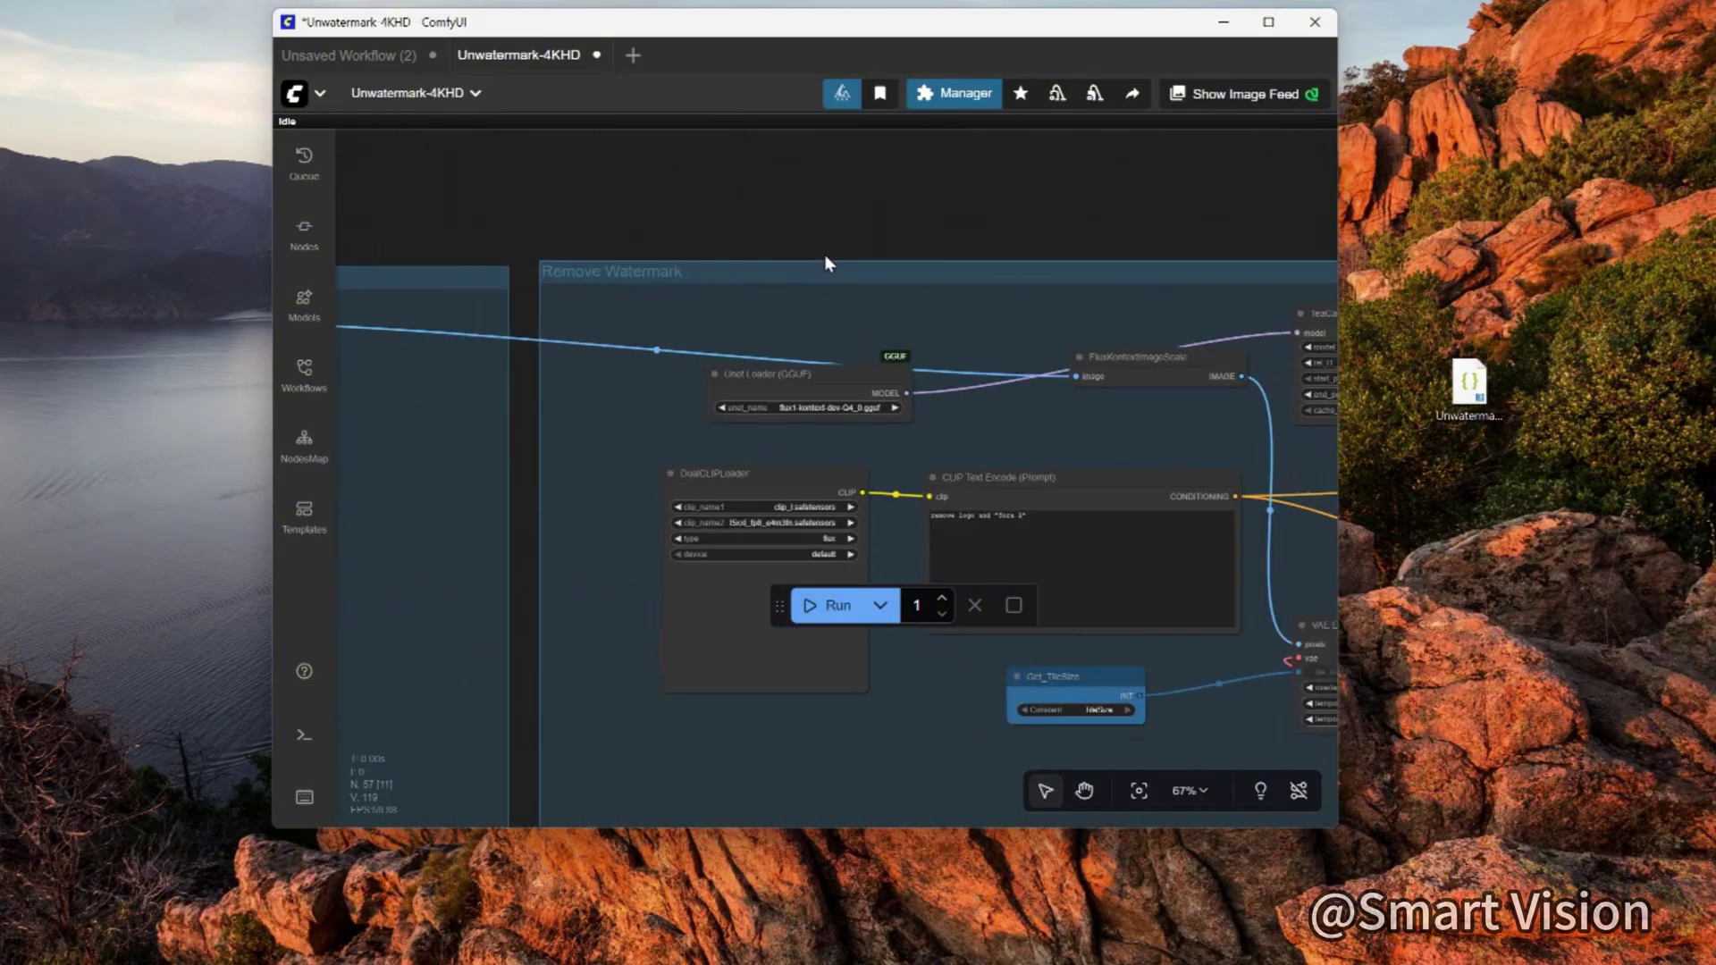
scroll(1061, 184, "down", 4)
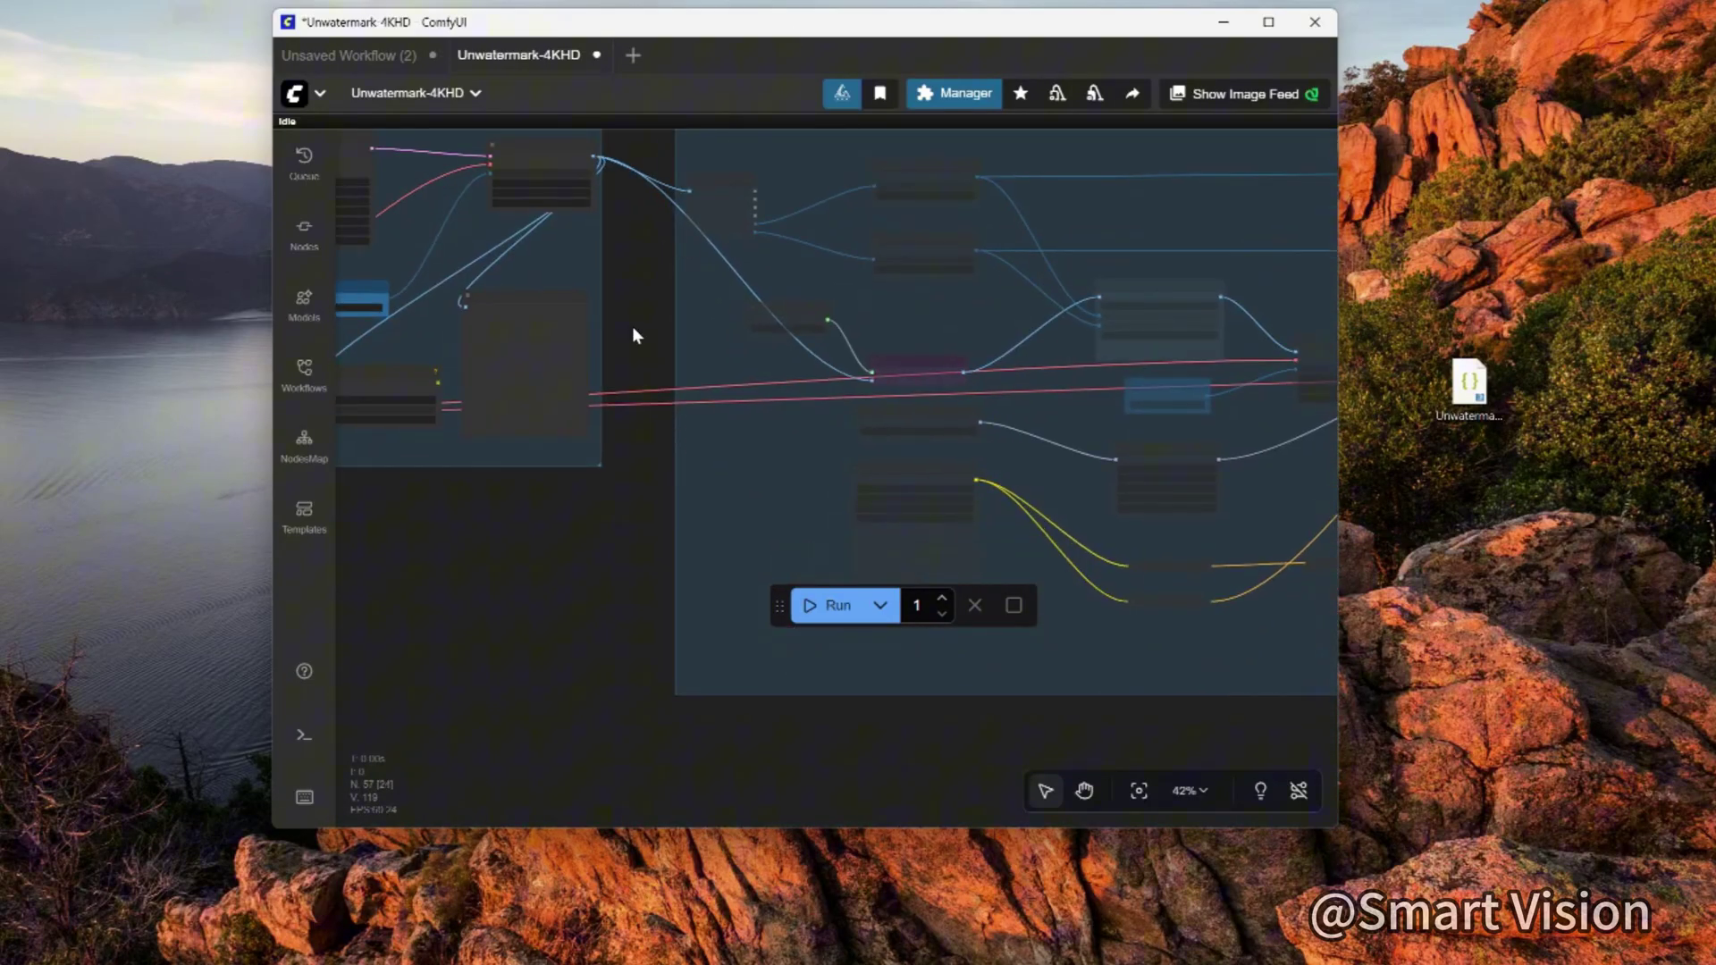
scroll(612, 377, "down", 5)
left_click_drag(452, 632, 808, 395)
scroll(808, 394, "up", 4)
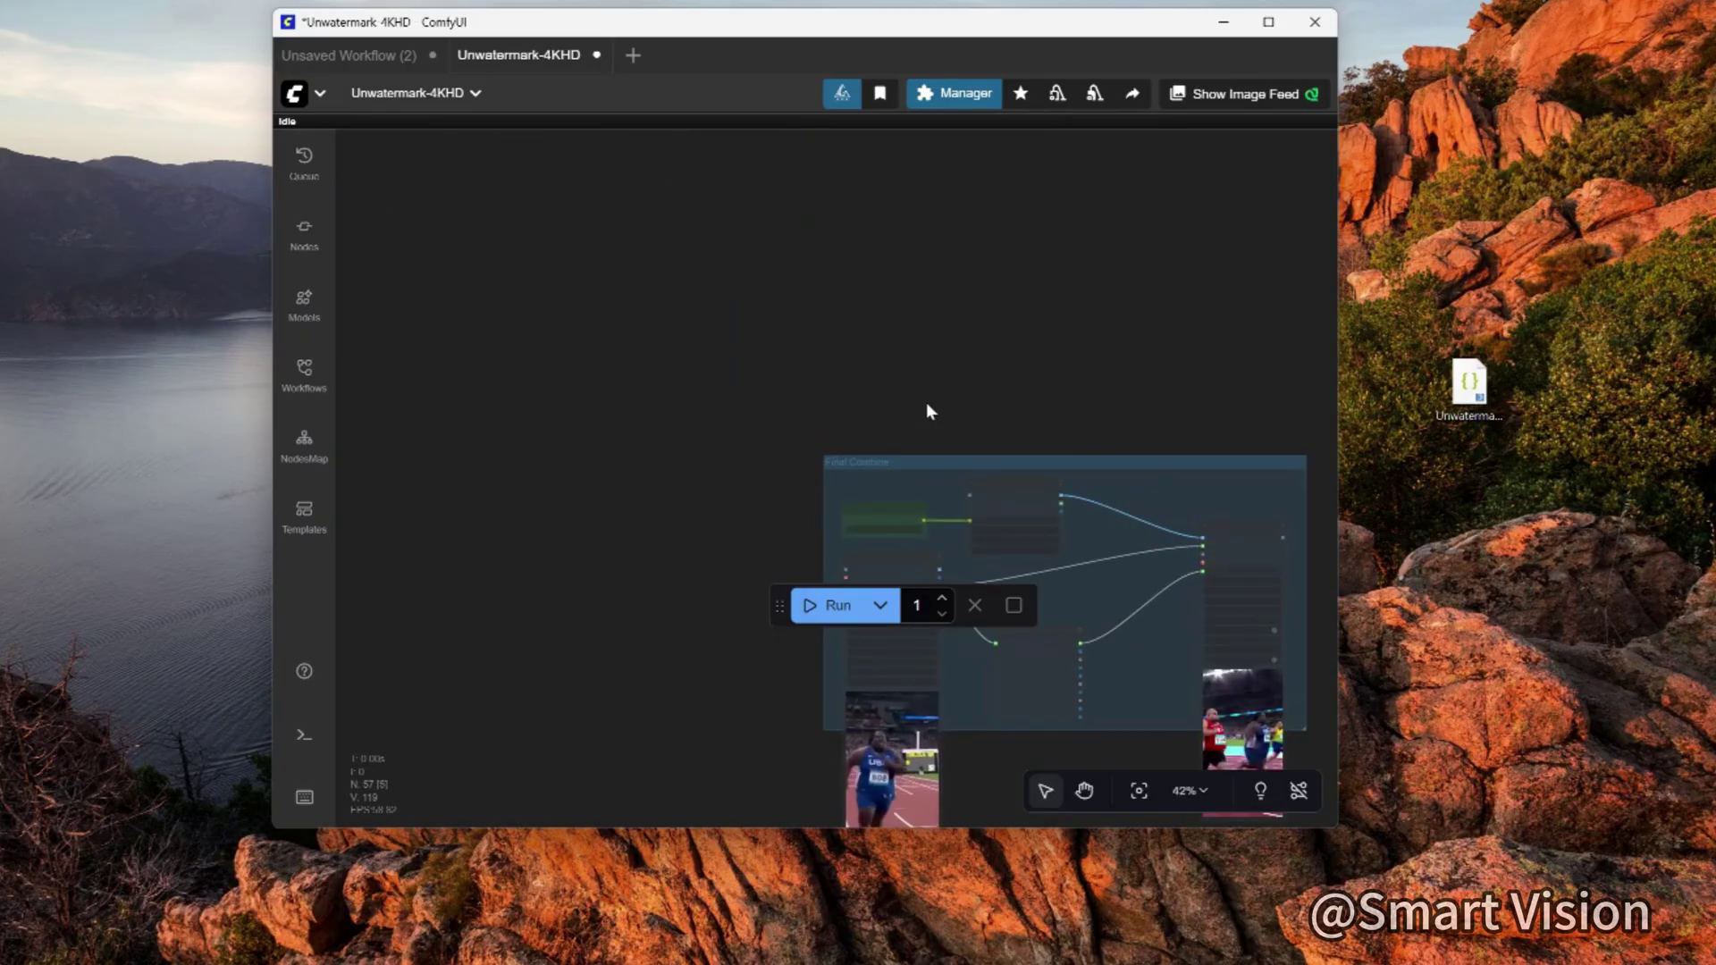
left_click_drag(972, 394, 769, 662)
left_click_drag(510, 444, 635, 378)
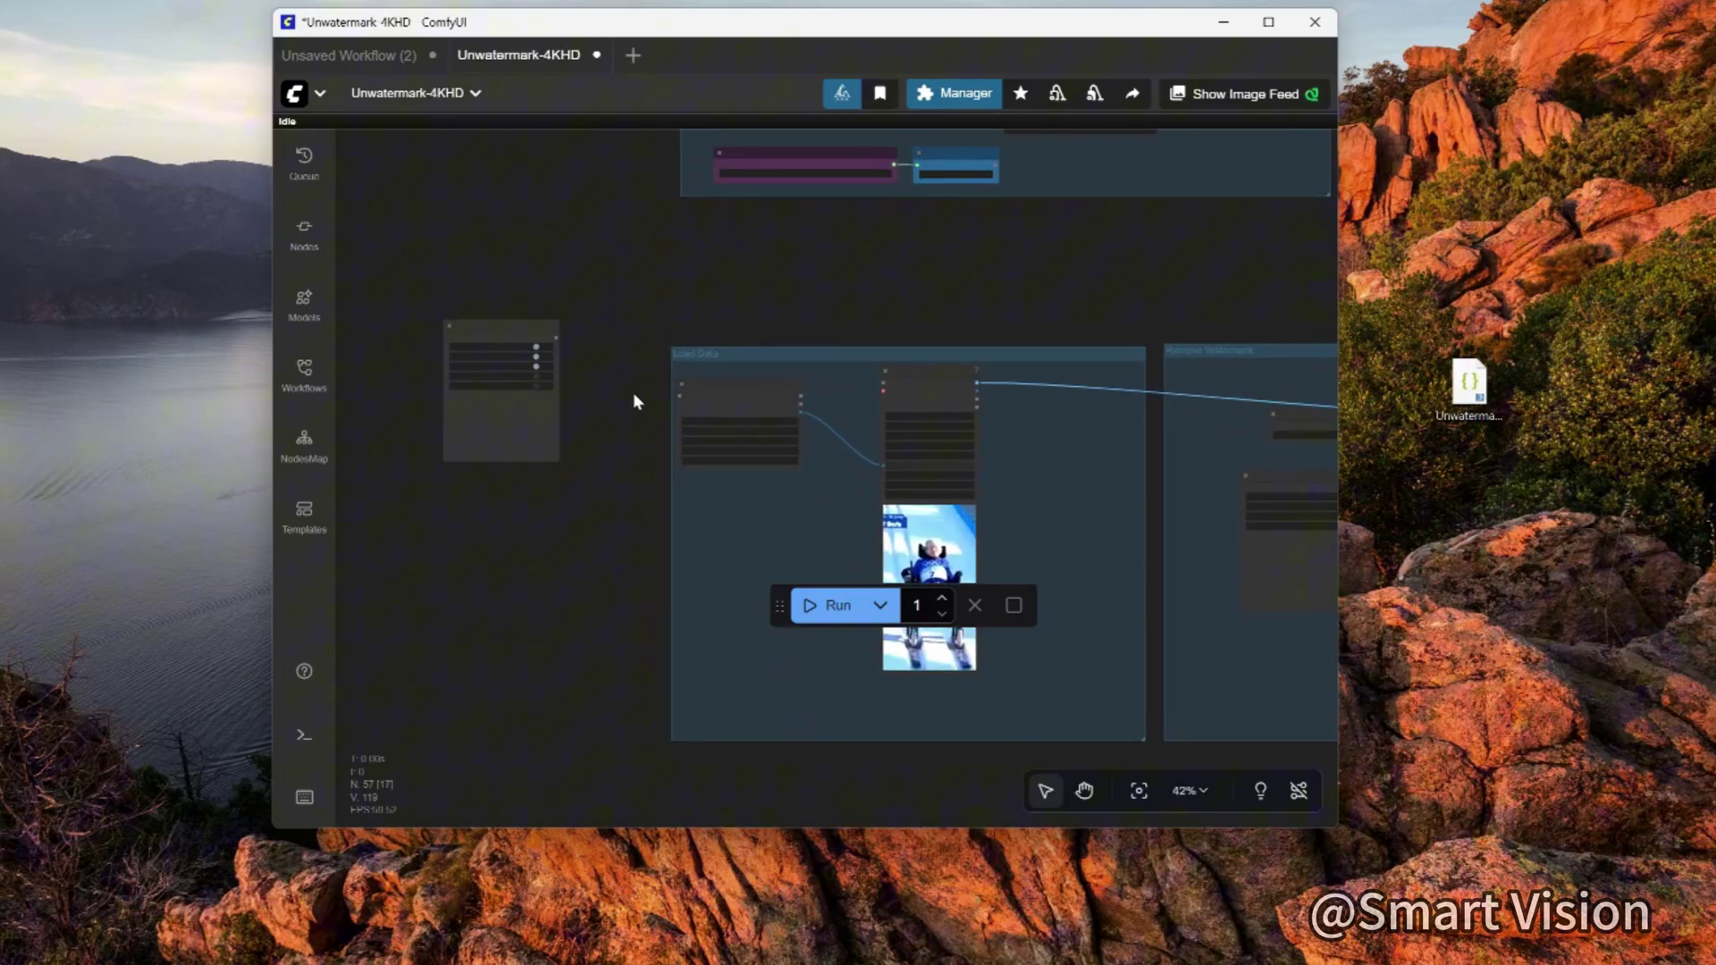
scroll(635, 379, "up", 3)
left_click_drag(698, 280, 686, 555)
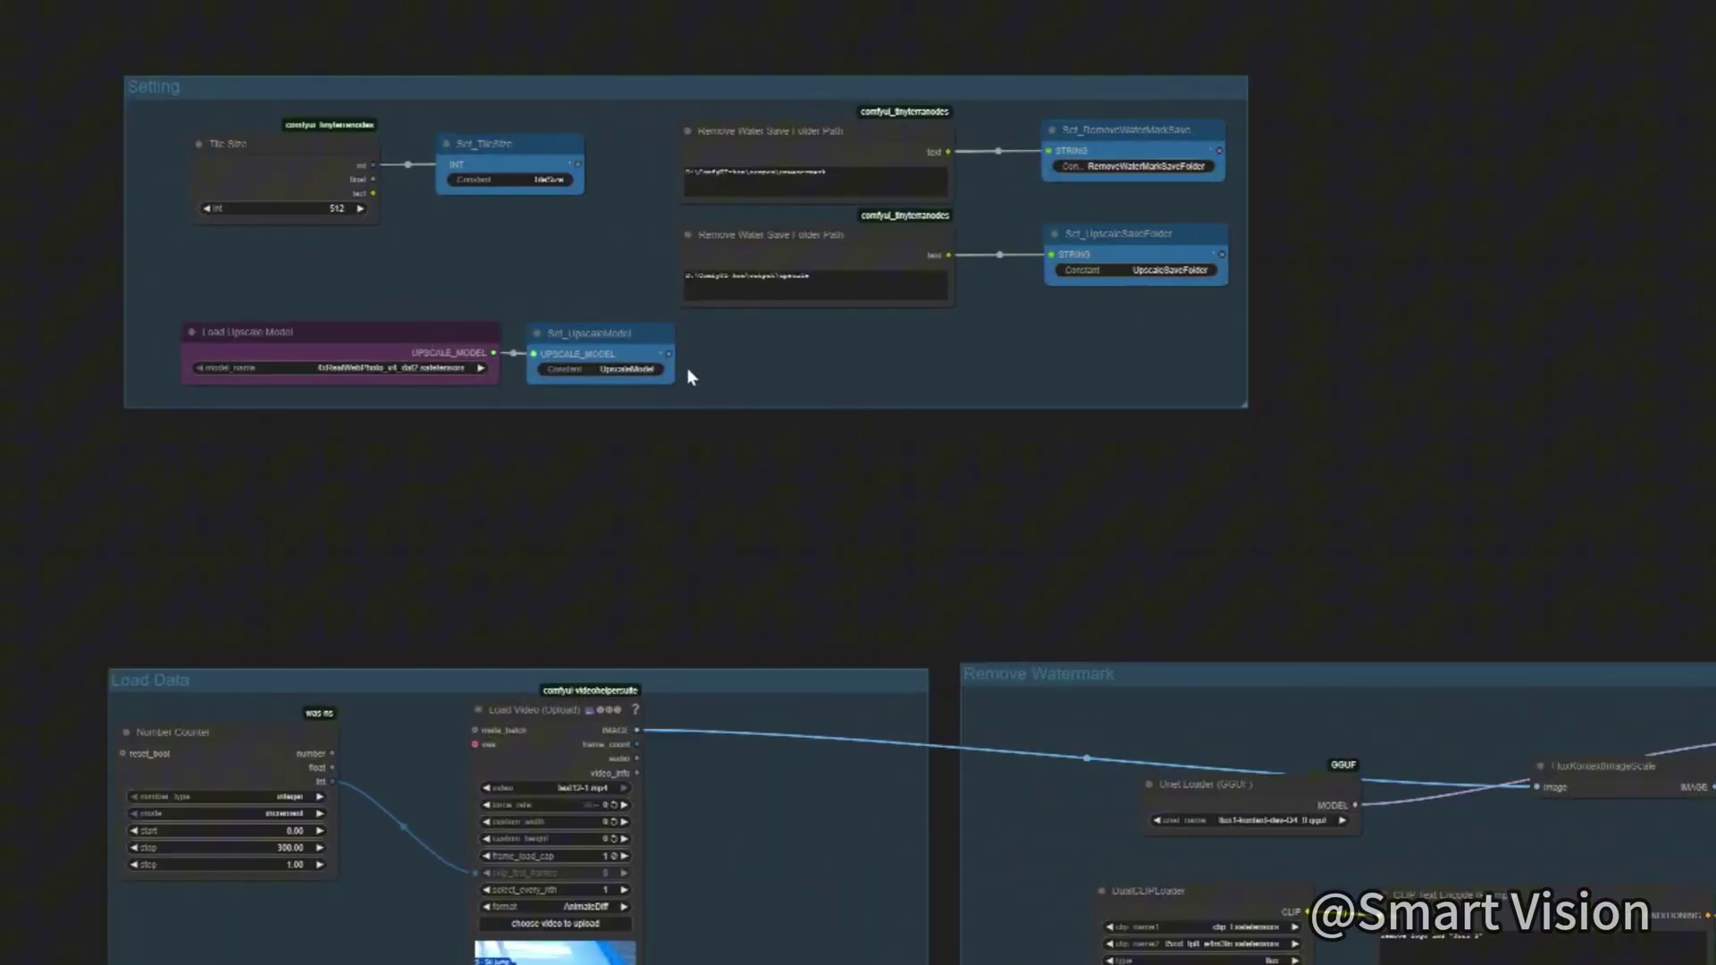
- Zoom into the Setting group and inspect Tile Size (512), Set_TileSize, save path and Load Upscale Model
scroll(1096, 794, "up", 2)
scroll(1079, 751, "up", 2)
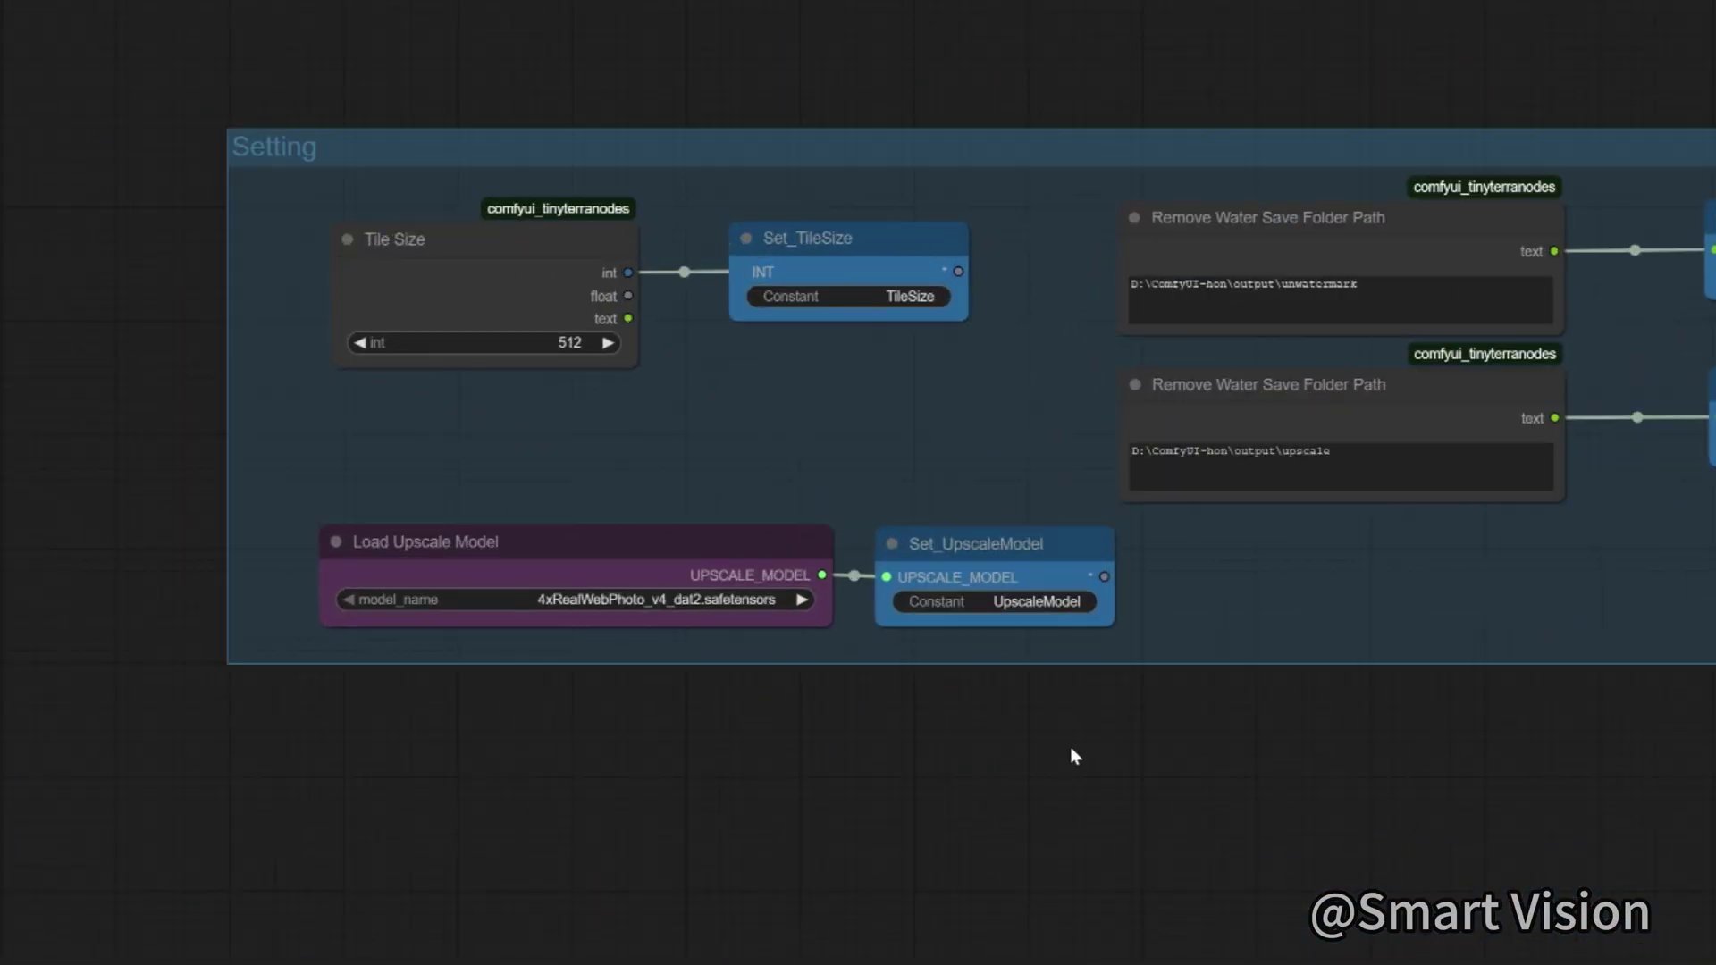
left_click(469, 248)
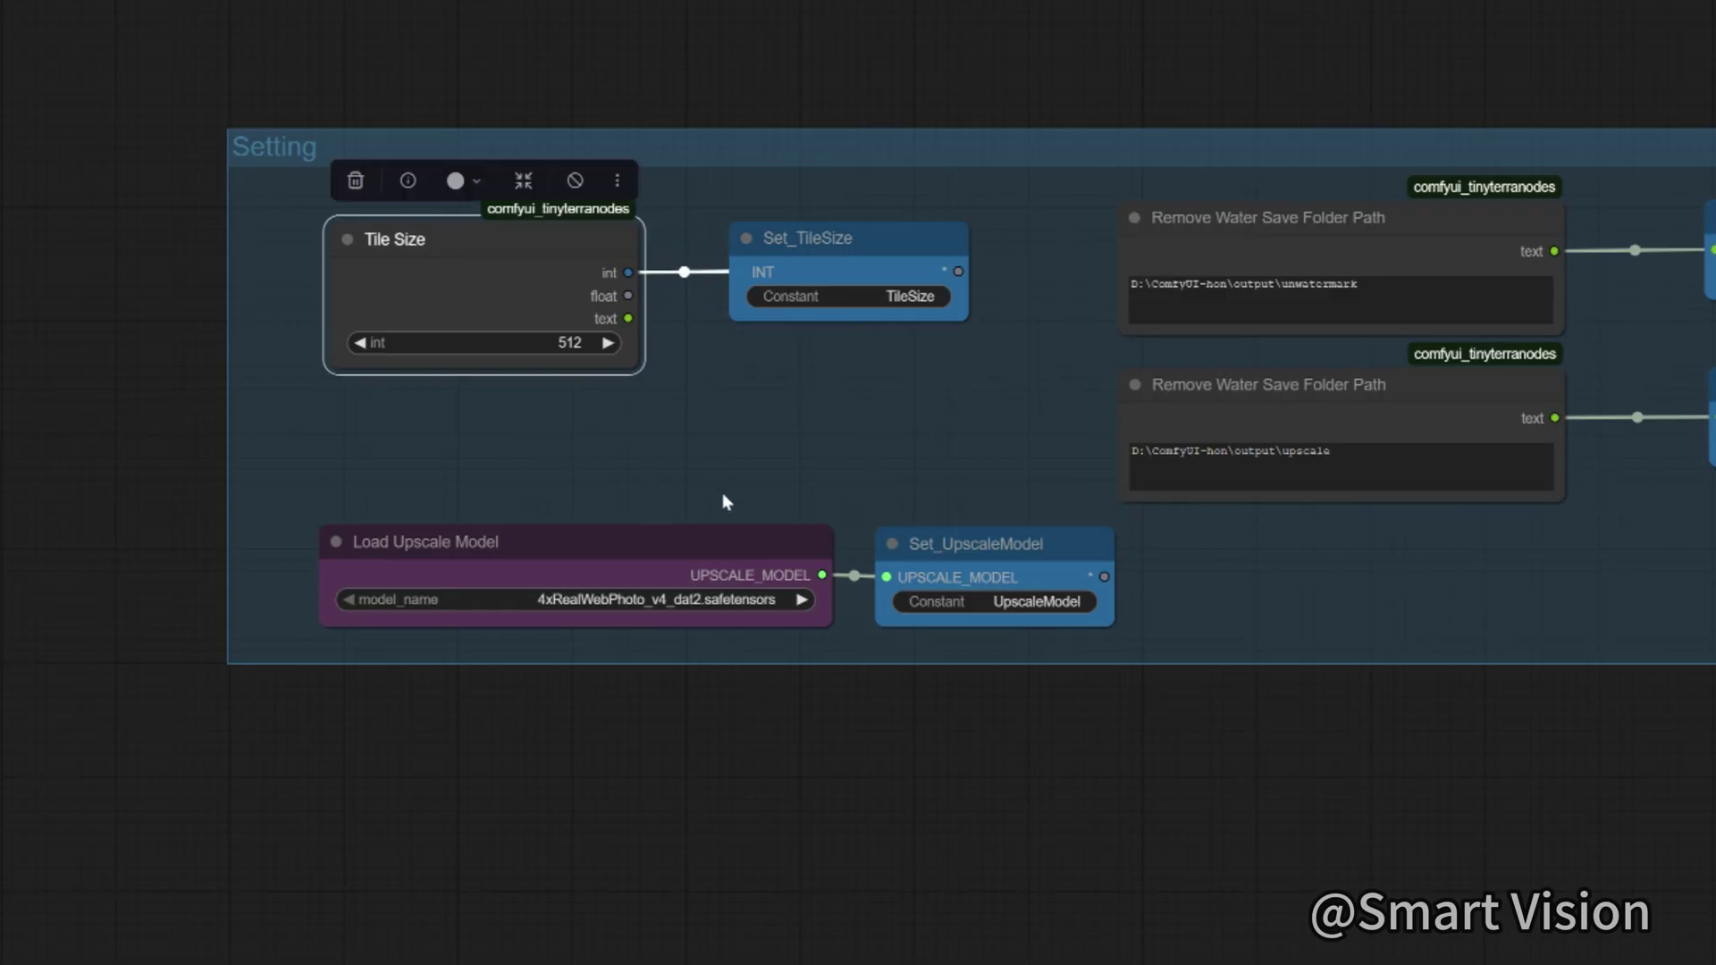
left_click(794, 243)
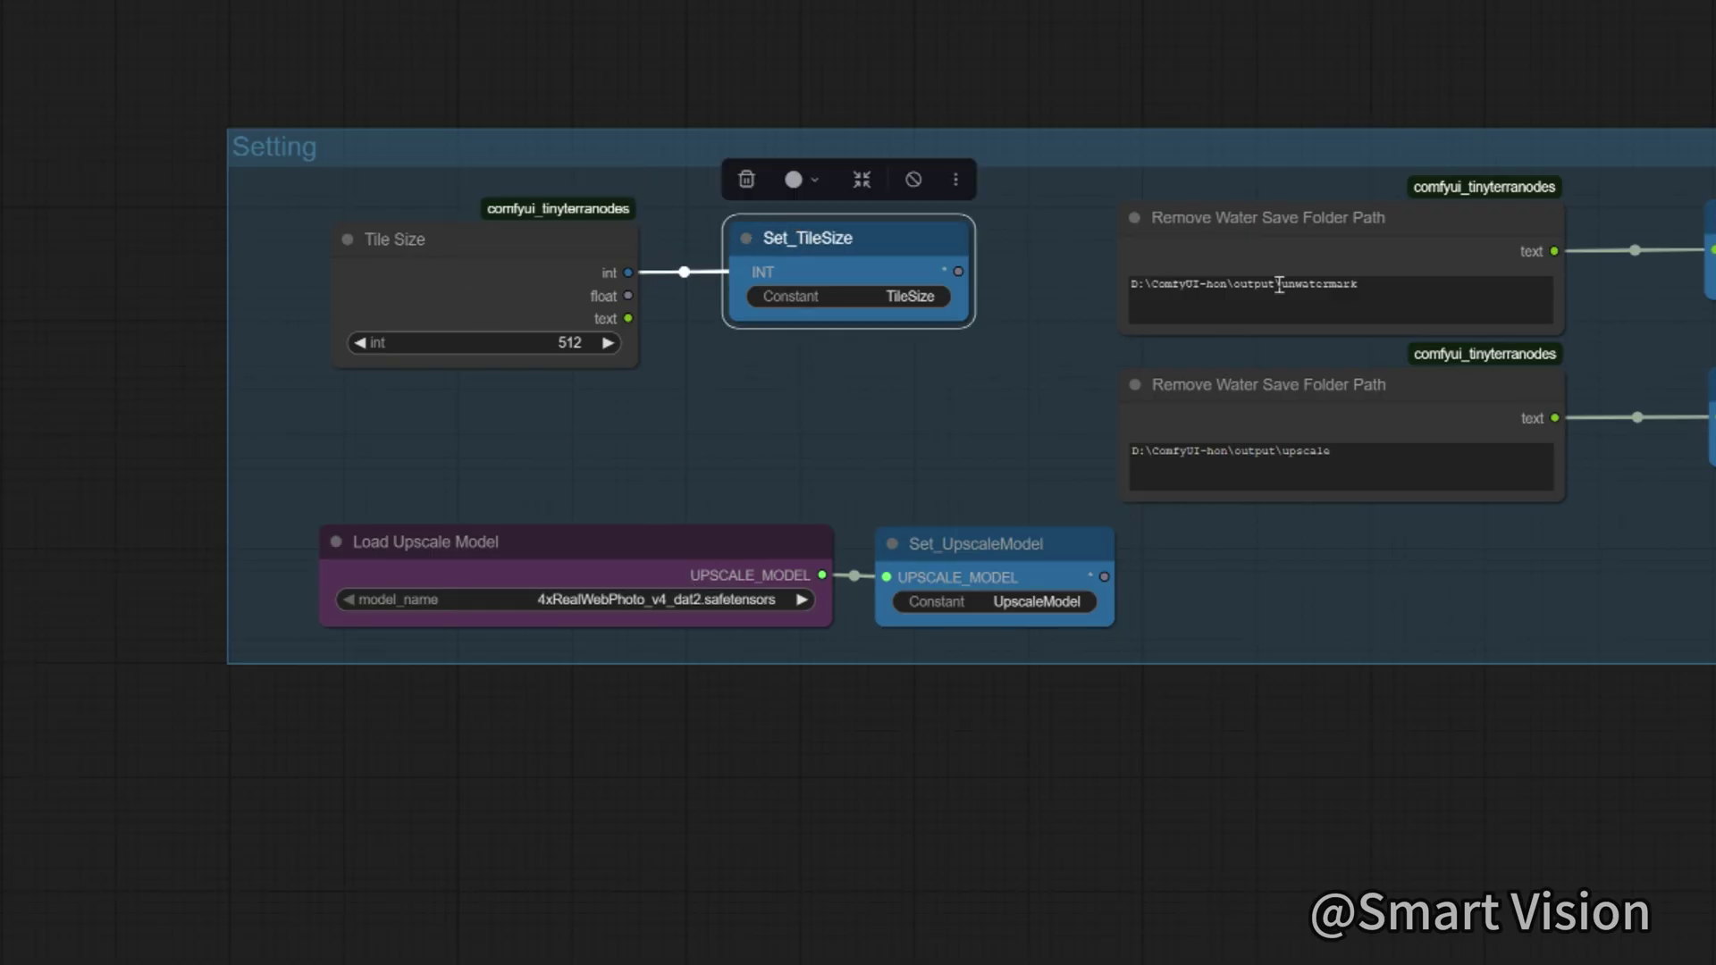
left_click(1281, 235)
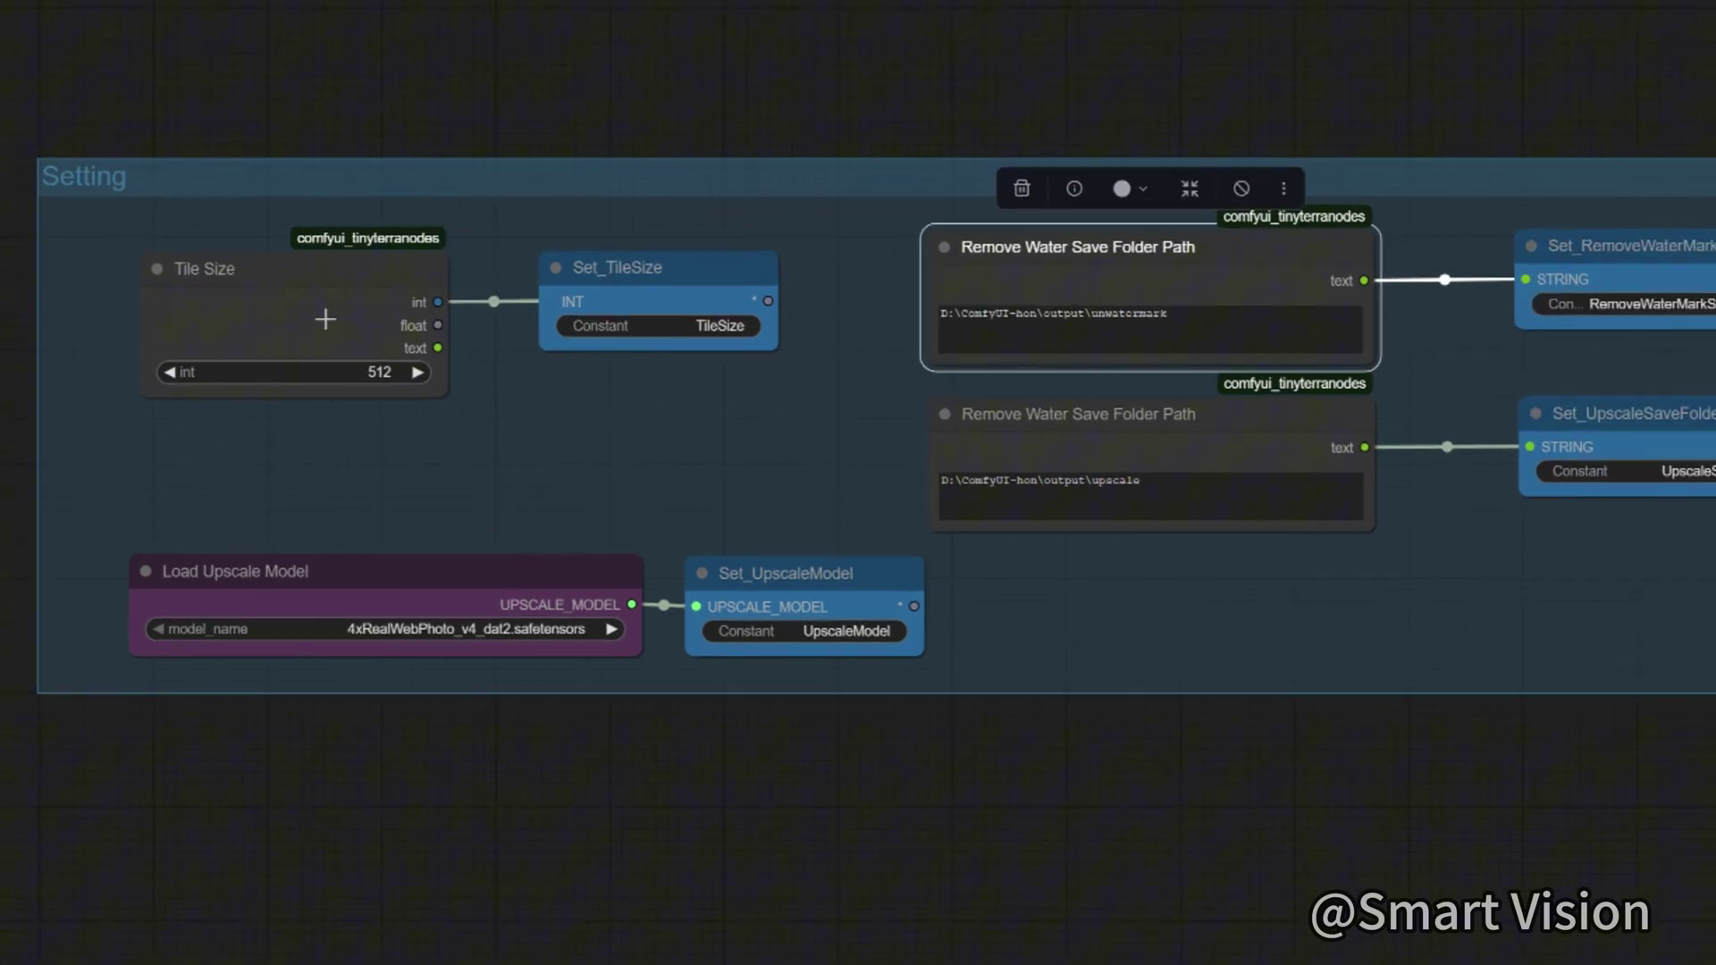
left_click(326, 319)
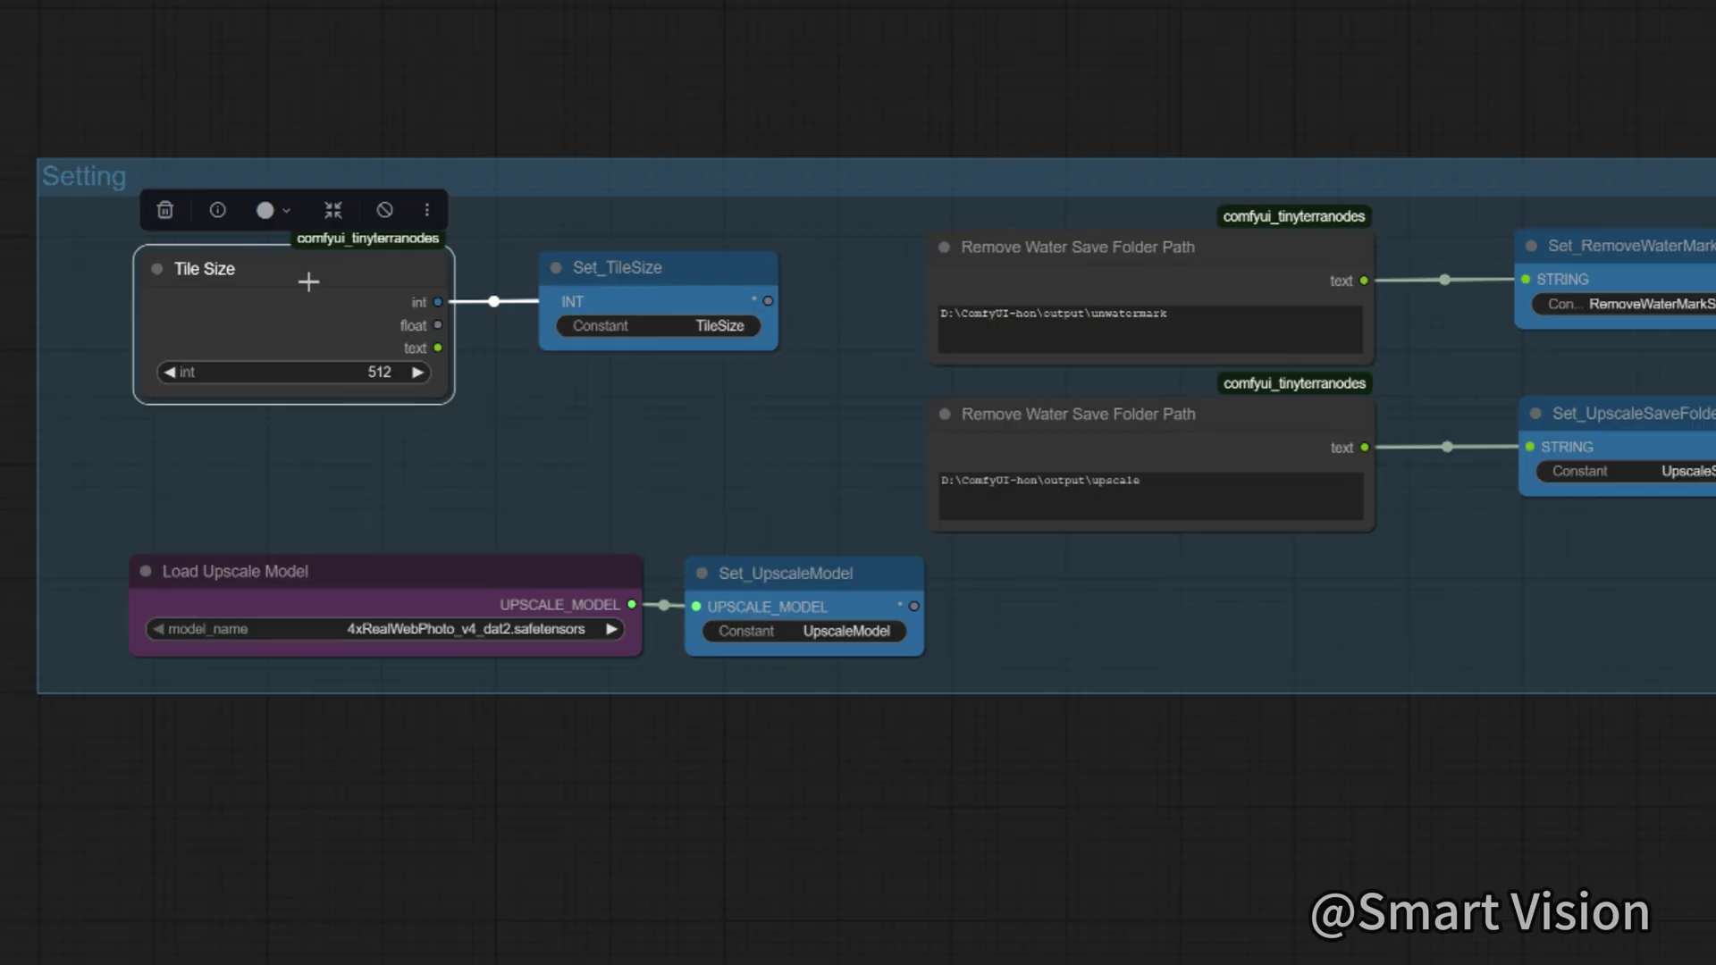
left_click(527, 429)
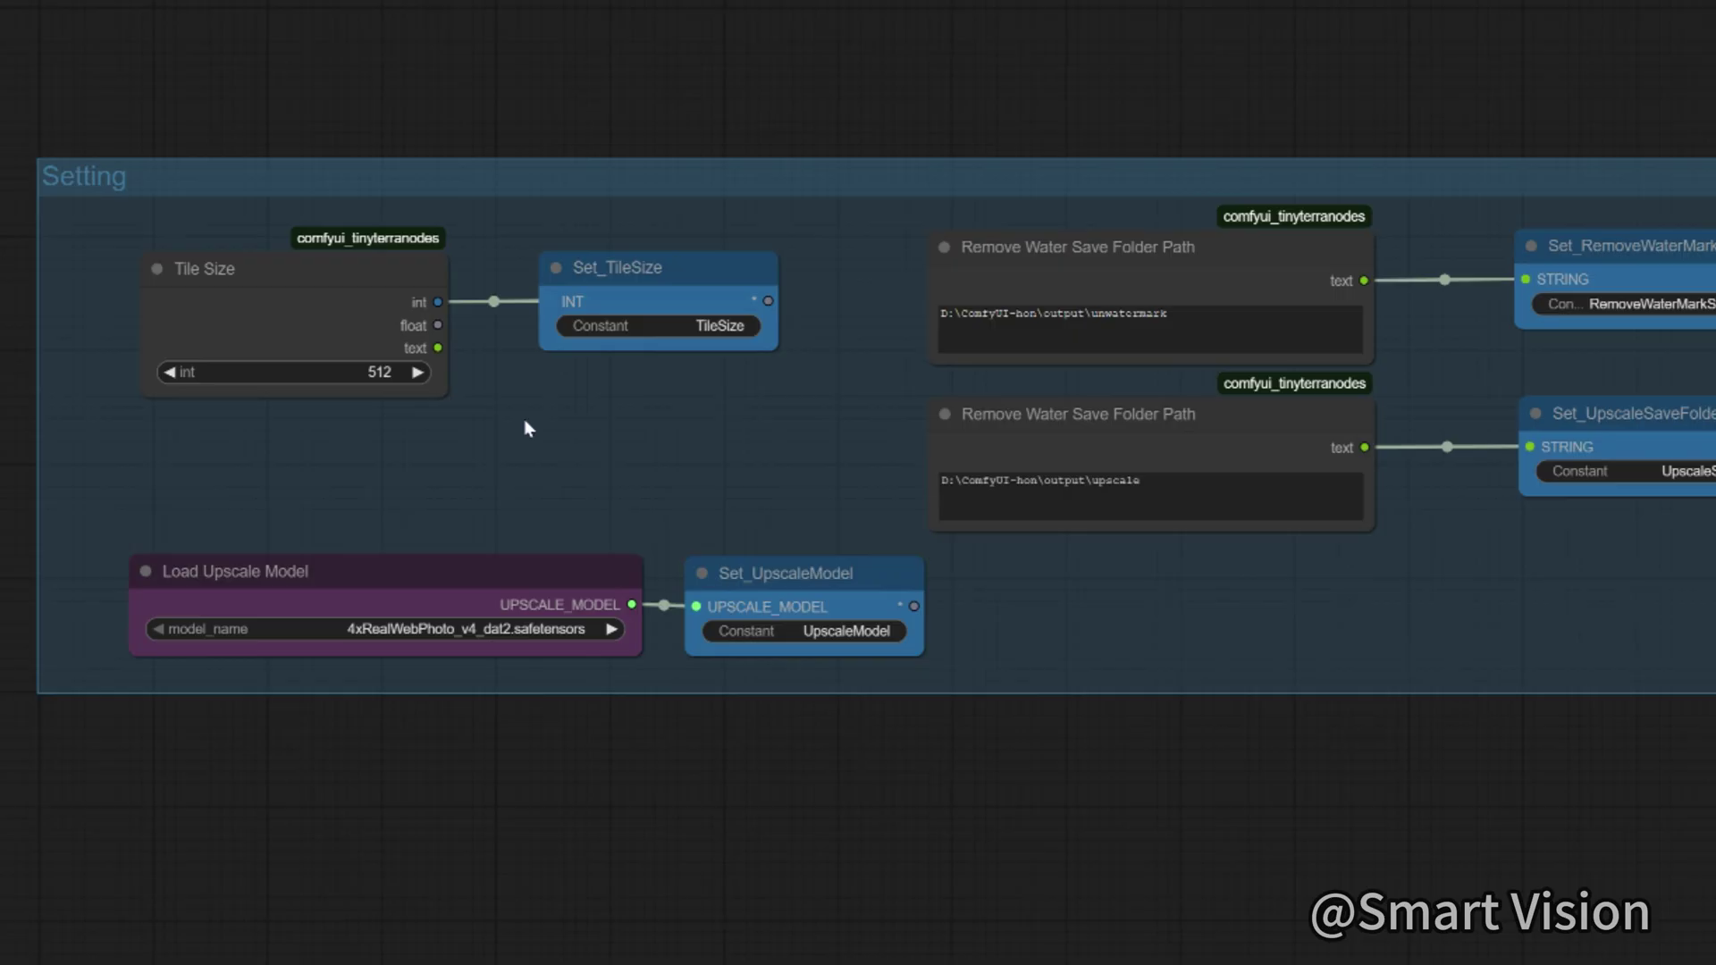
left_click(464, 570)
left_click(792, 763)
- Shift Load Upscale Model and Set_UpscaleModel slightly left, then check the unwatermark save folder node
left_click_drag(673, 749, 495, 790)
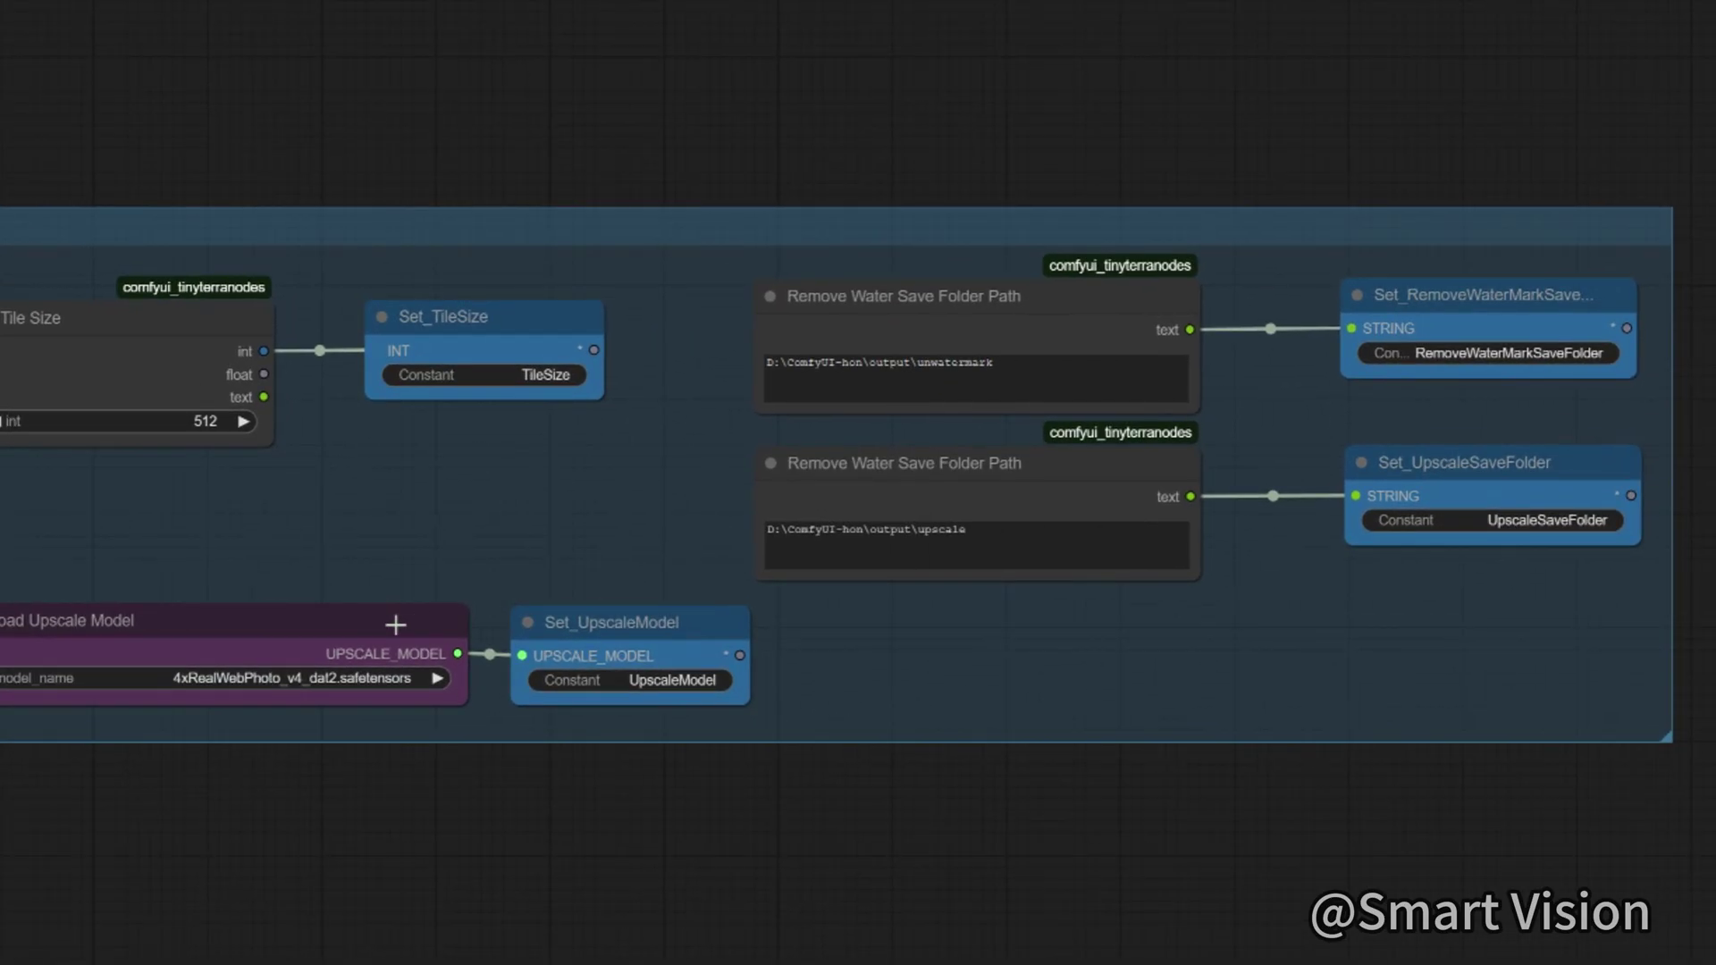
left_click_drag(396, 624, 378, 624)
left_click_drag(594, 624, 572, 624)
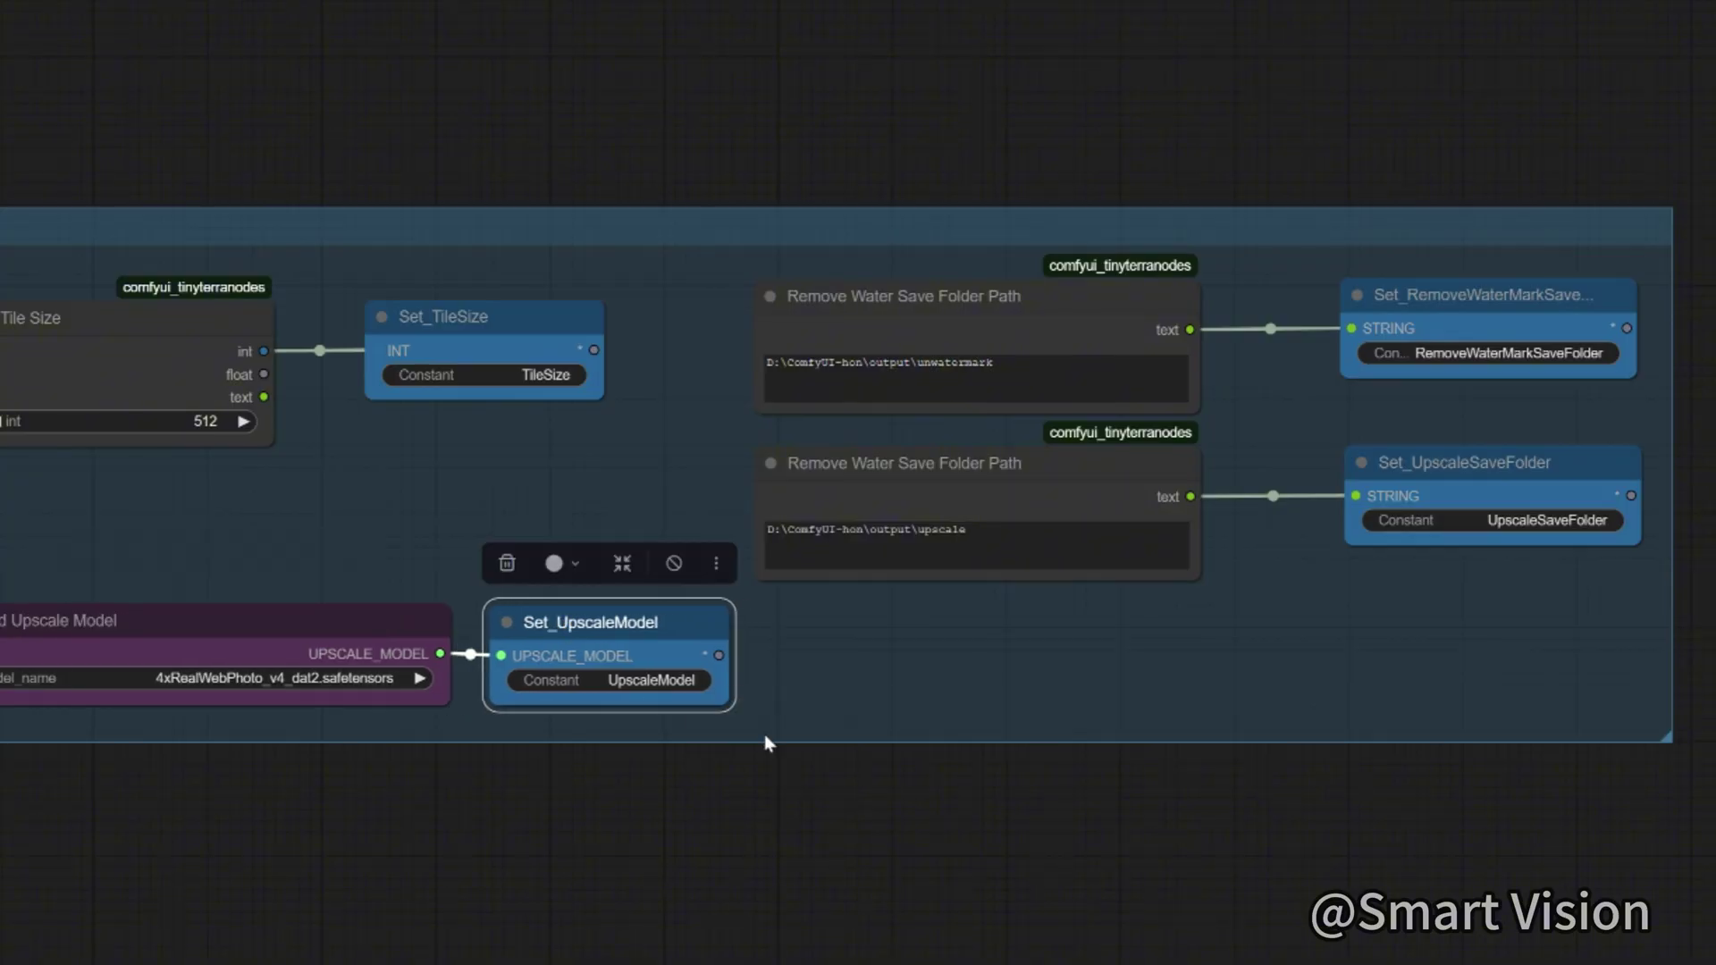
left_click(1230, 845)
left_click_drag(1332, 844, 1111, 843)
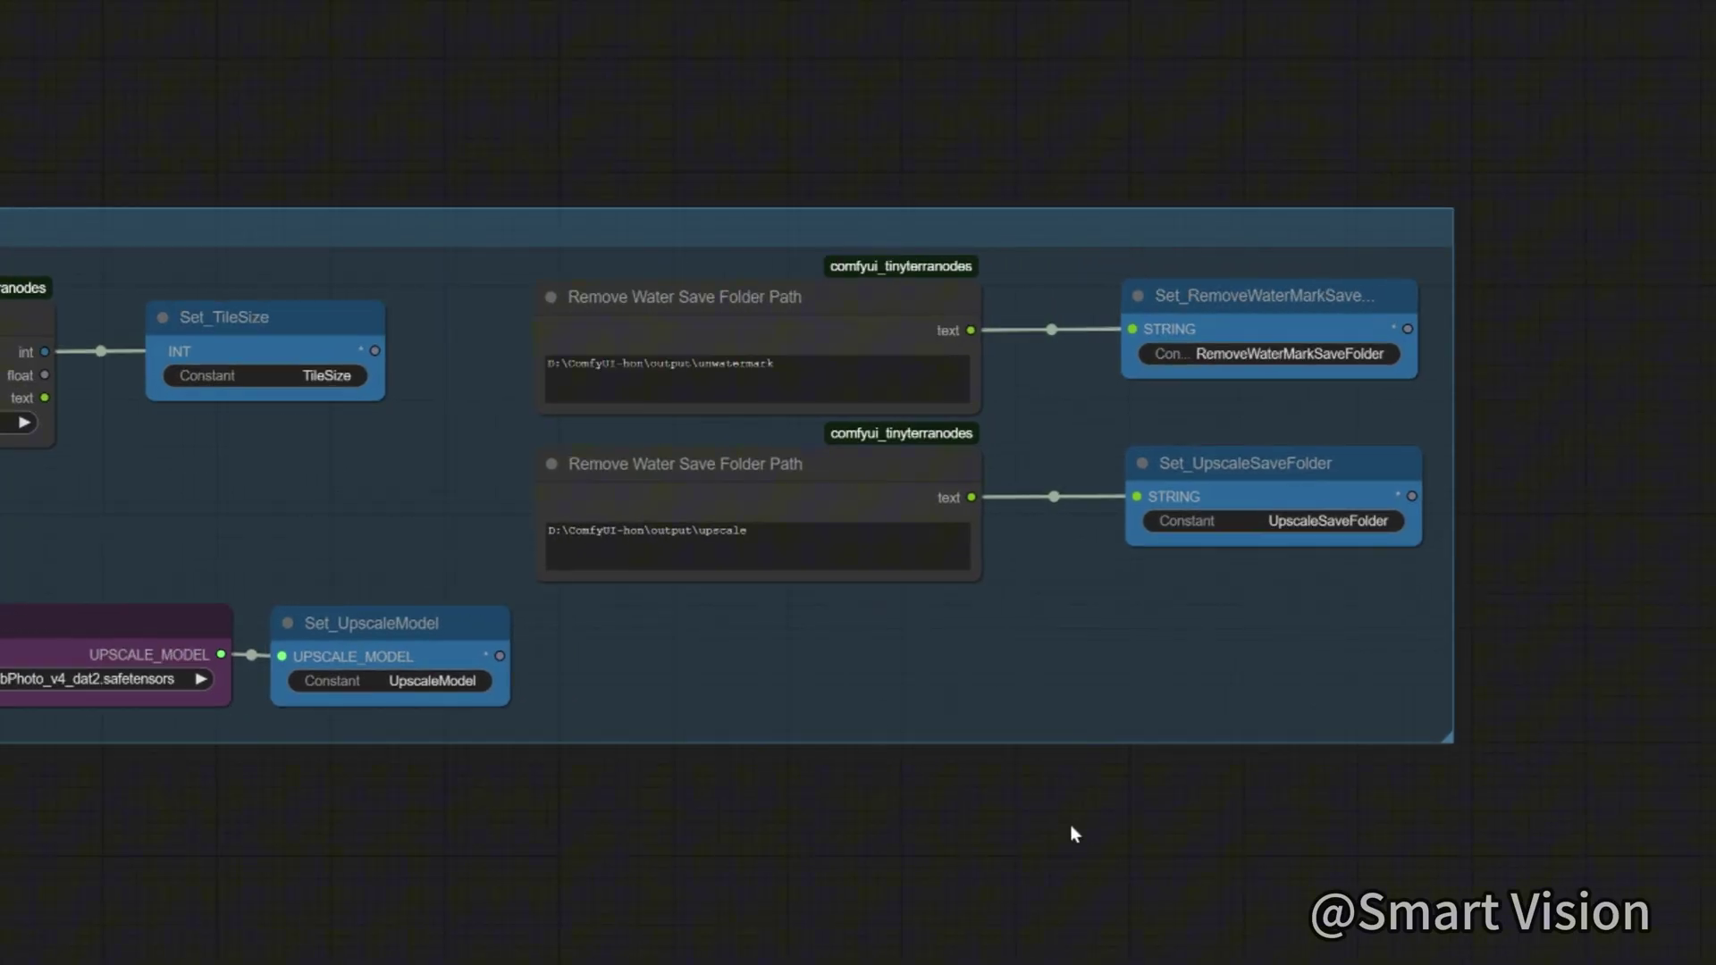
left_click_drag(943, 839, 1111, 845)
left_click_drag(545, 841, 946, 849)
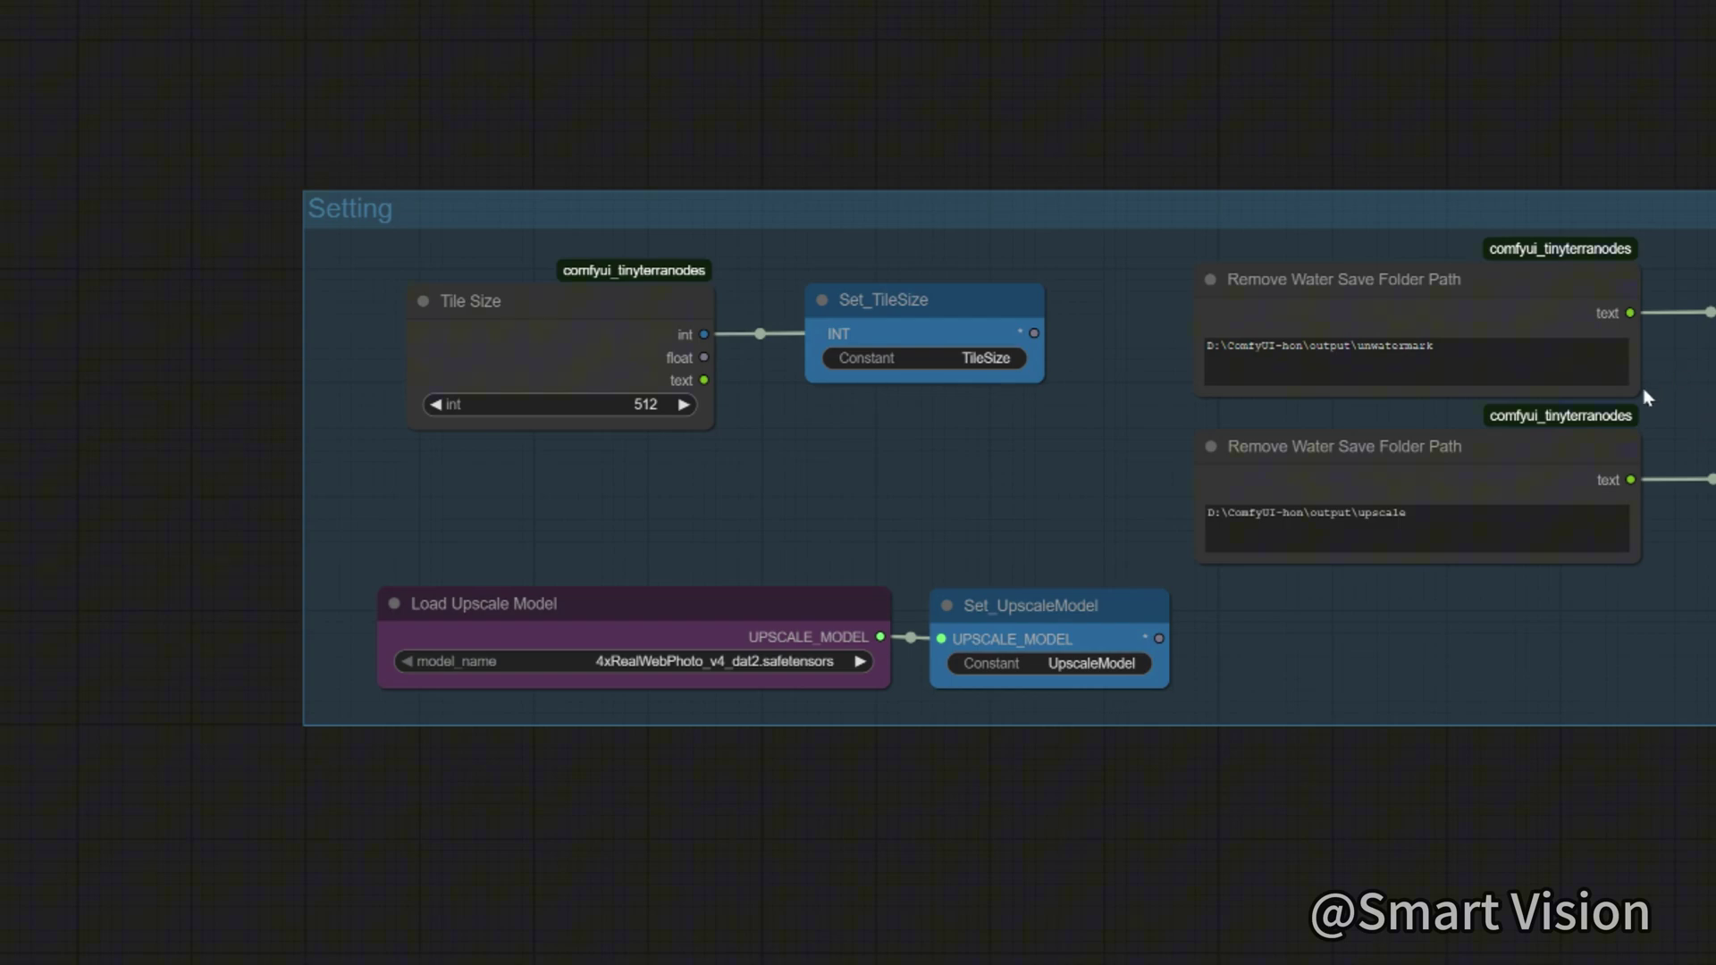
left_click(1468, 294)
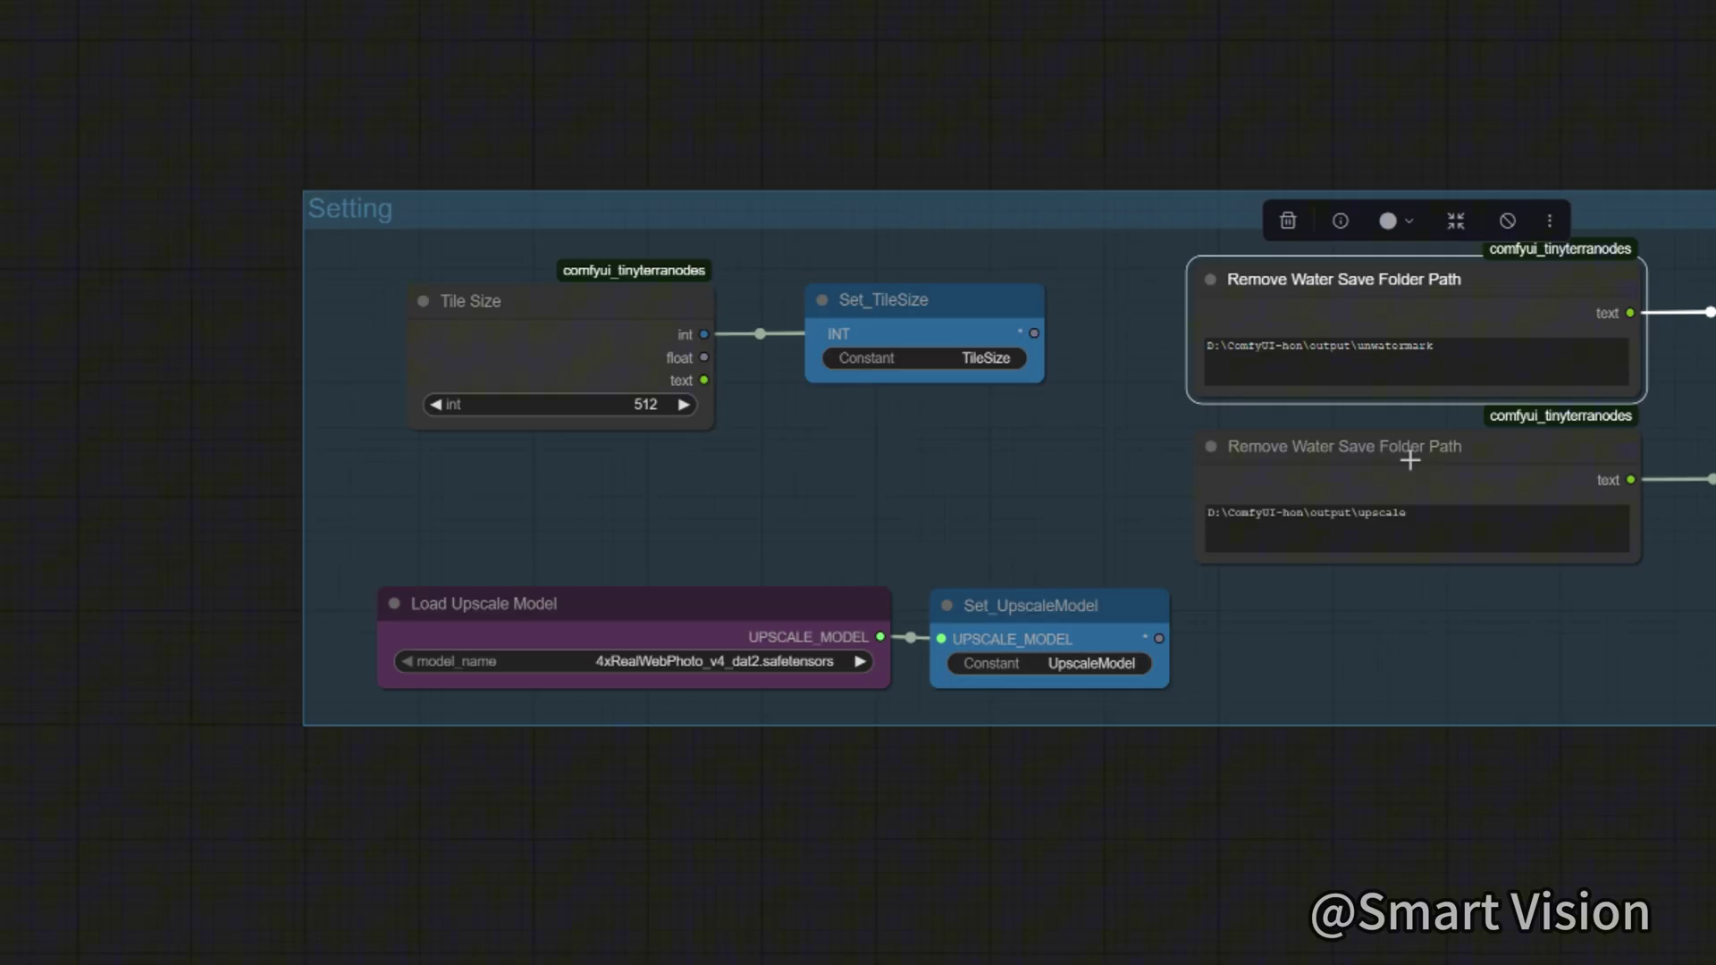
- Check the upscale save folder node, then zoom into the Load Data group's Load Video node
left_click(1409, 460)
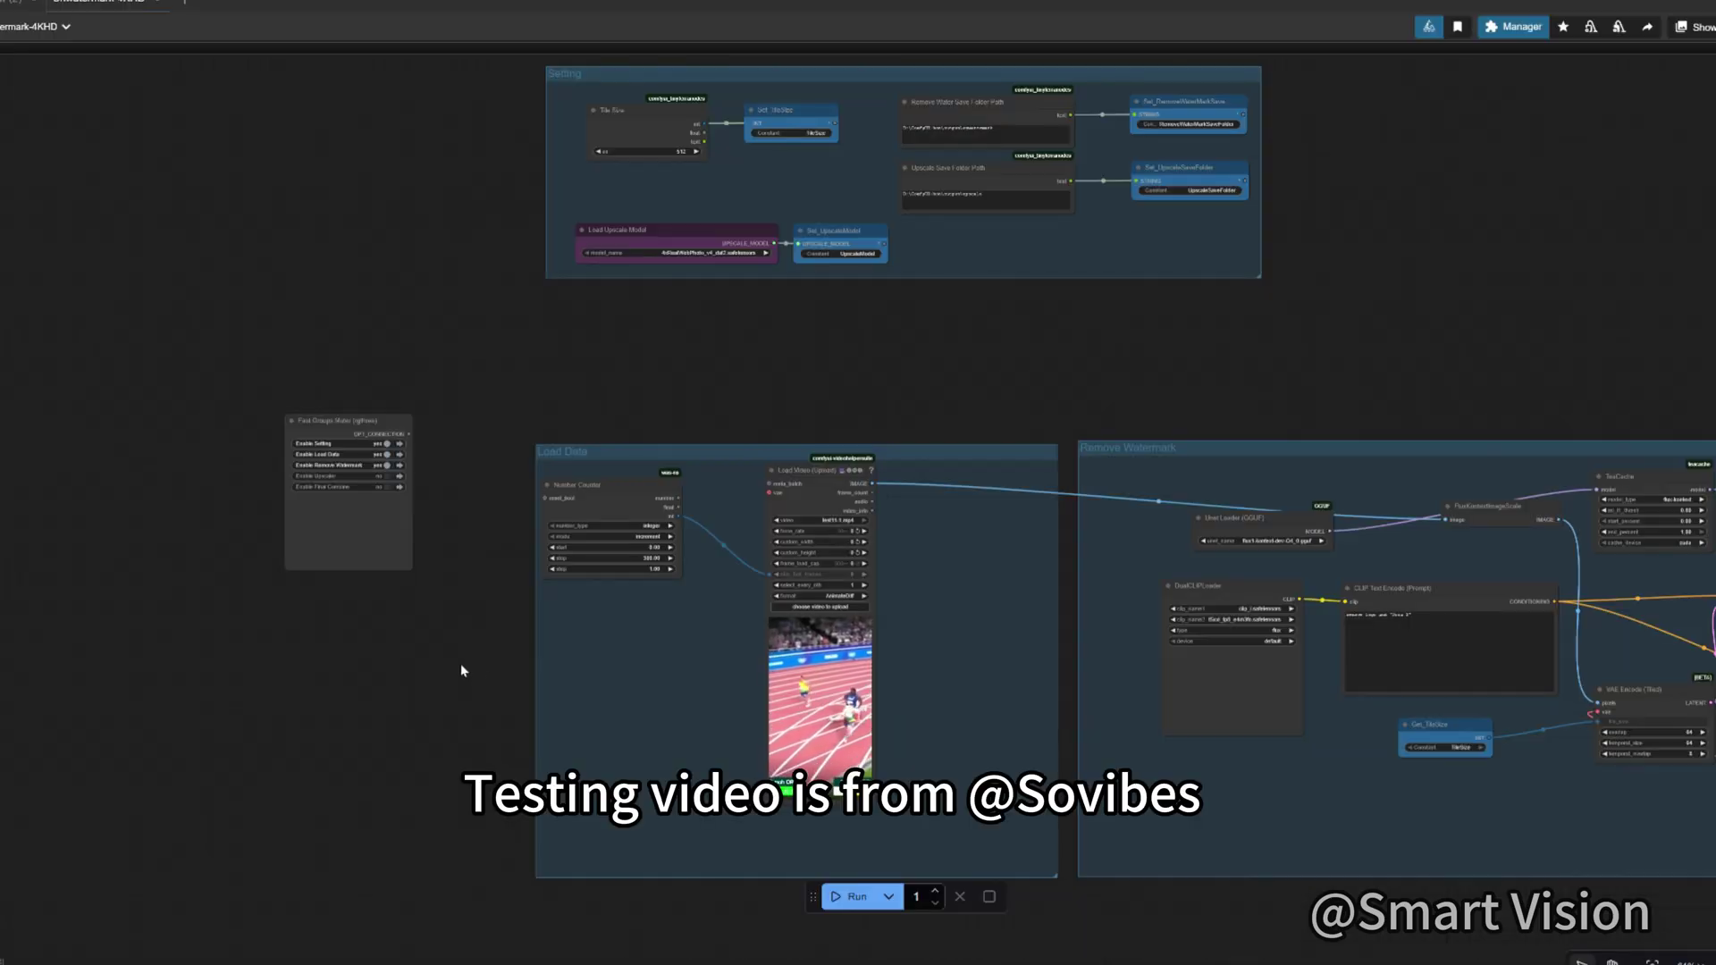
scroll(460, 663, "down", 1)
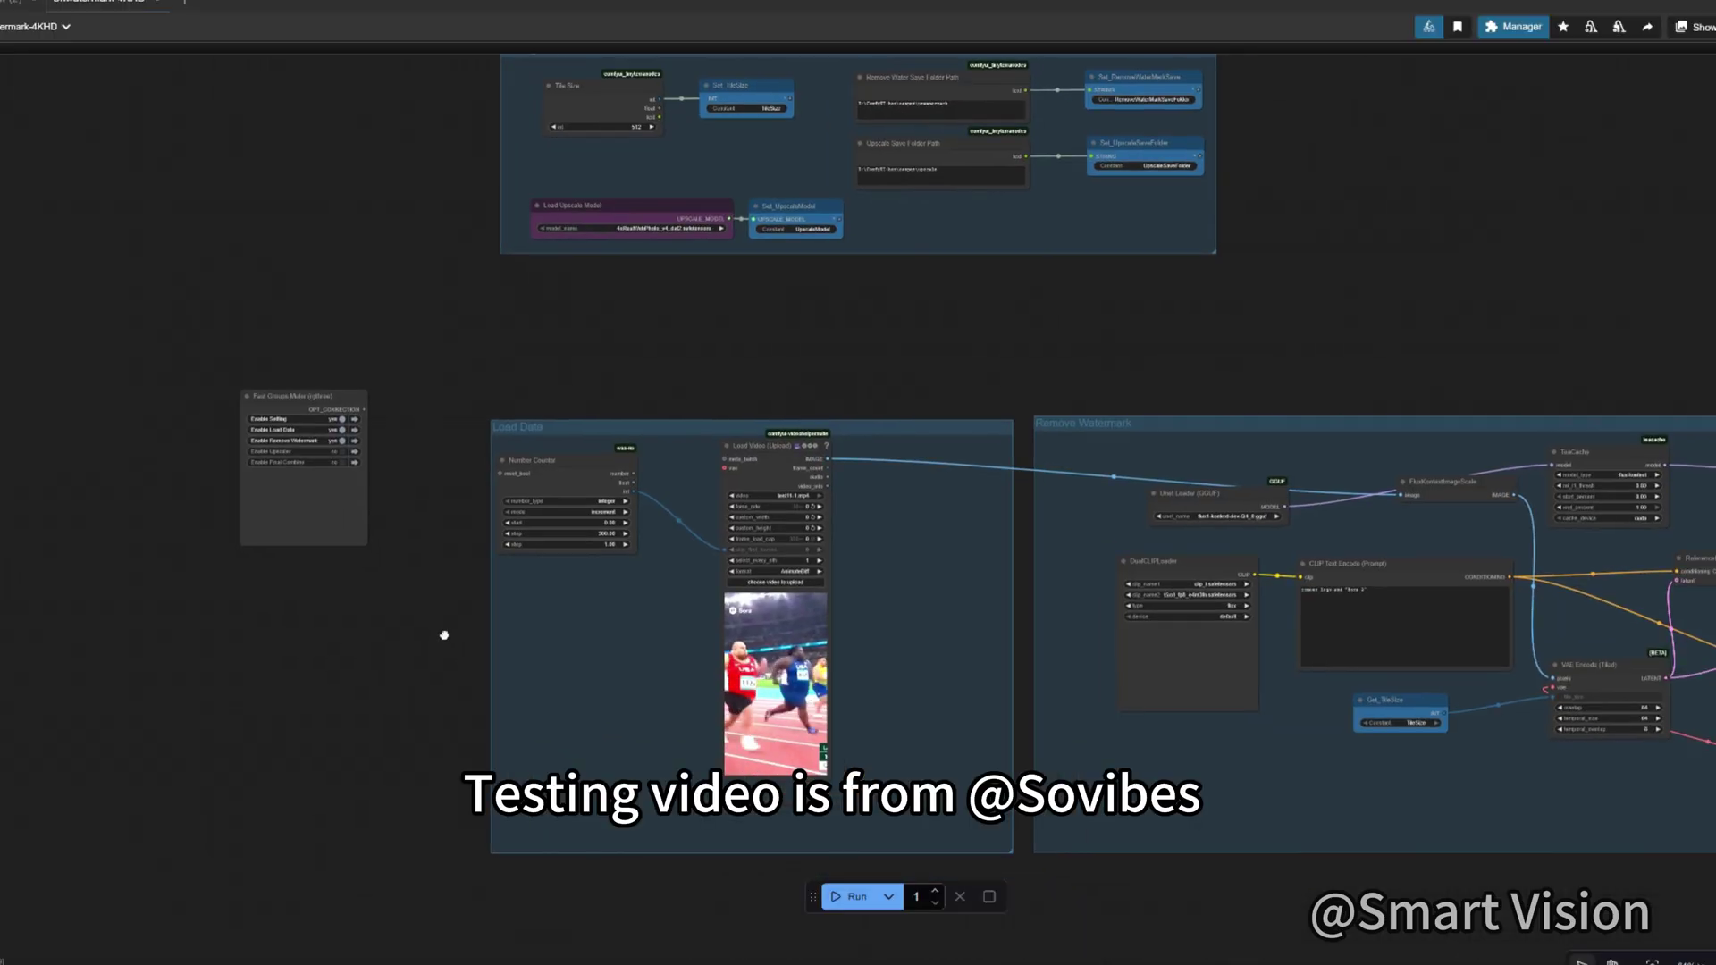
left_click_drag(445, 636, 429, 620)
left_click(522, 408)
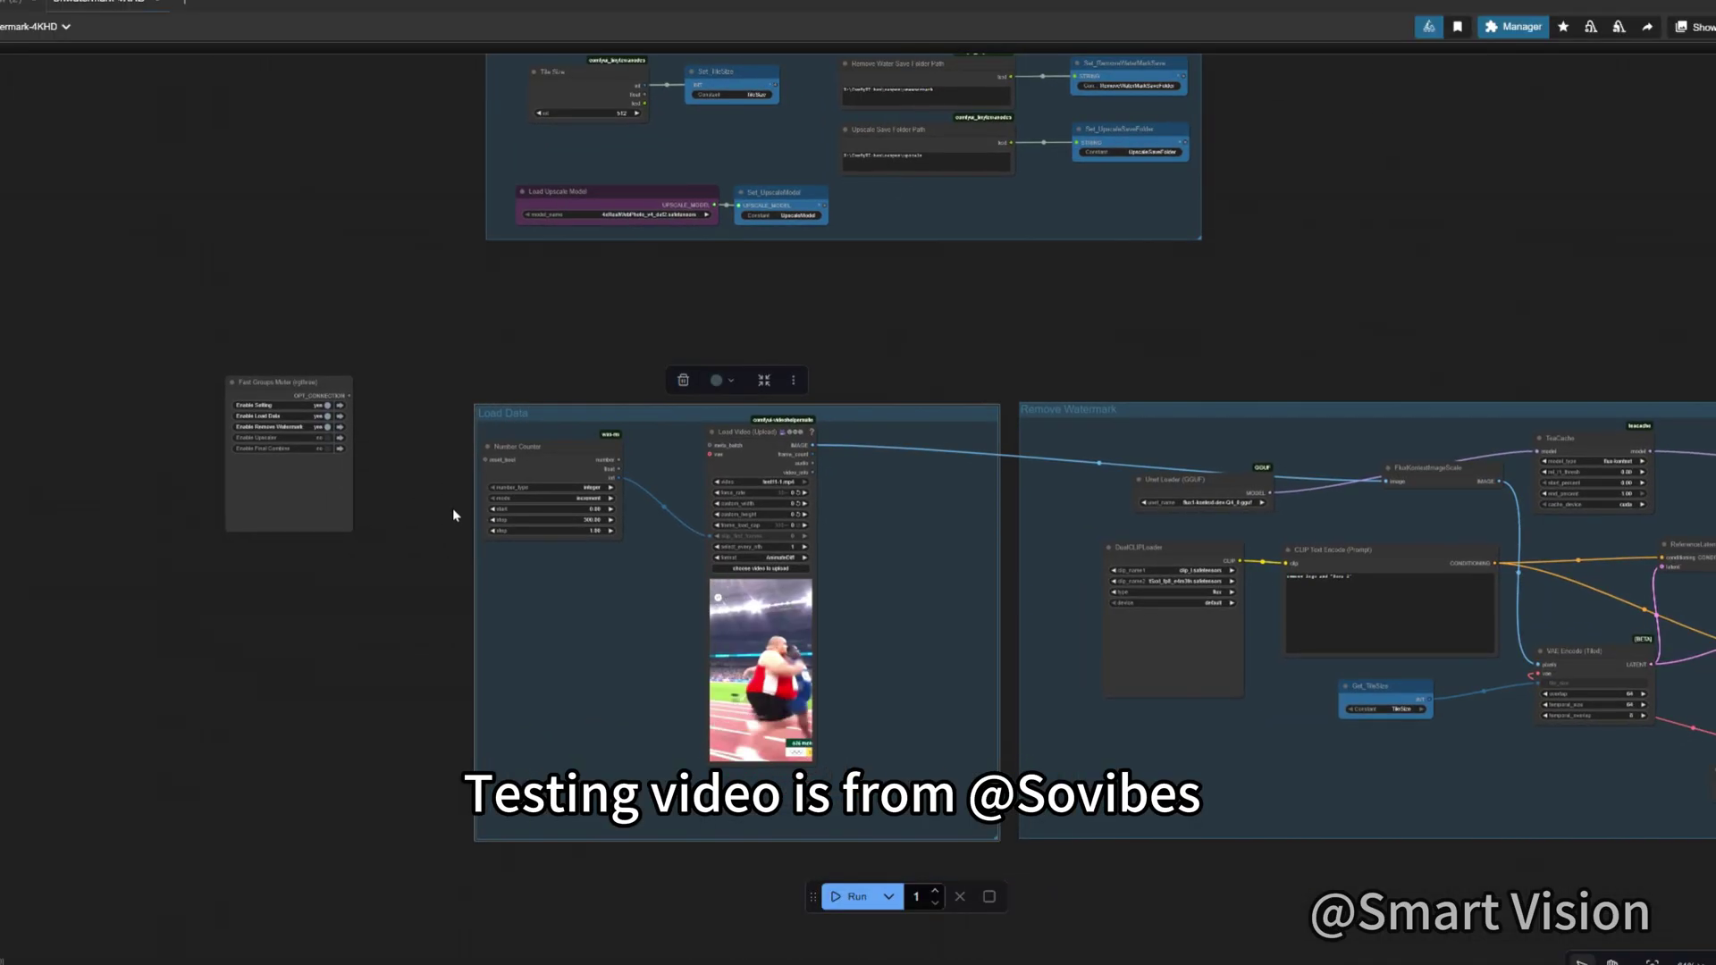
scroll(452, 516, "up", 1)
scroll(452, 516, "up", 1)
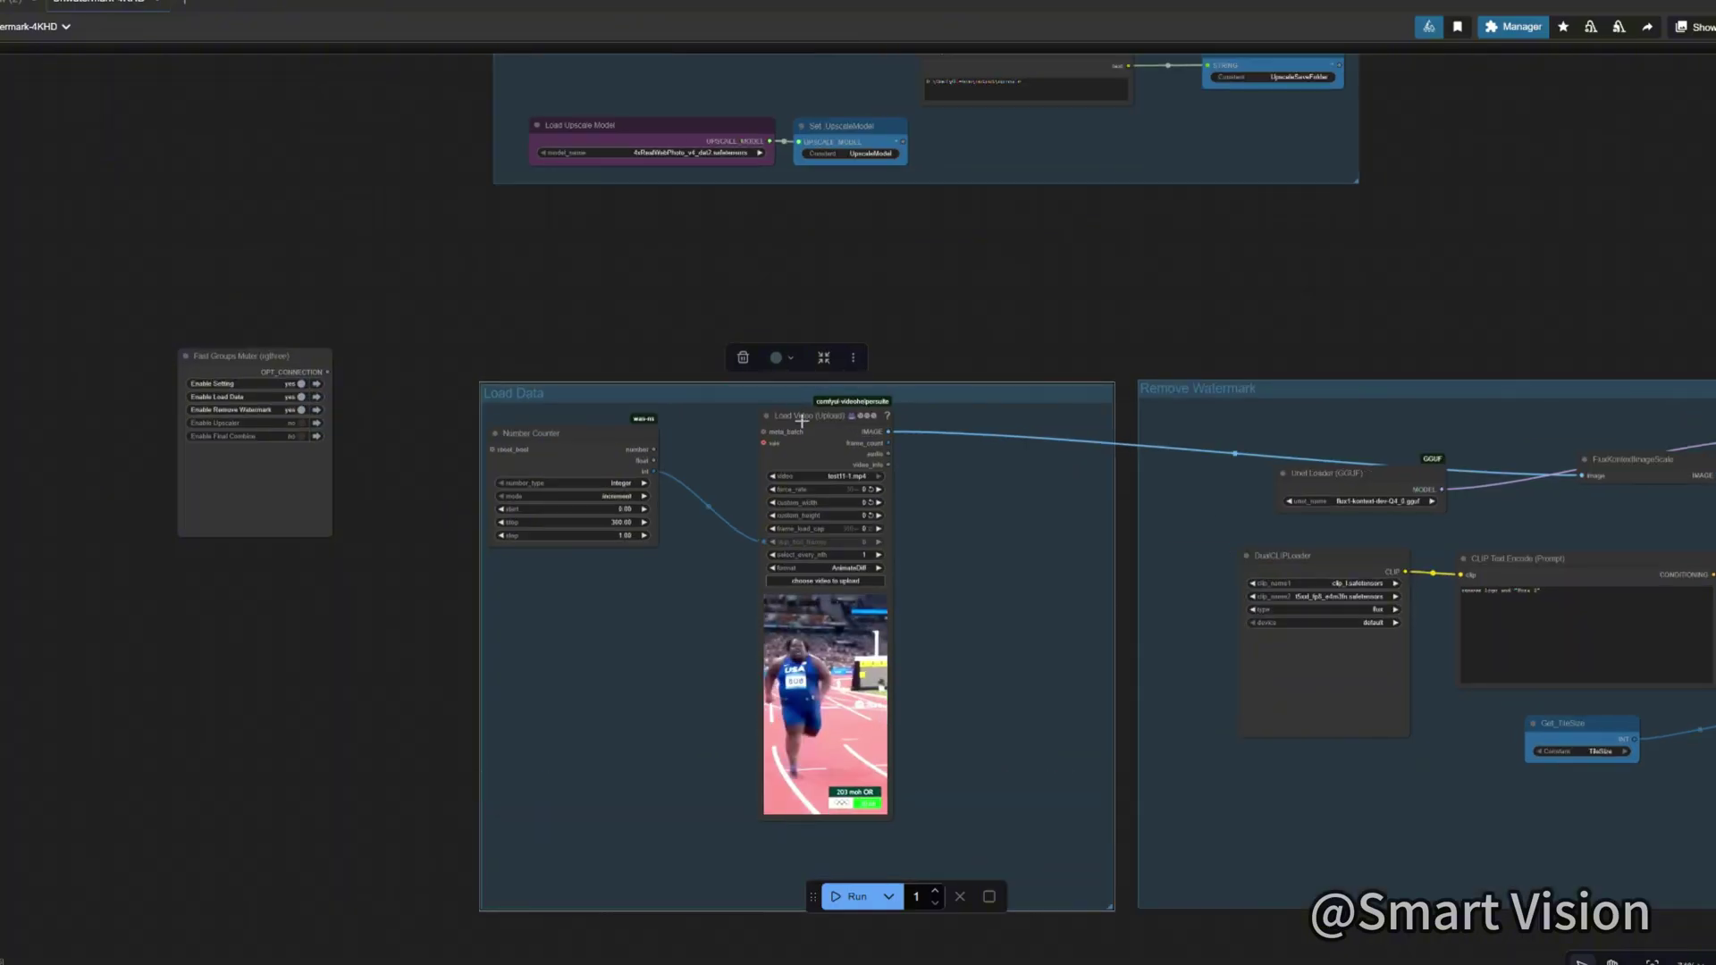
scroll(949, 546, "up", 3)
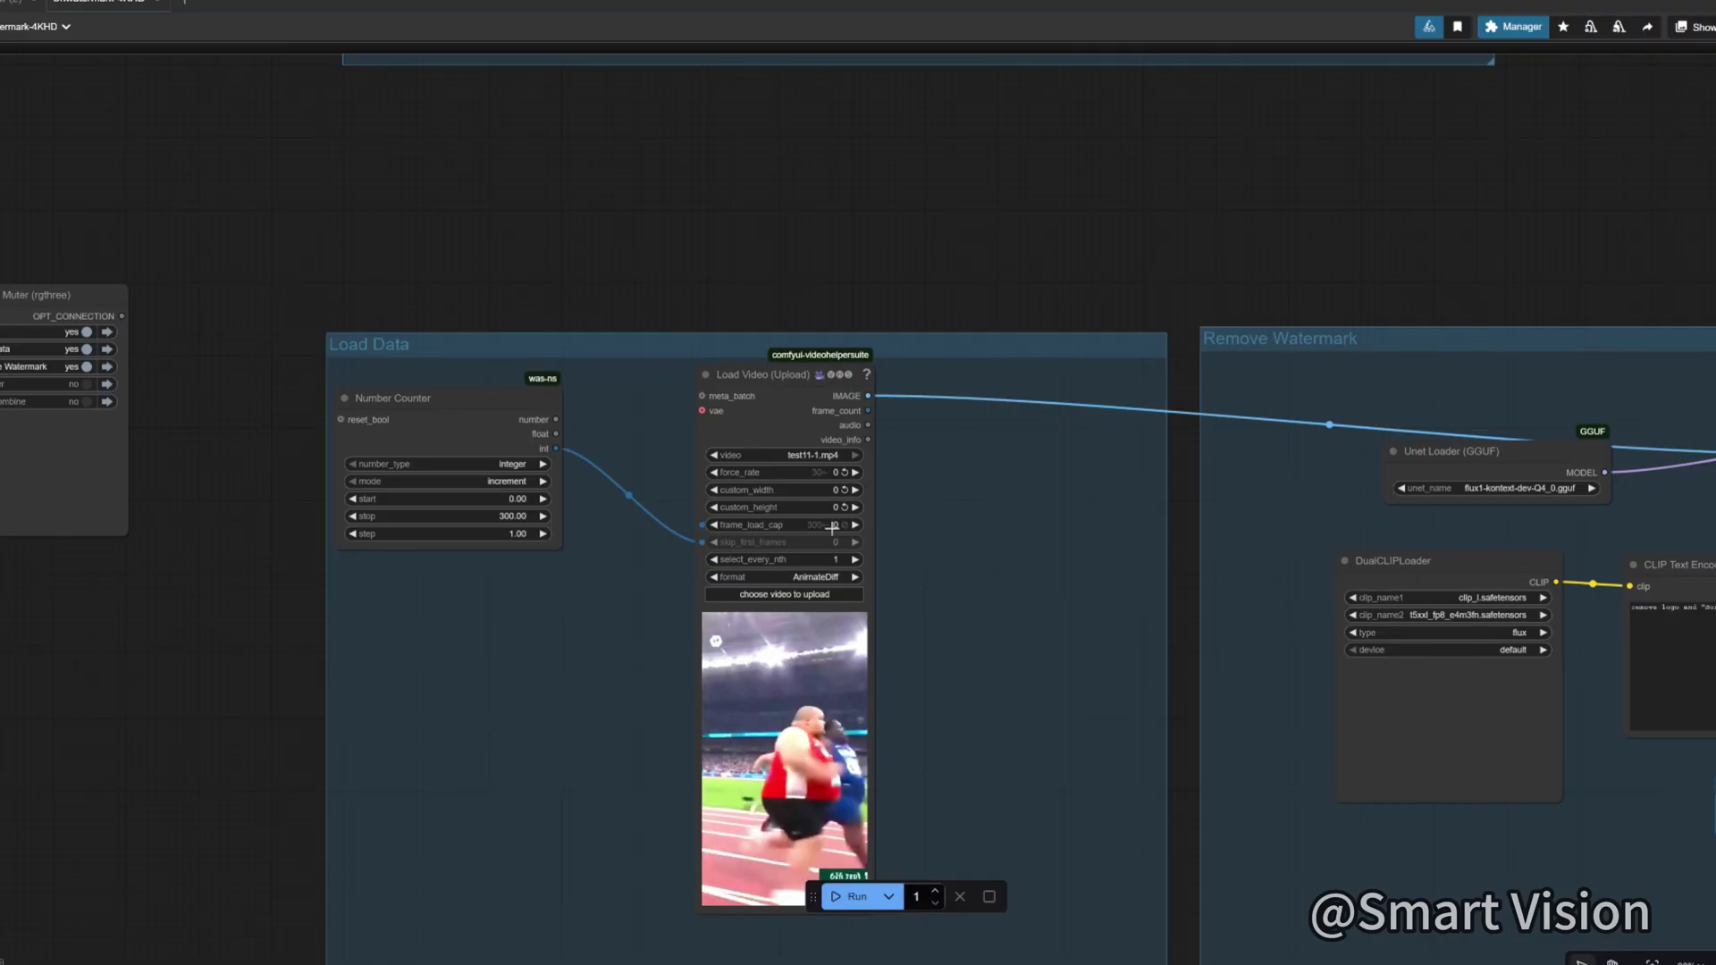
scroll(831, 529, "up", 4)
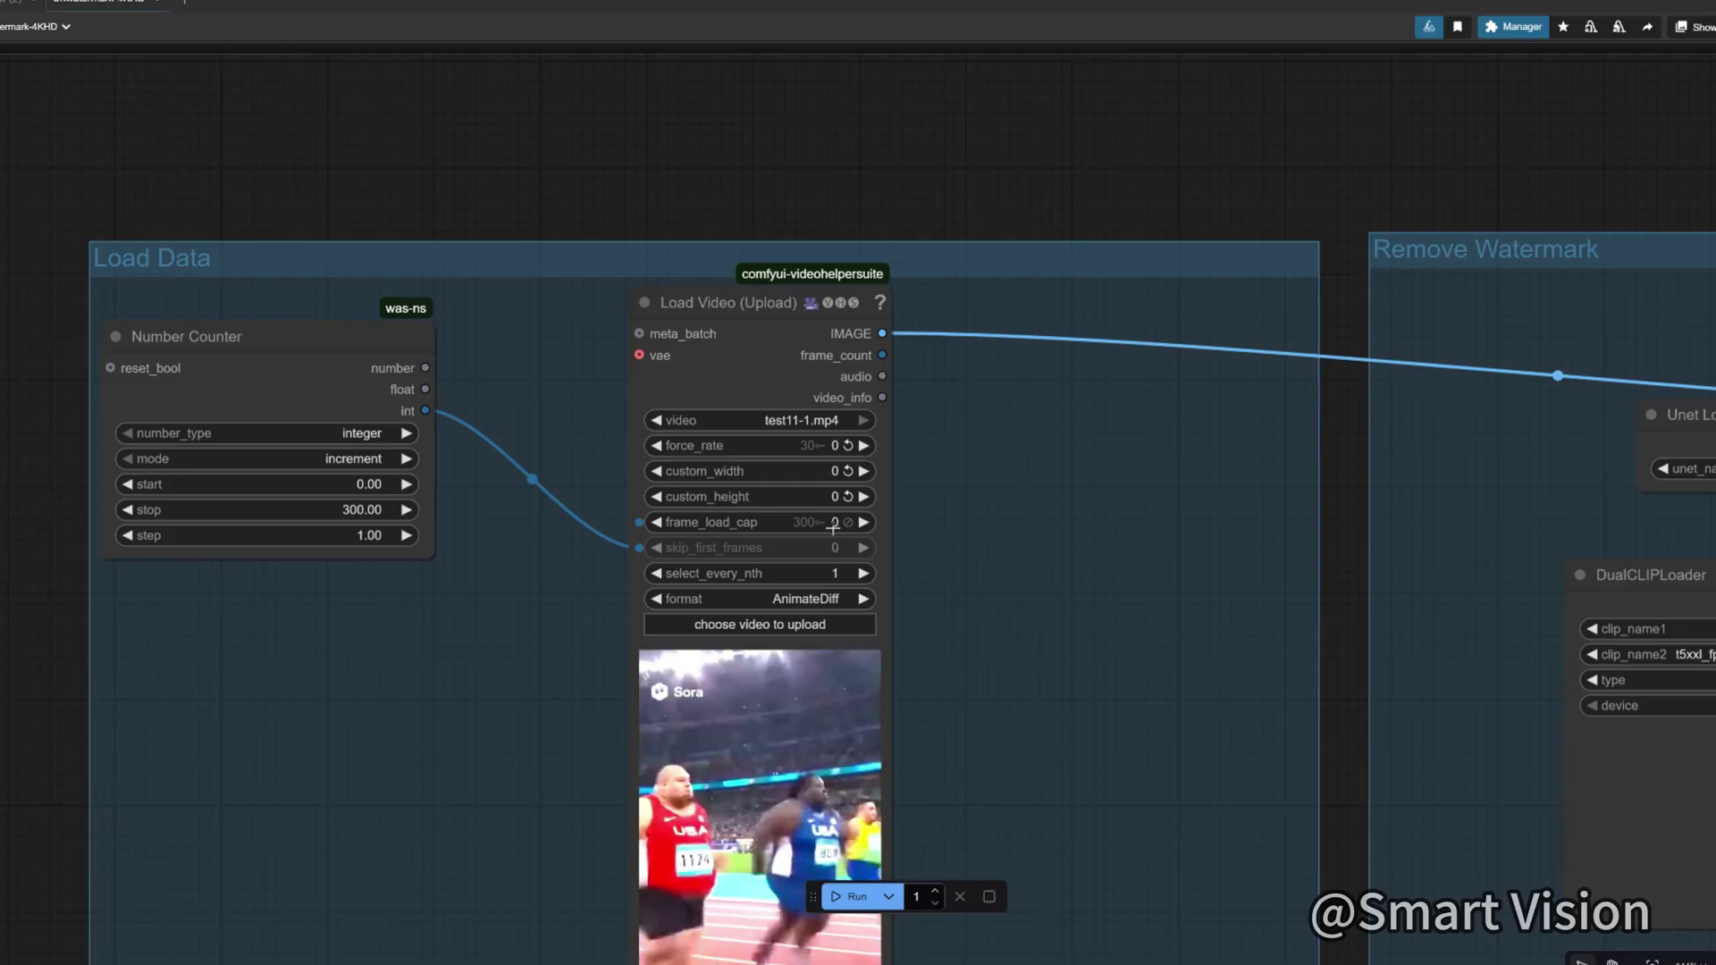
- Confirm Load Video's frame_load_cap as 1 and look over the Load Data nodes
left_click(737, 451)
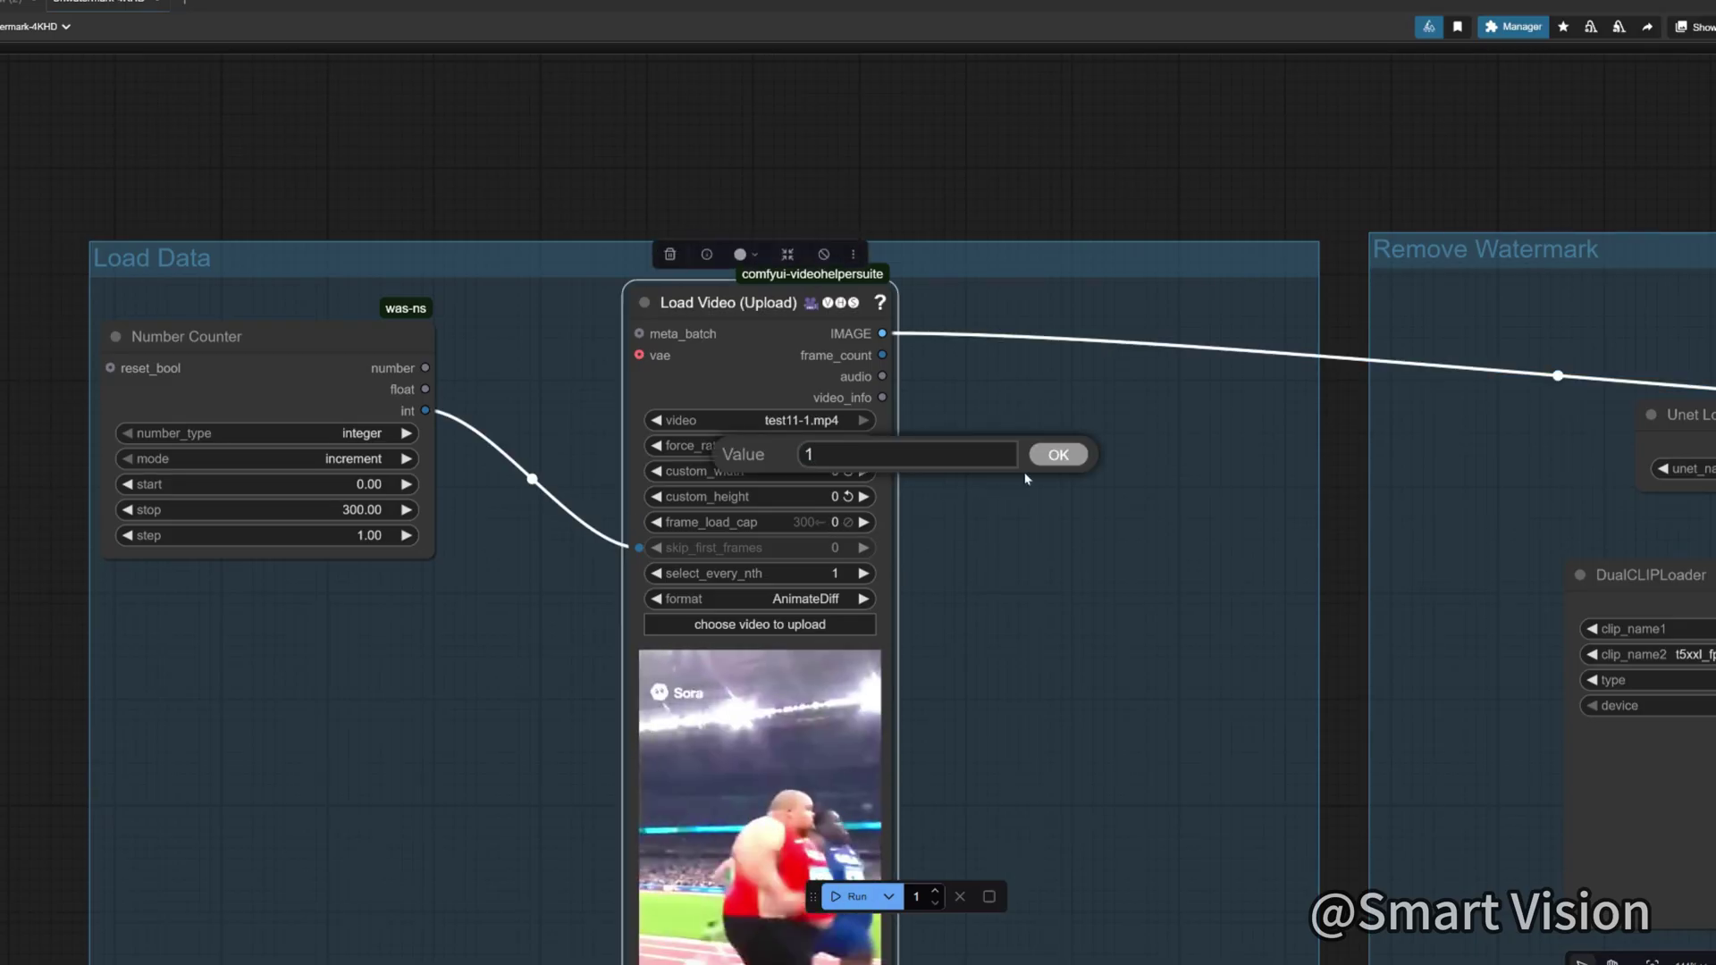
left_click(1048, 458)
left_click_drag(471, 651, 585, 644)
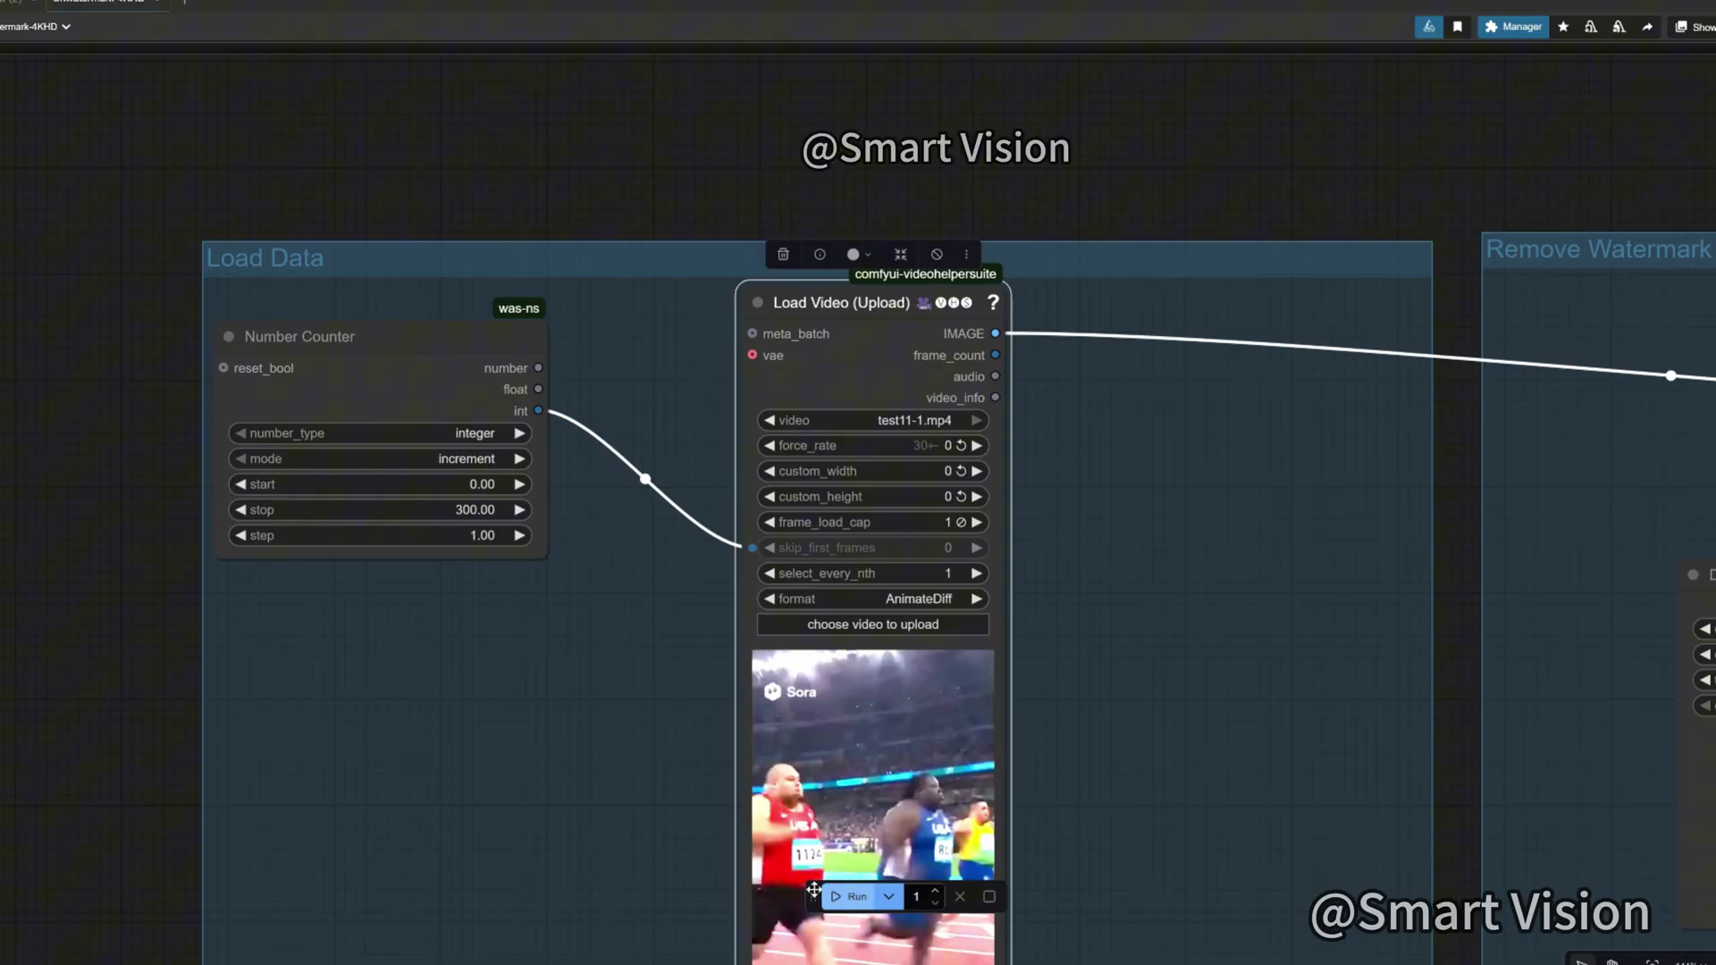
left_click_drag(810, 896, 459, 819)
left_click_drag(594, 611, 515, 643)
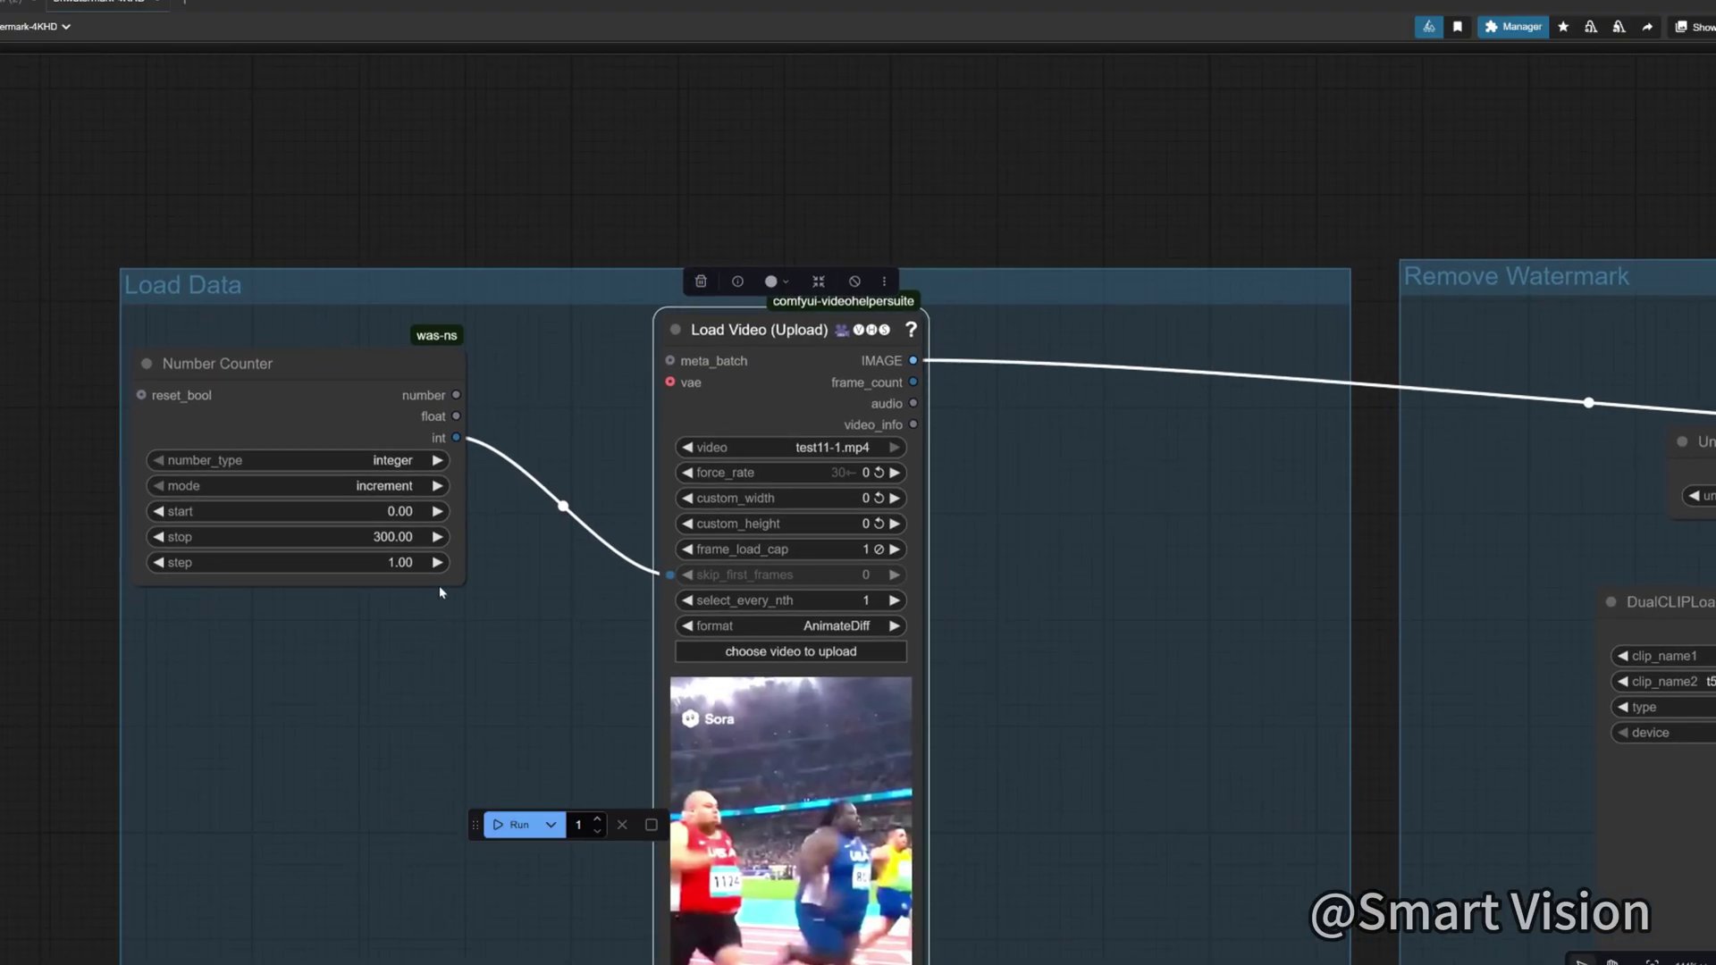
left_click_drag(537, 647, 449, 636)
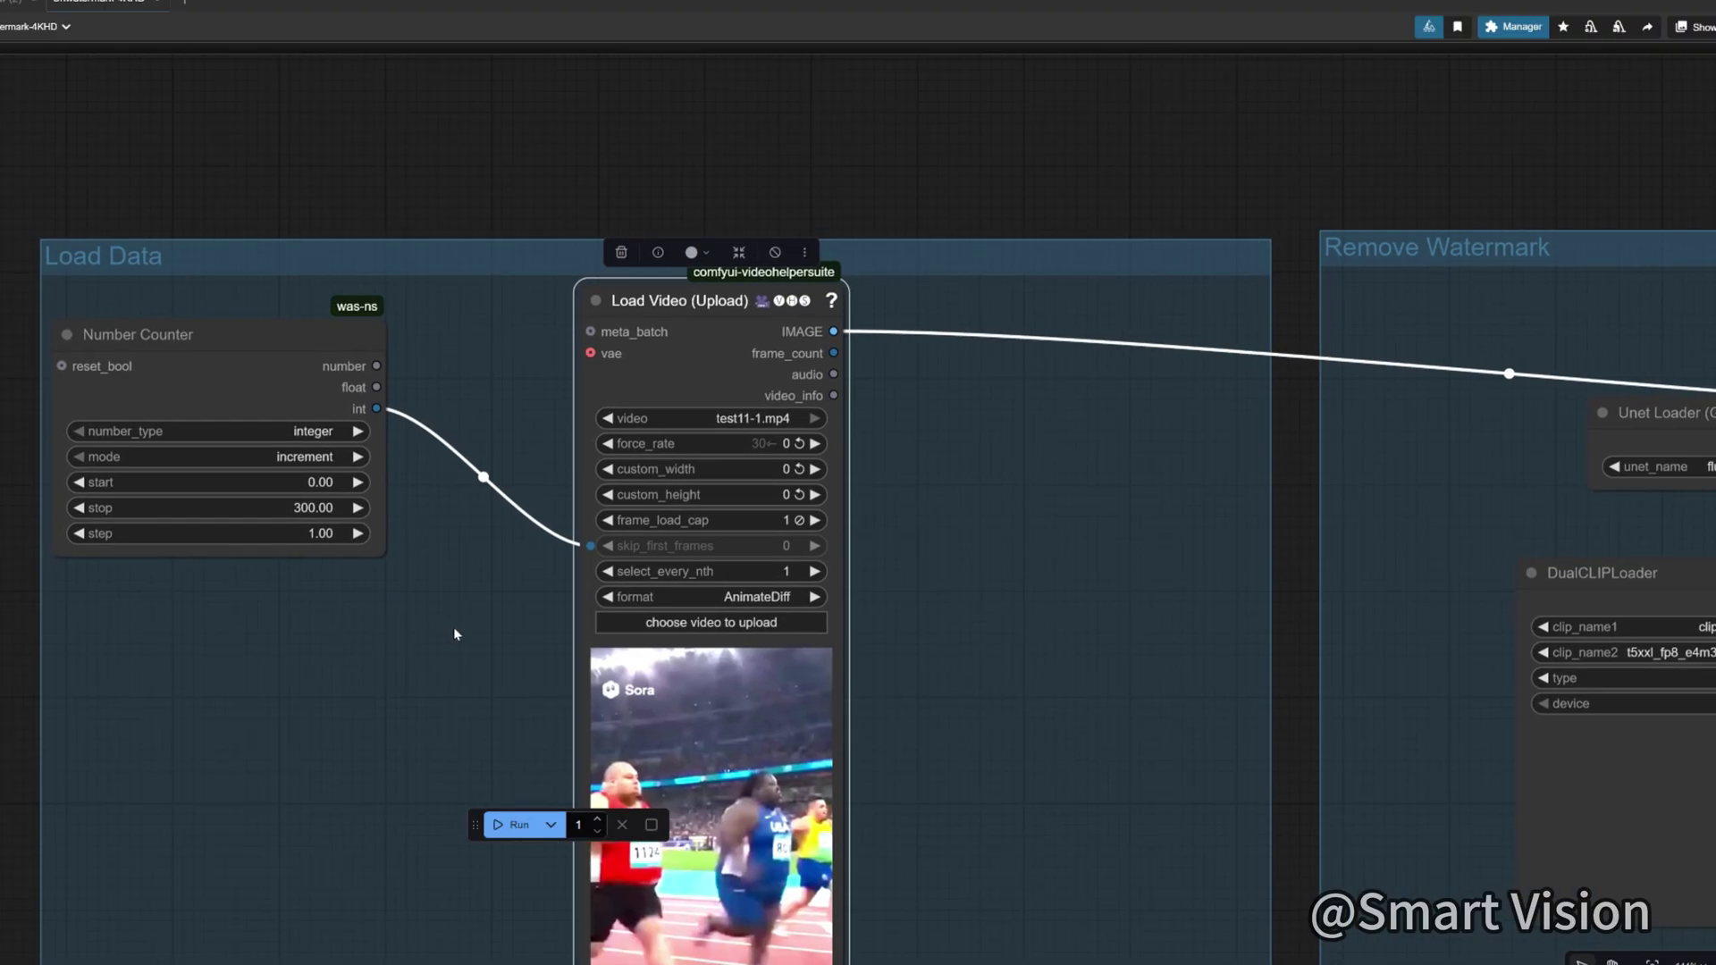
scroll(468, 630, "down", 1)
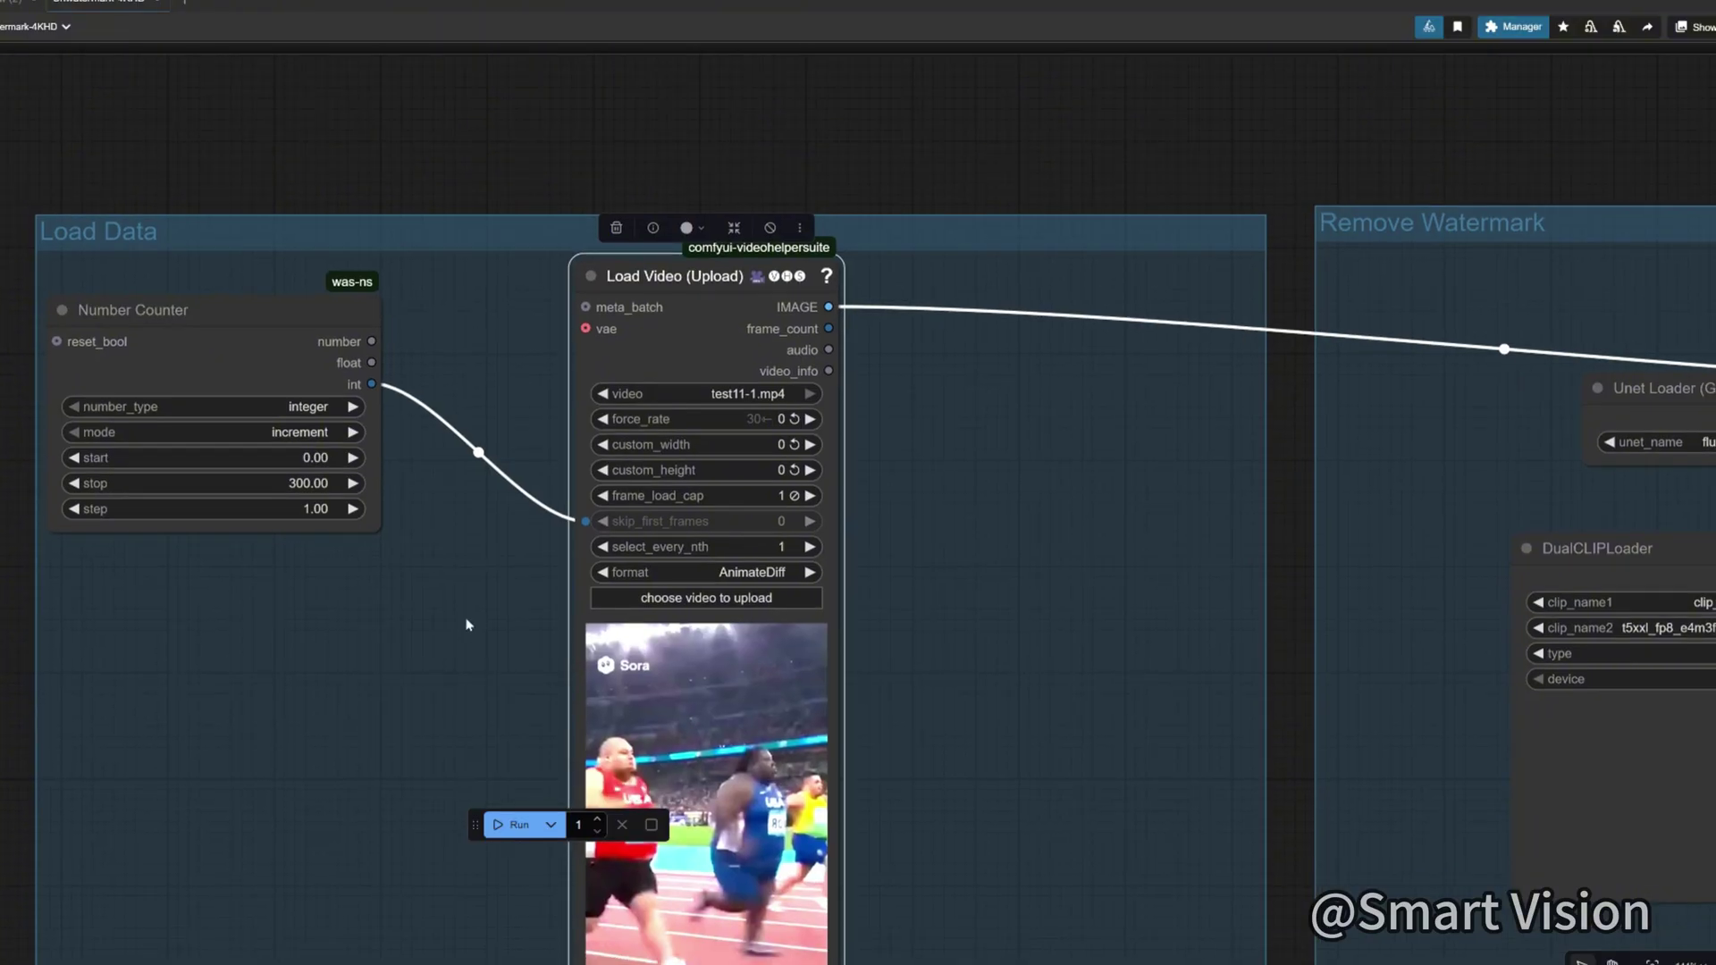
scroll(469, 625, "down", 1)
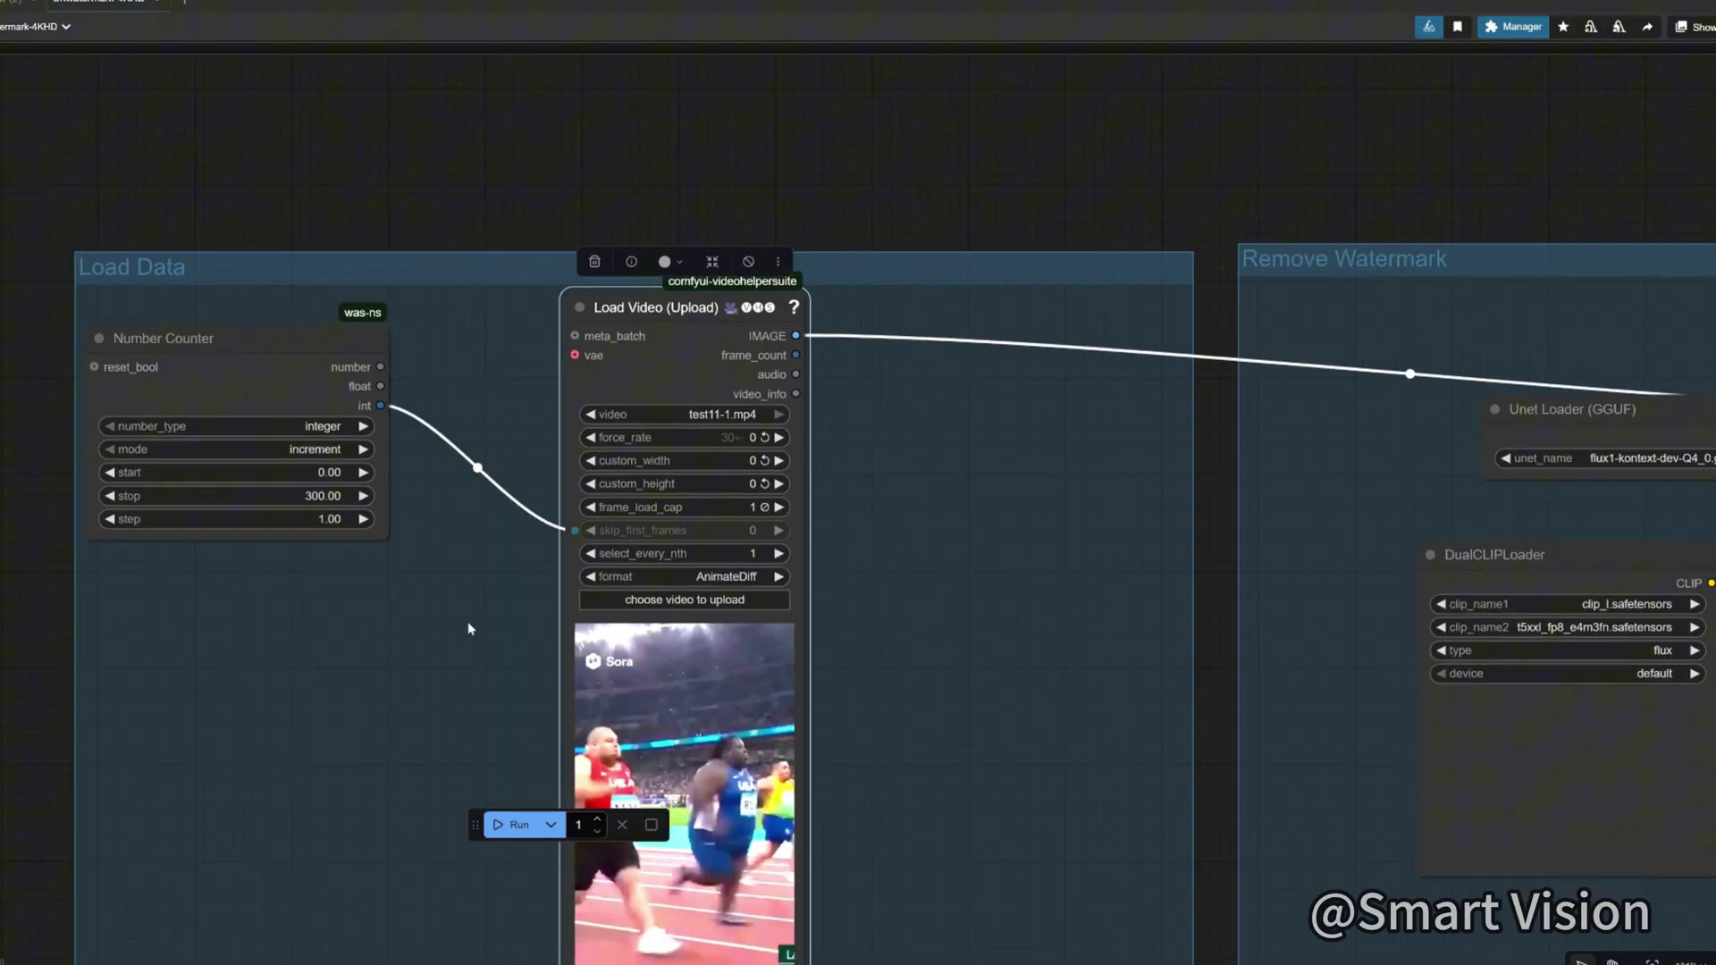
mouse_move(469, 608)
left_mouse_down()
mouse_move(395, 602)
mouse_move(349, 675)
mouse_move(454, 597)
left_mouse_up()
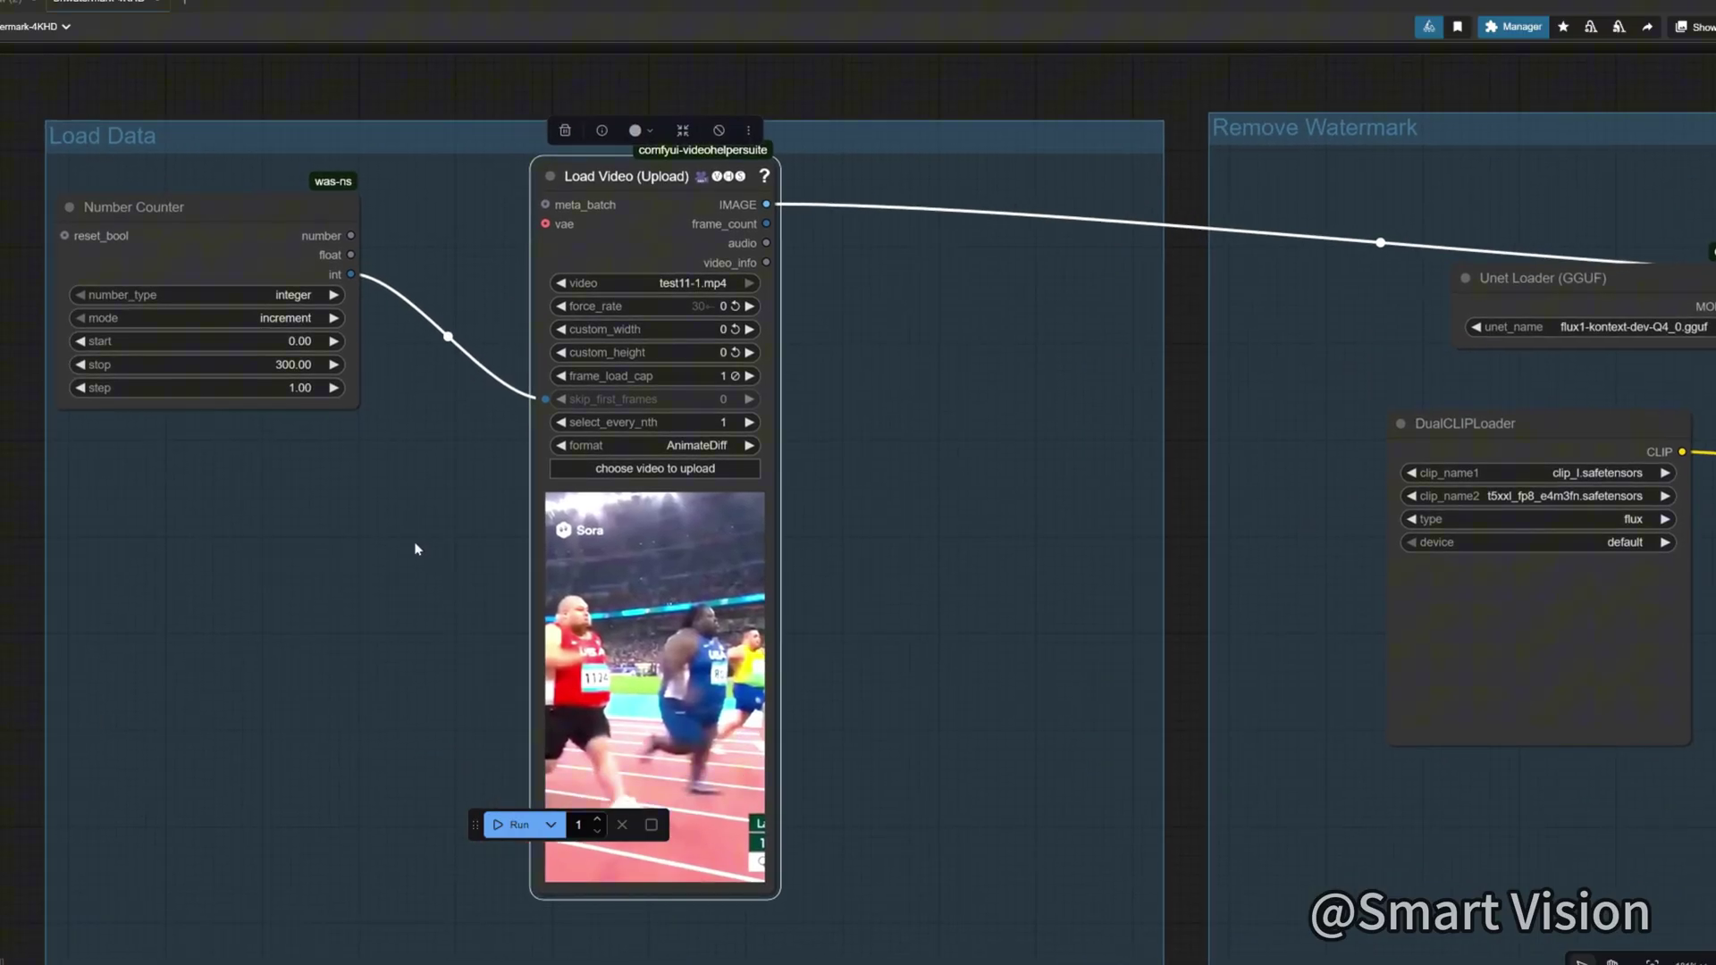
left_click_drag(383, 513, 408, 636)
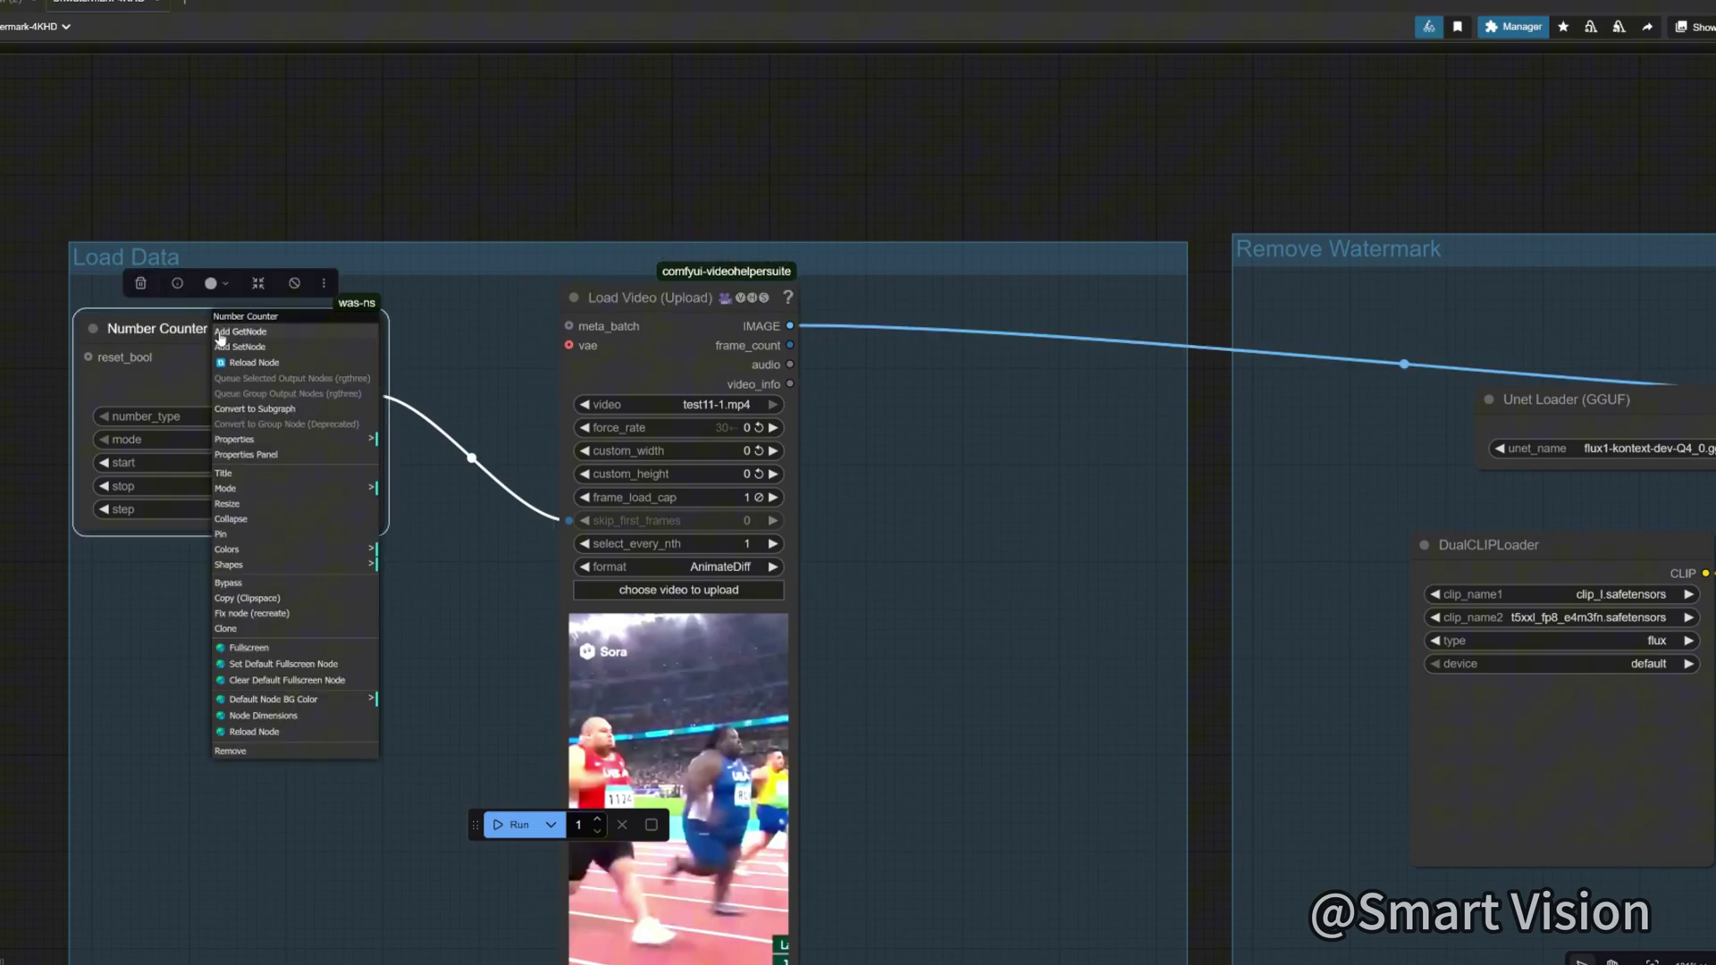
- Reload the Number Counter node, then pan to the Remove Watermark group's TeaCache and VAE Encode
right_click(218, 327)
left_click(237, 369)
left_click_drag(1233, 721, 730, 705)
scroll(1124, 697, "down", 2)
left_click_drag(1547, 497, 1011, 494)
left_click_drag(1359, 669, 1026, 582)
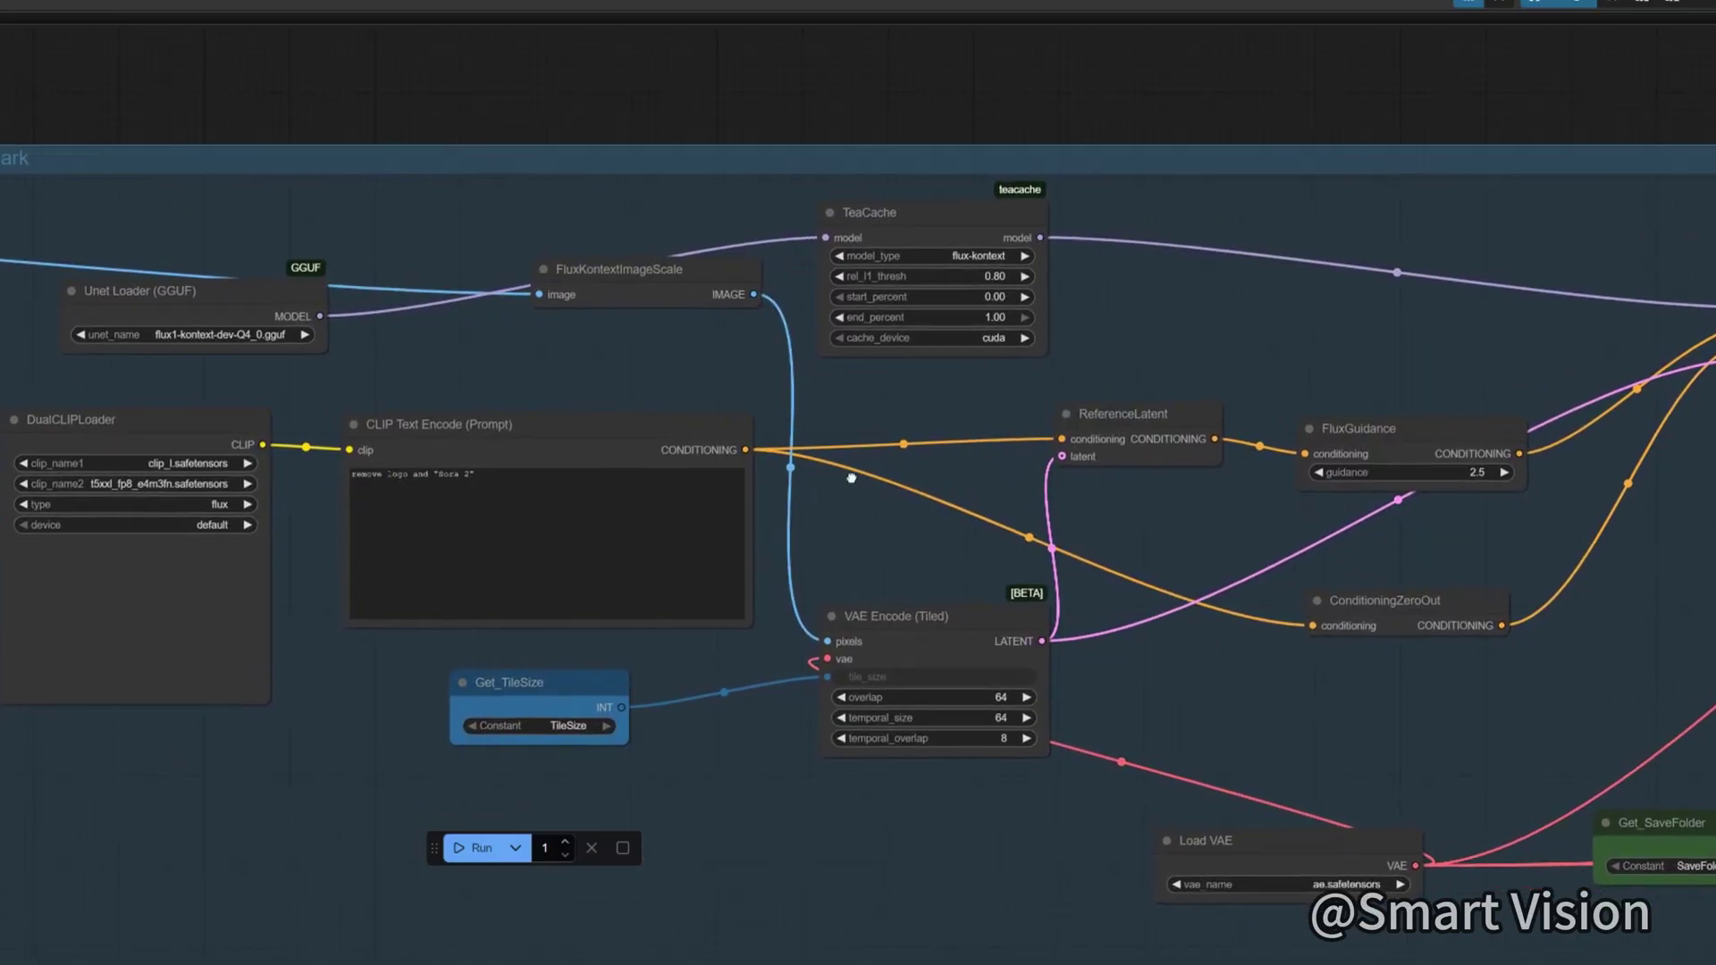
- Inspect the Remove Watermark group's Unet Loader and the prompt and VAE Encode area
left_click_drag(866, 491, 888, 518)
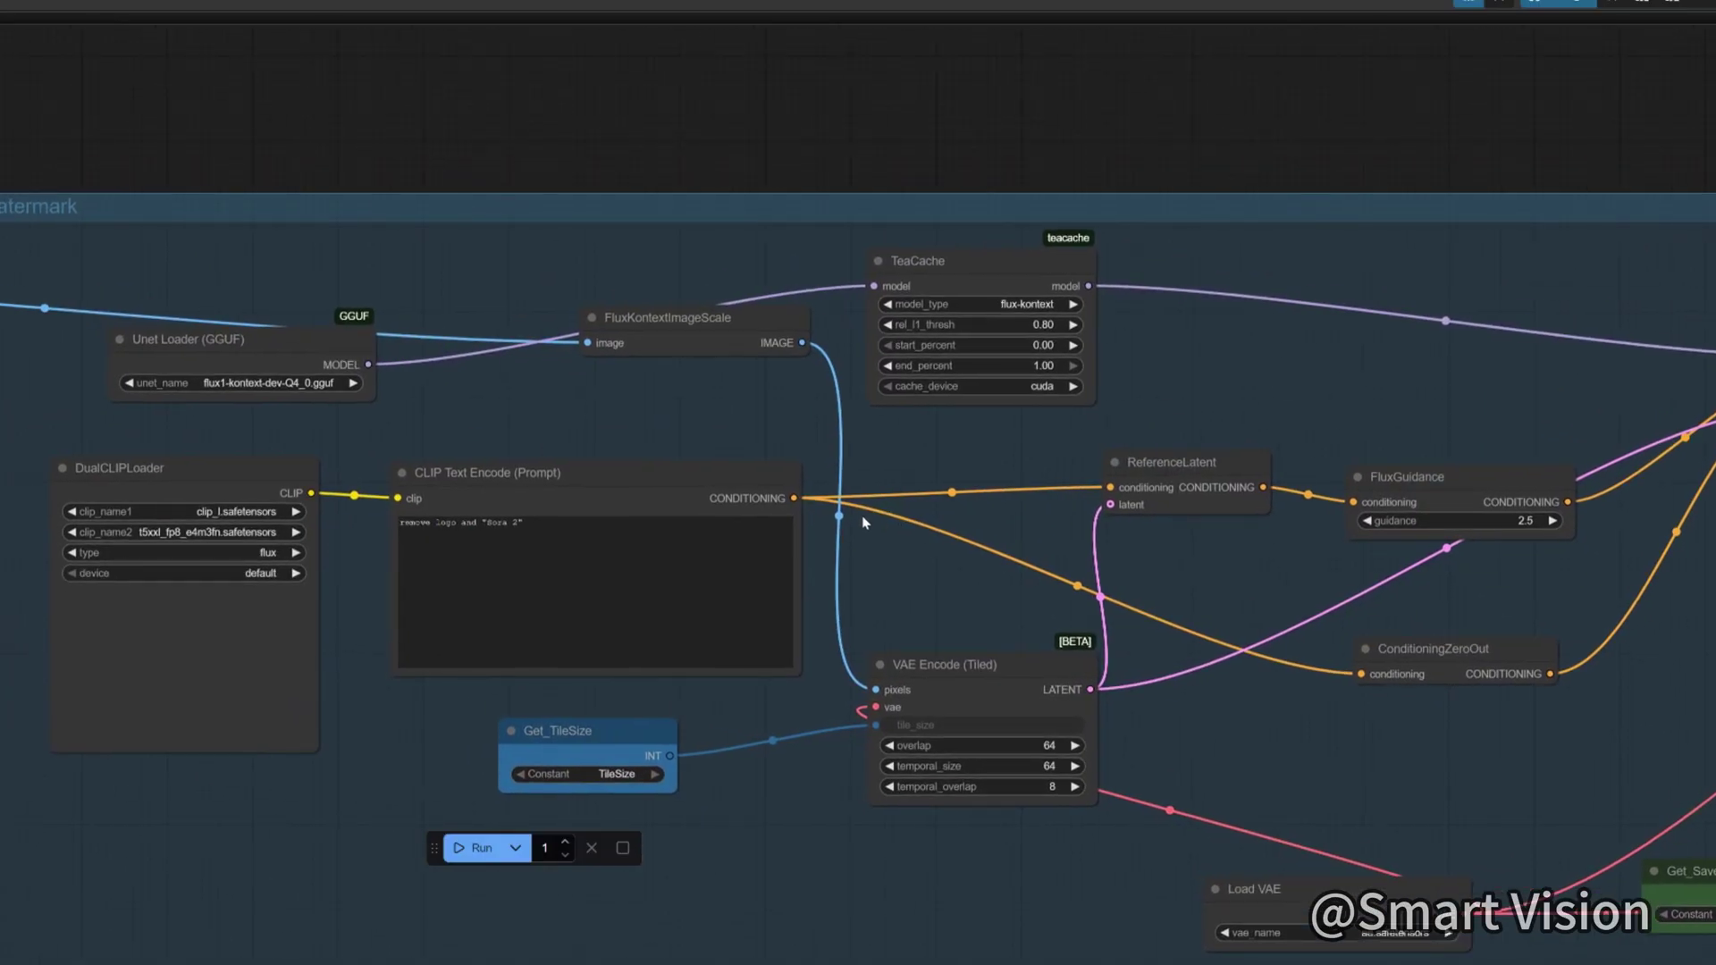
left_click_drag(918, 550, 948, 556)
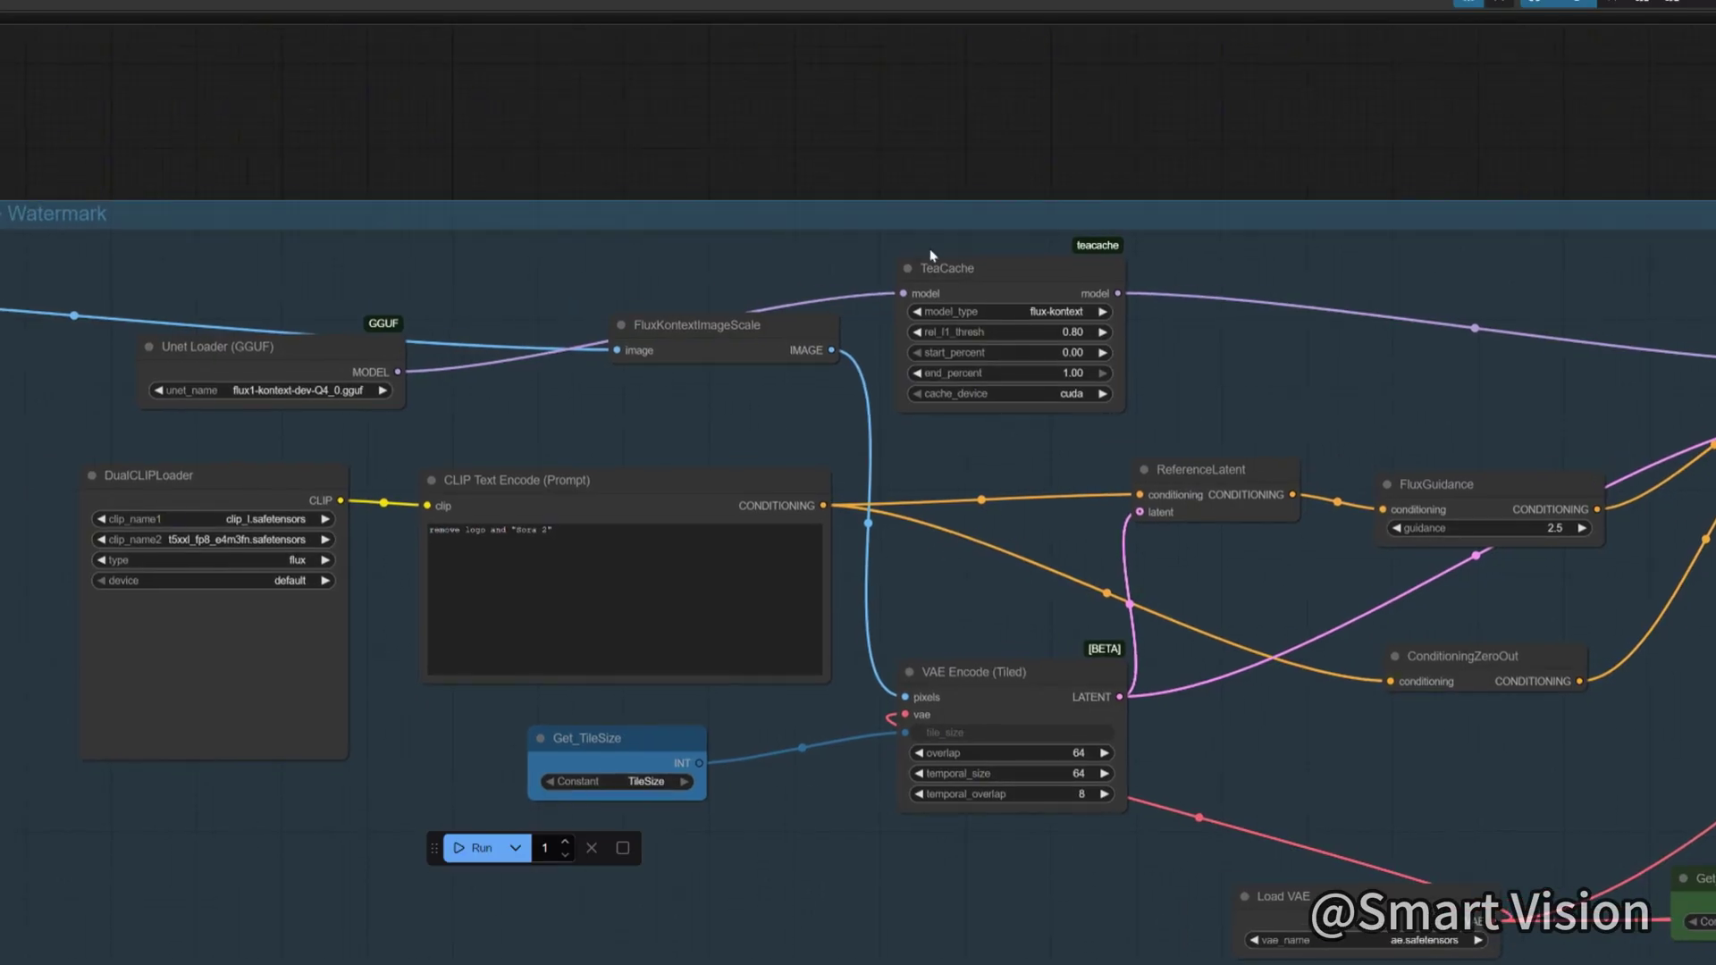
left_click_drag(861, 161, 720, 41)
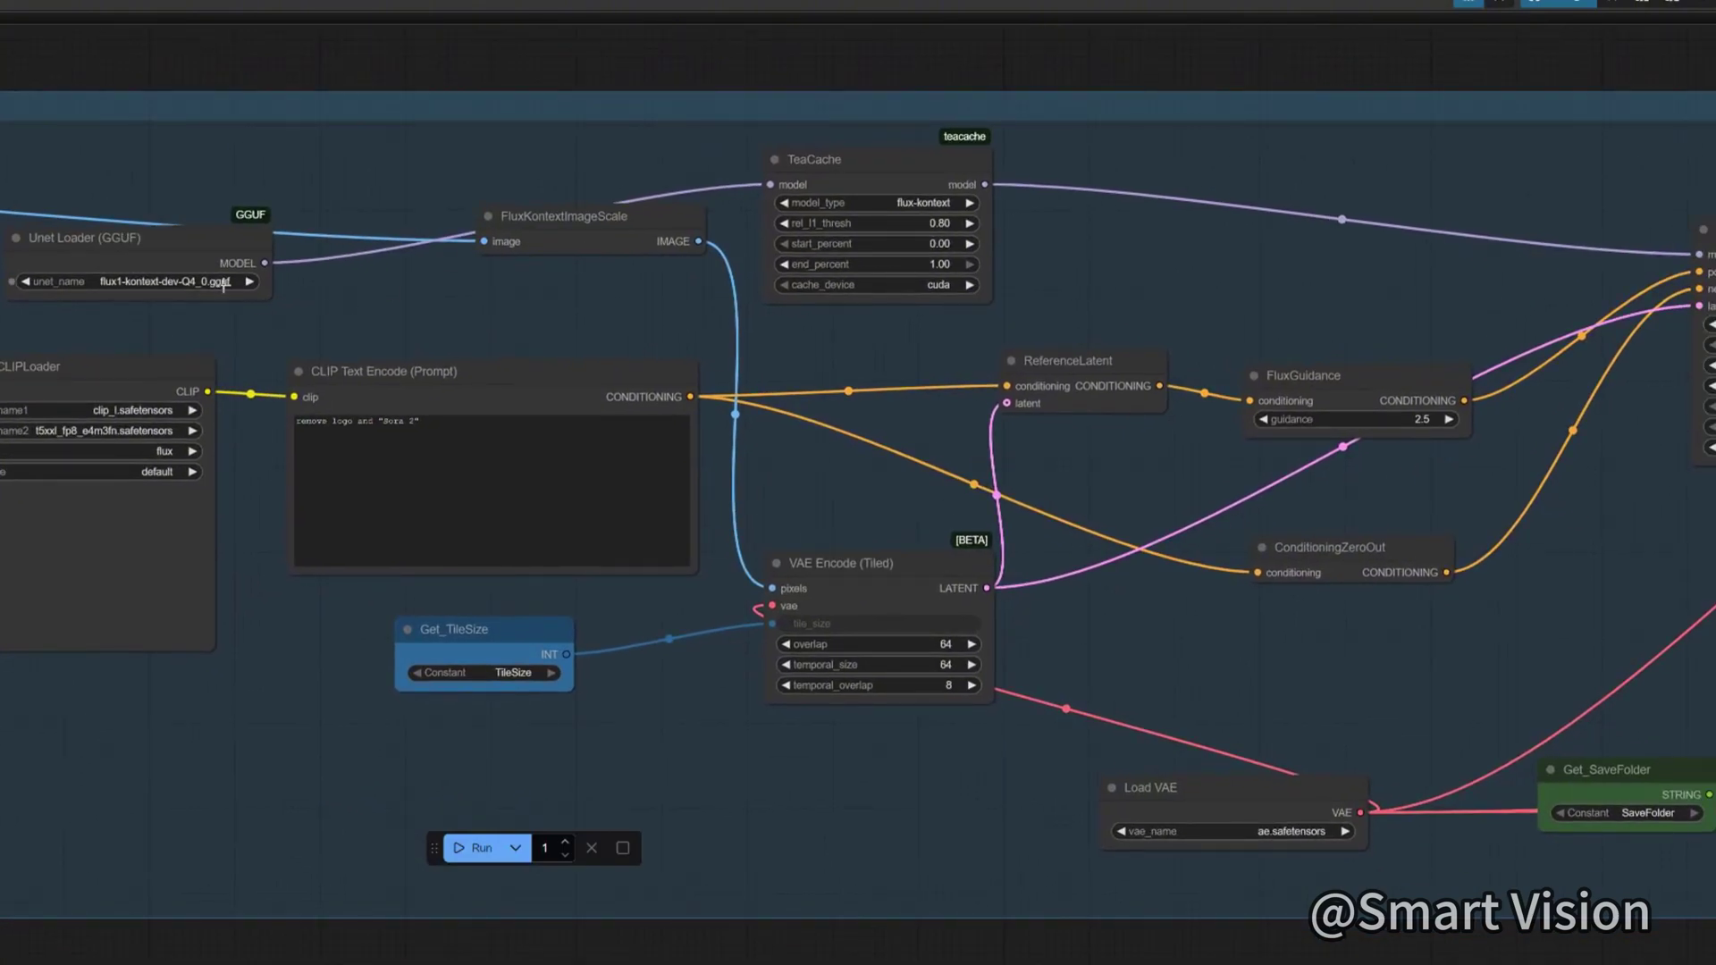
left_click(178, 247)
left_click(572, 339)
left_click_drag(943, 81, 992, 129)
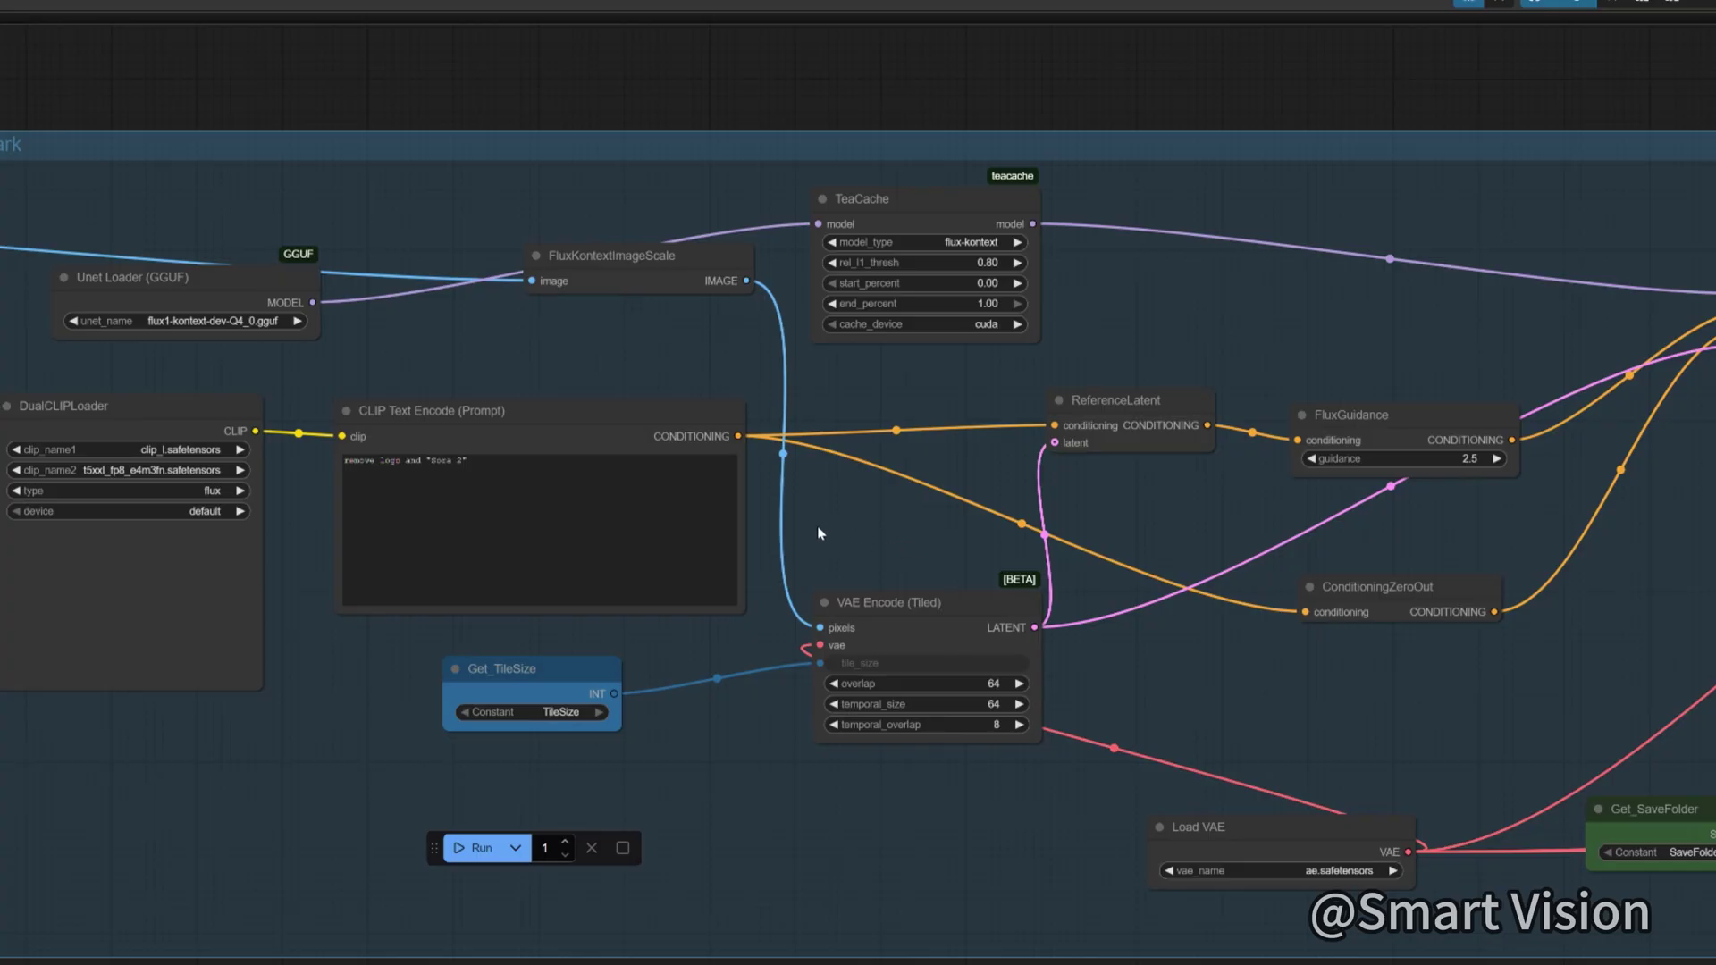
left_click_drag(813, 529, 834, 572)
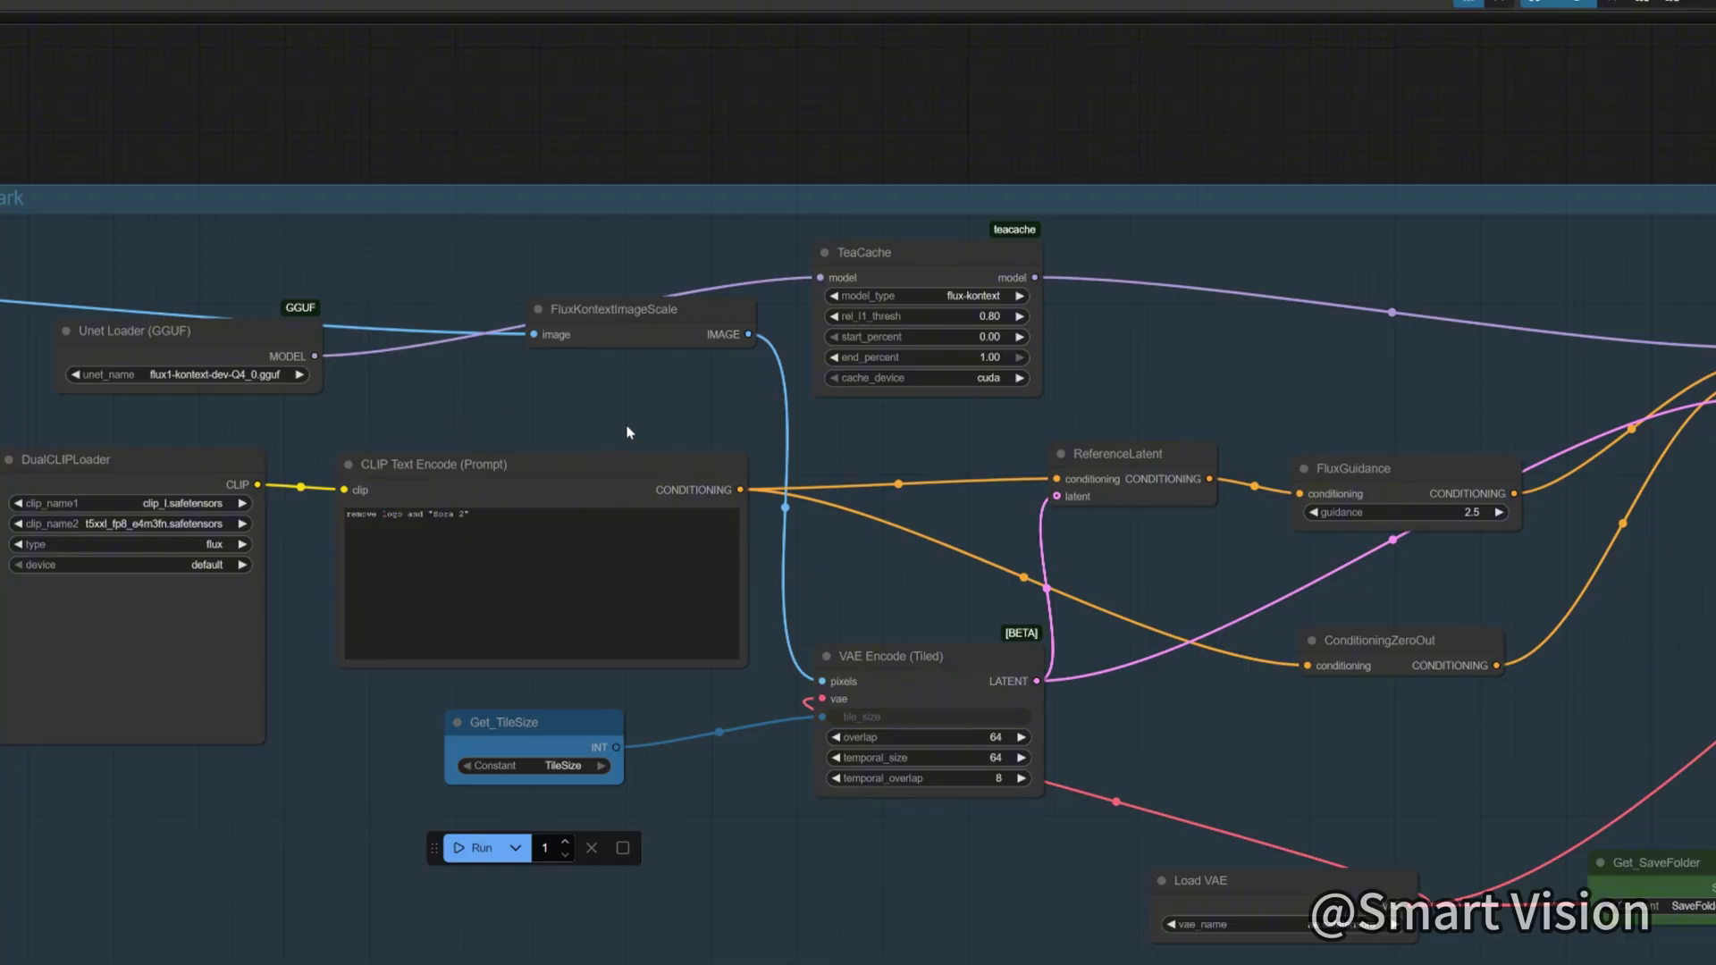
- Set the TeaCache node's model_type to flux-kontext
left_click(932, 251)
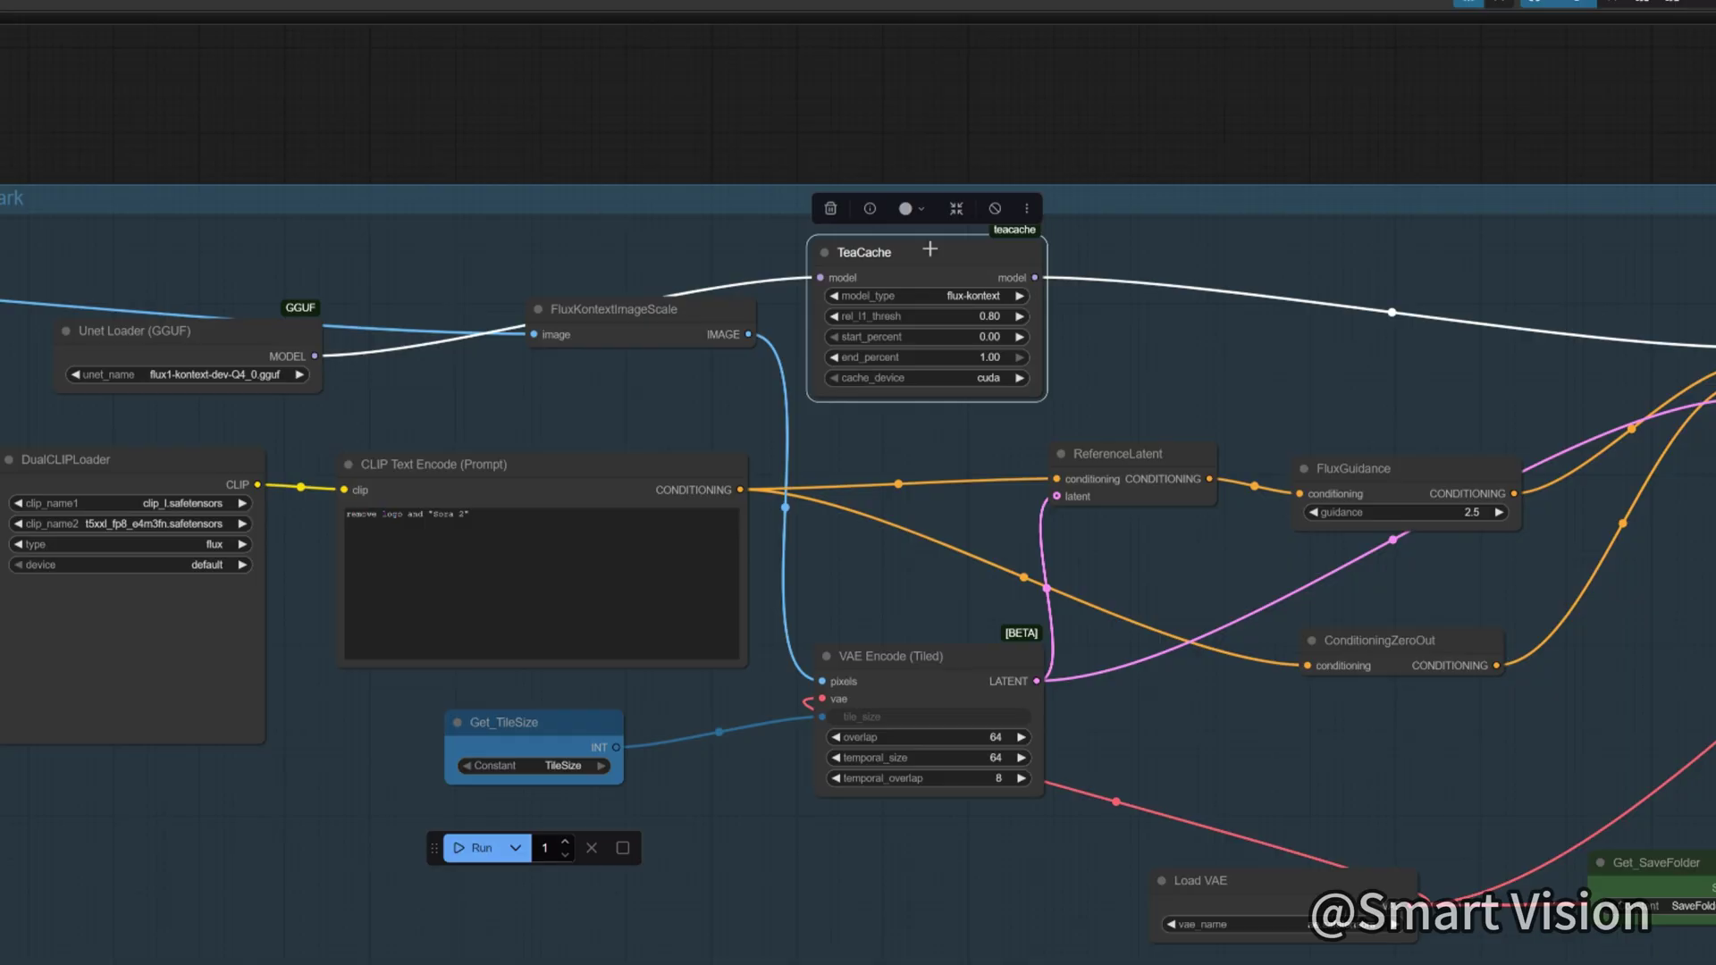
left_click(937, 296)
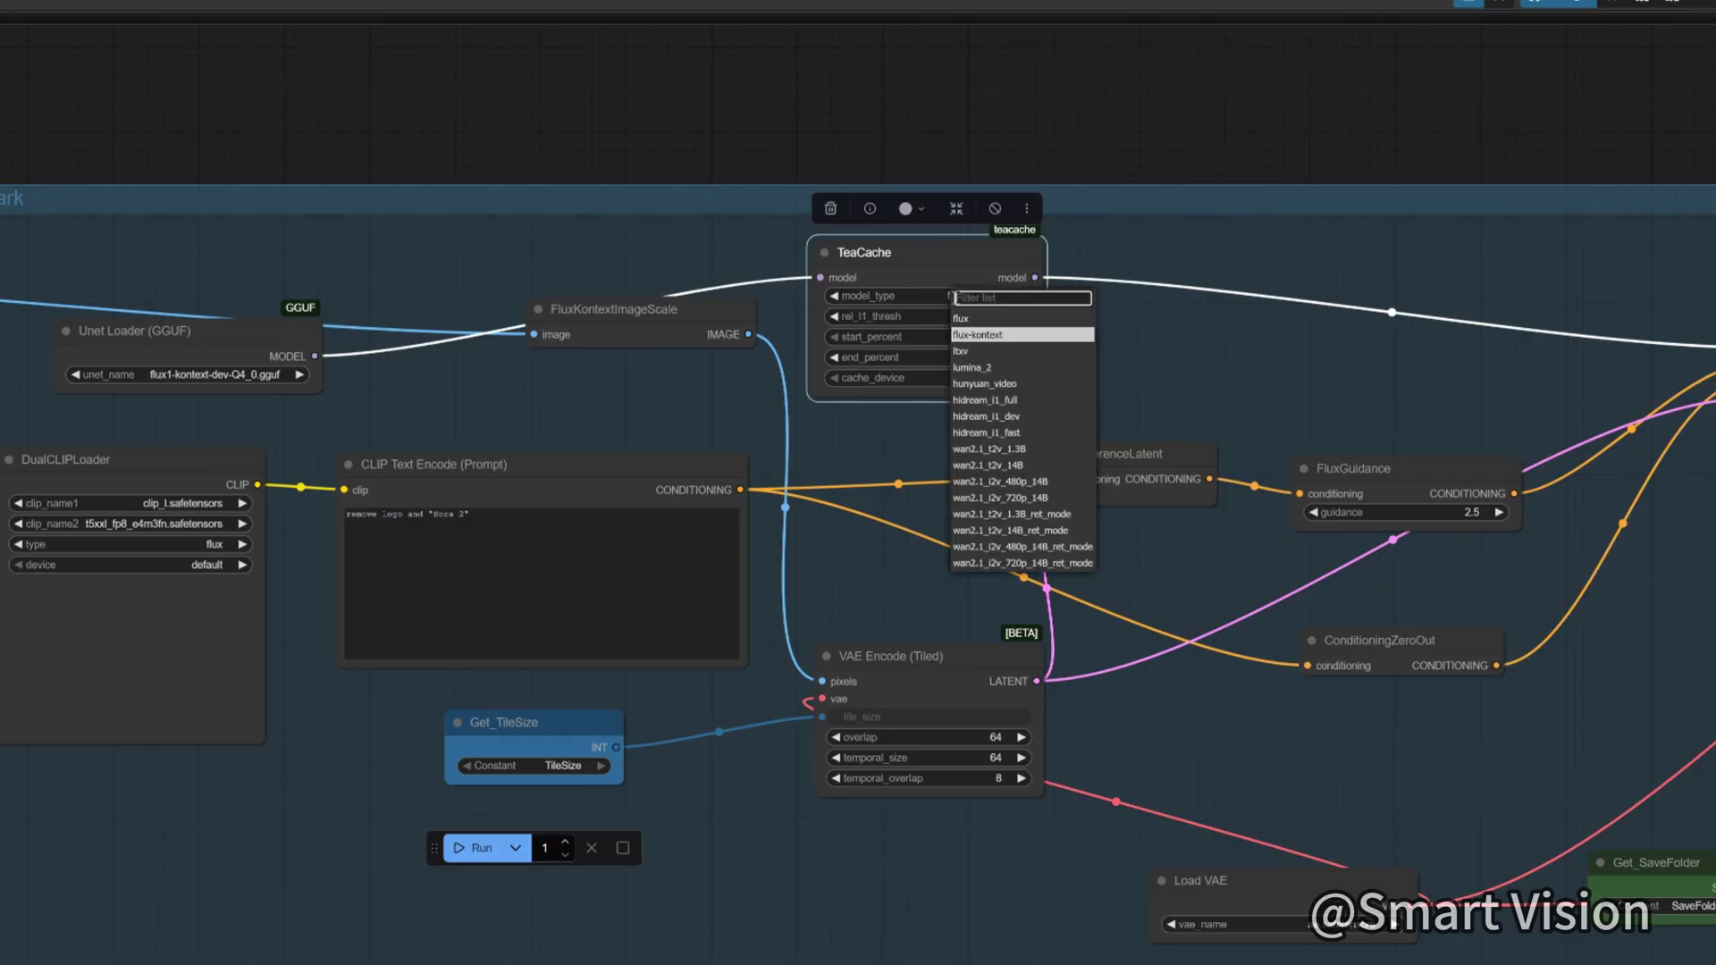
left_click(976, 335)
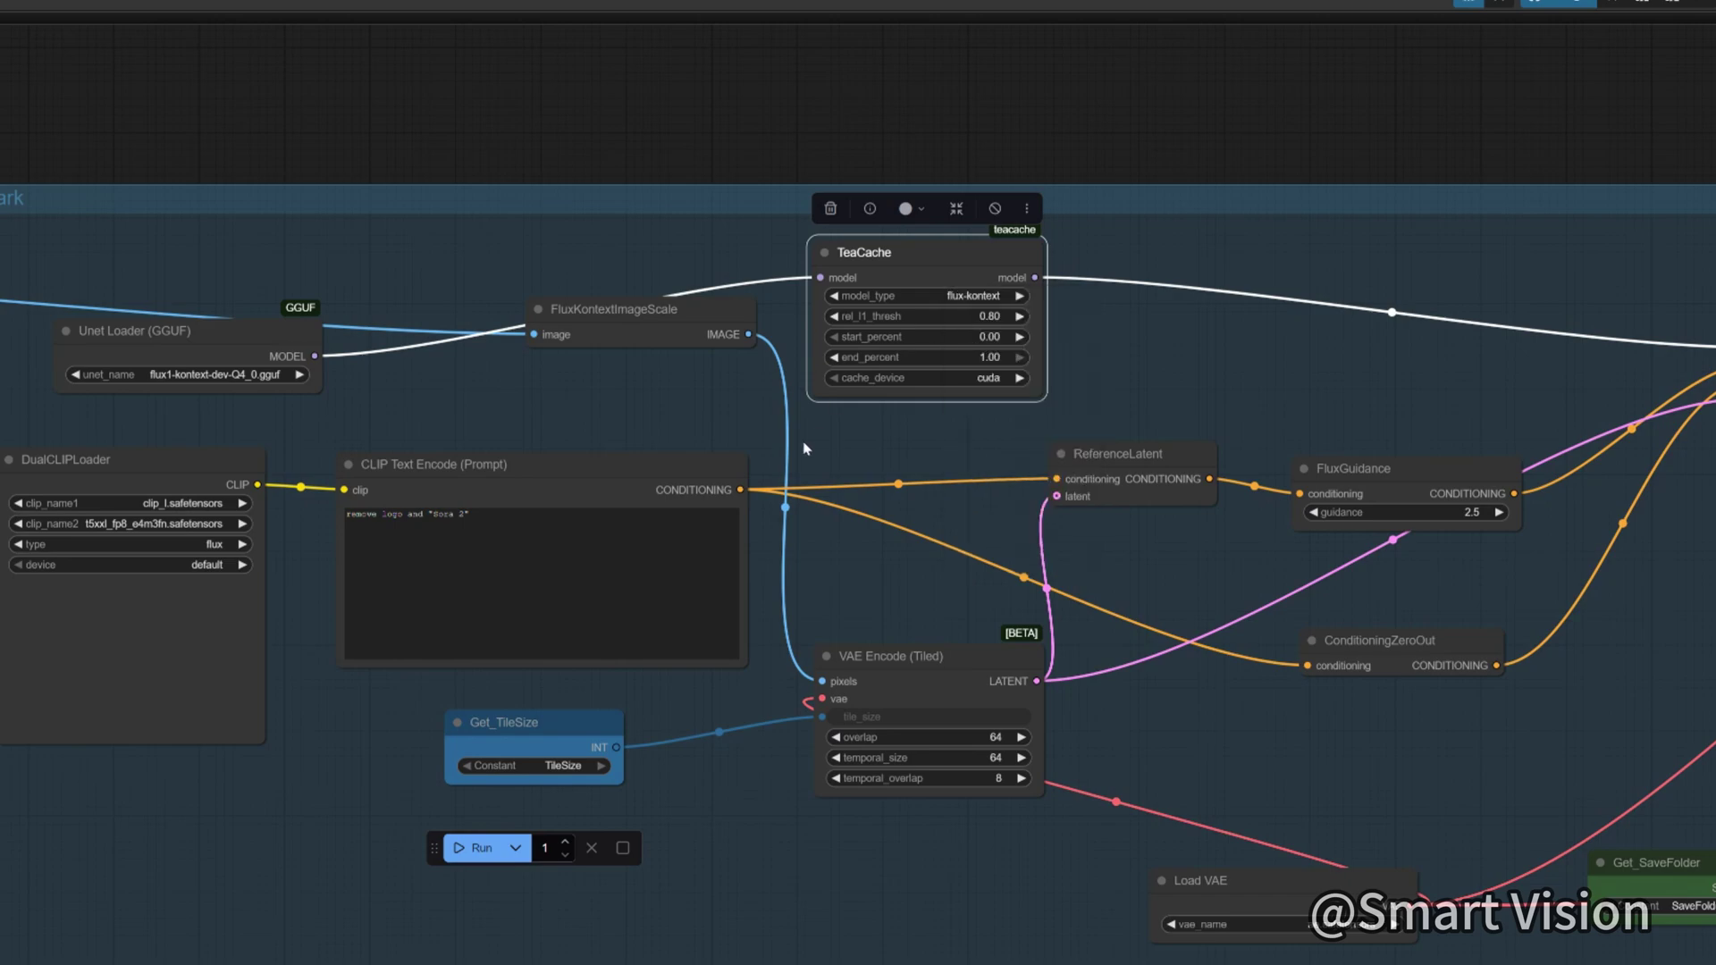
left_click(851, 464)
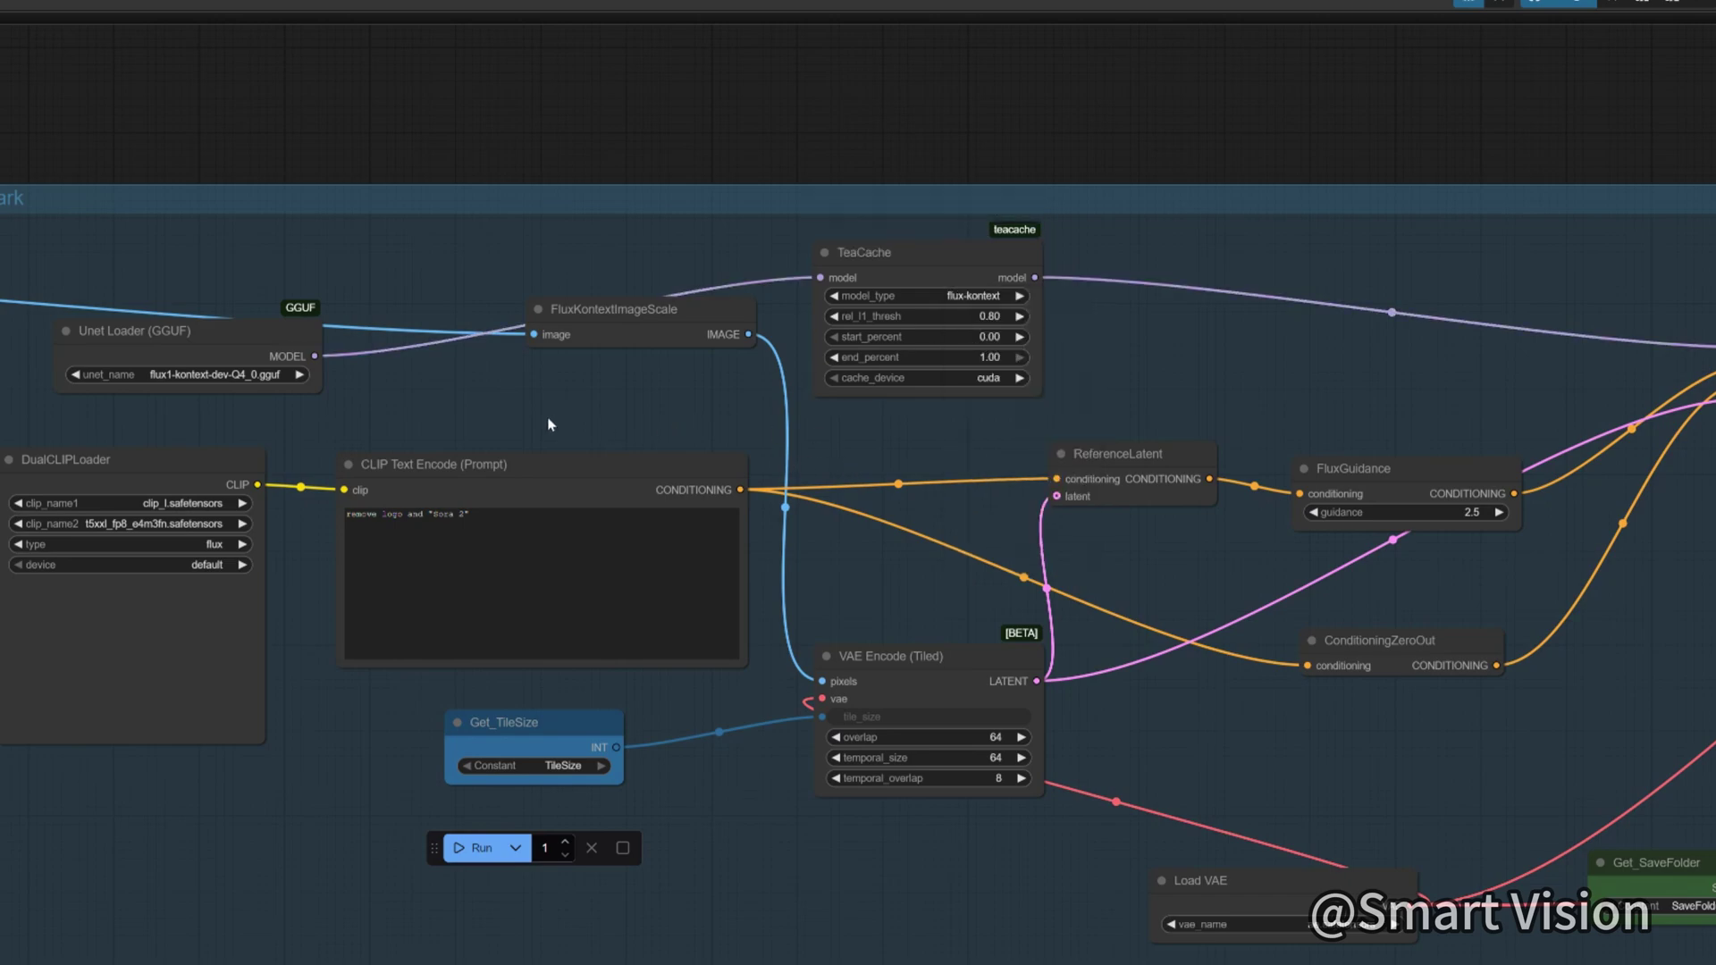
left_click_drag(549, 424, 502, 413)
- Inspect the Unet Loader and CLIP Text Encode prompt, then pan to VAE Decode and Preview Image
left_click(228, 310)
scroll(841, 399, "right", 10)
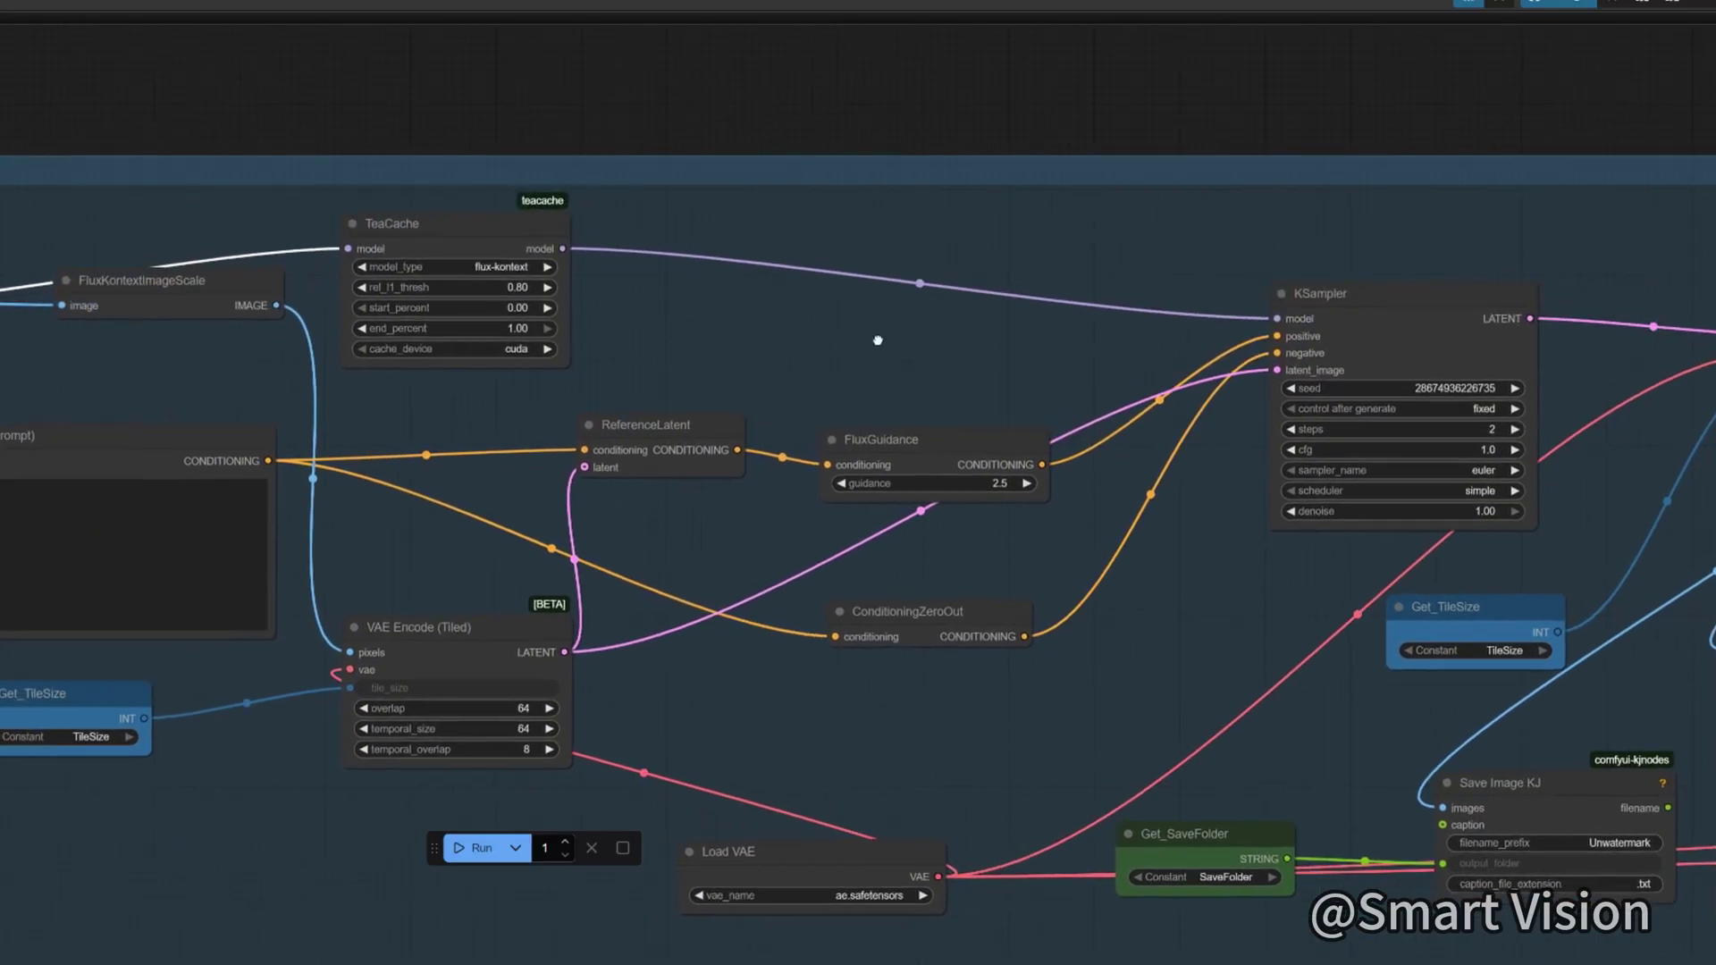
scroll(916, 339, "left", 6)
left_click(347, 510)
left_click(663, 423)
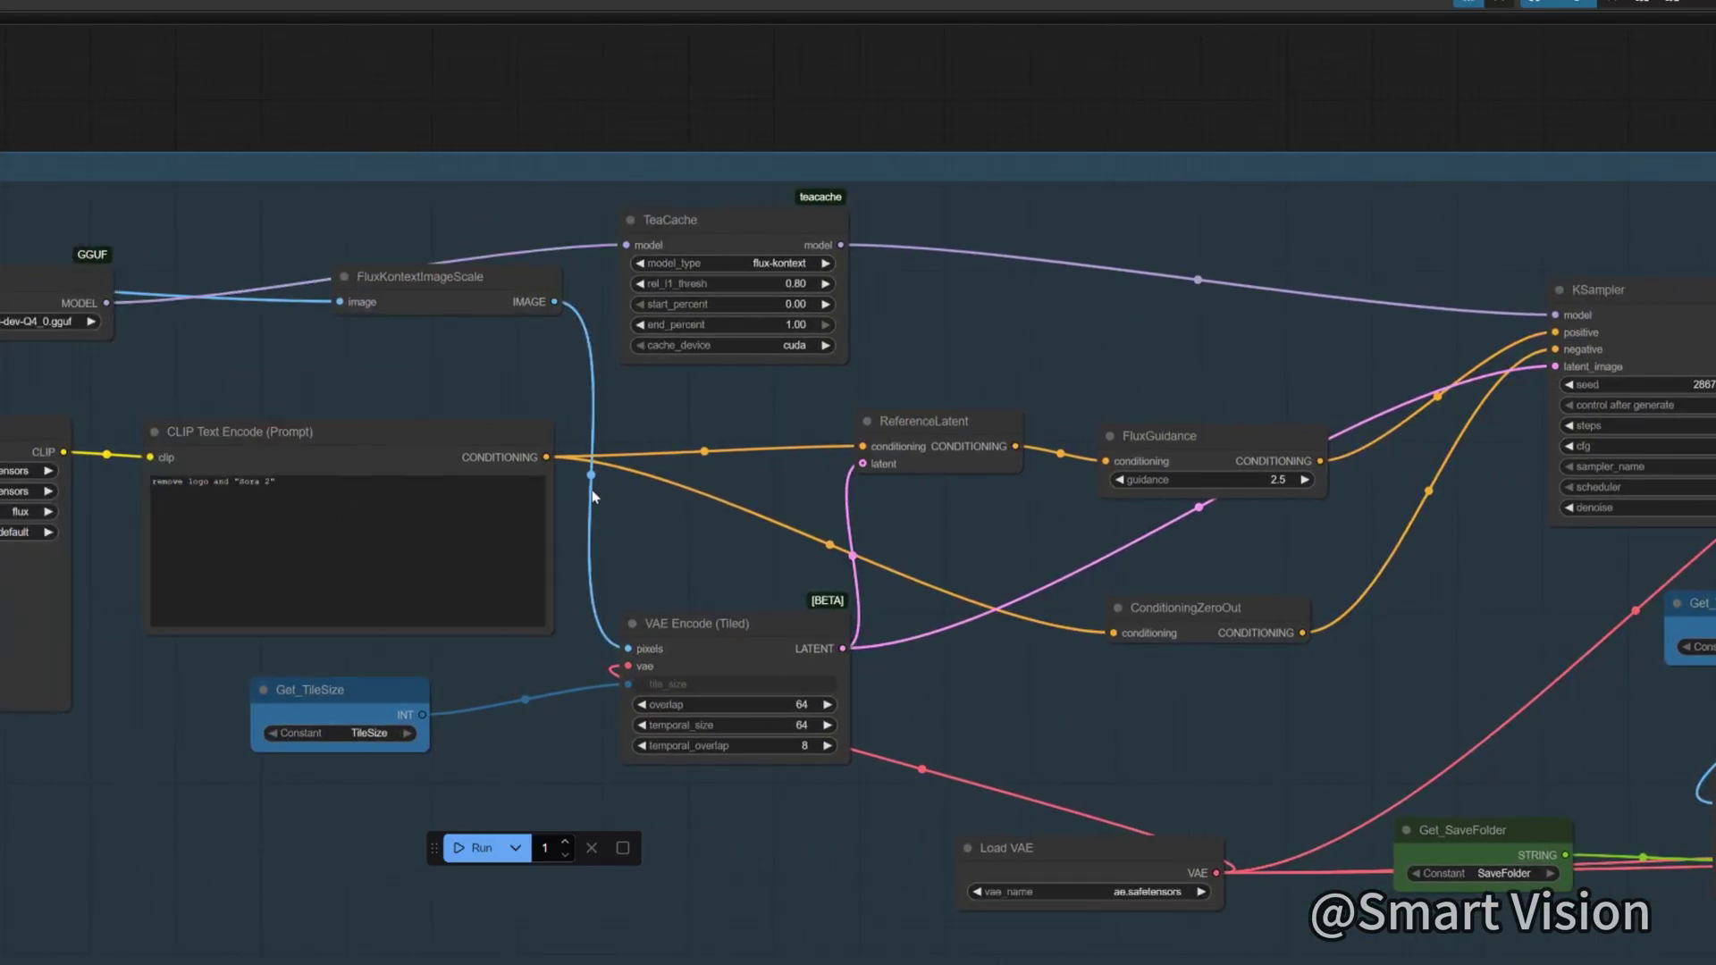
left_click_drag(634, 551, 756, 500)
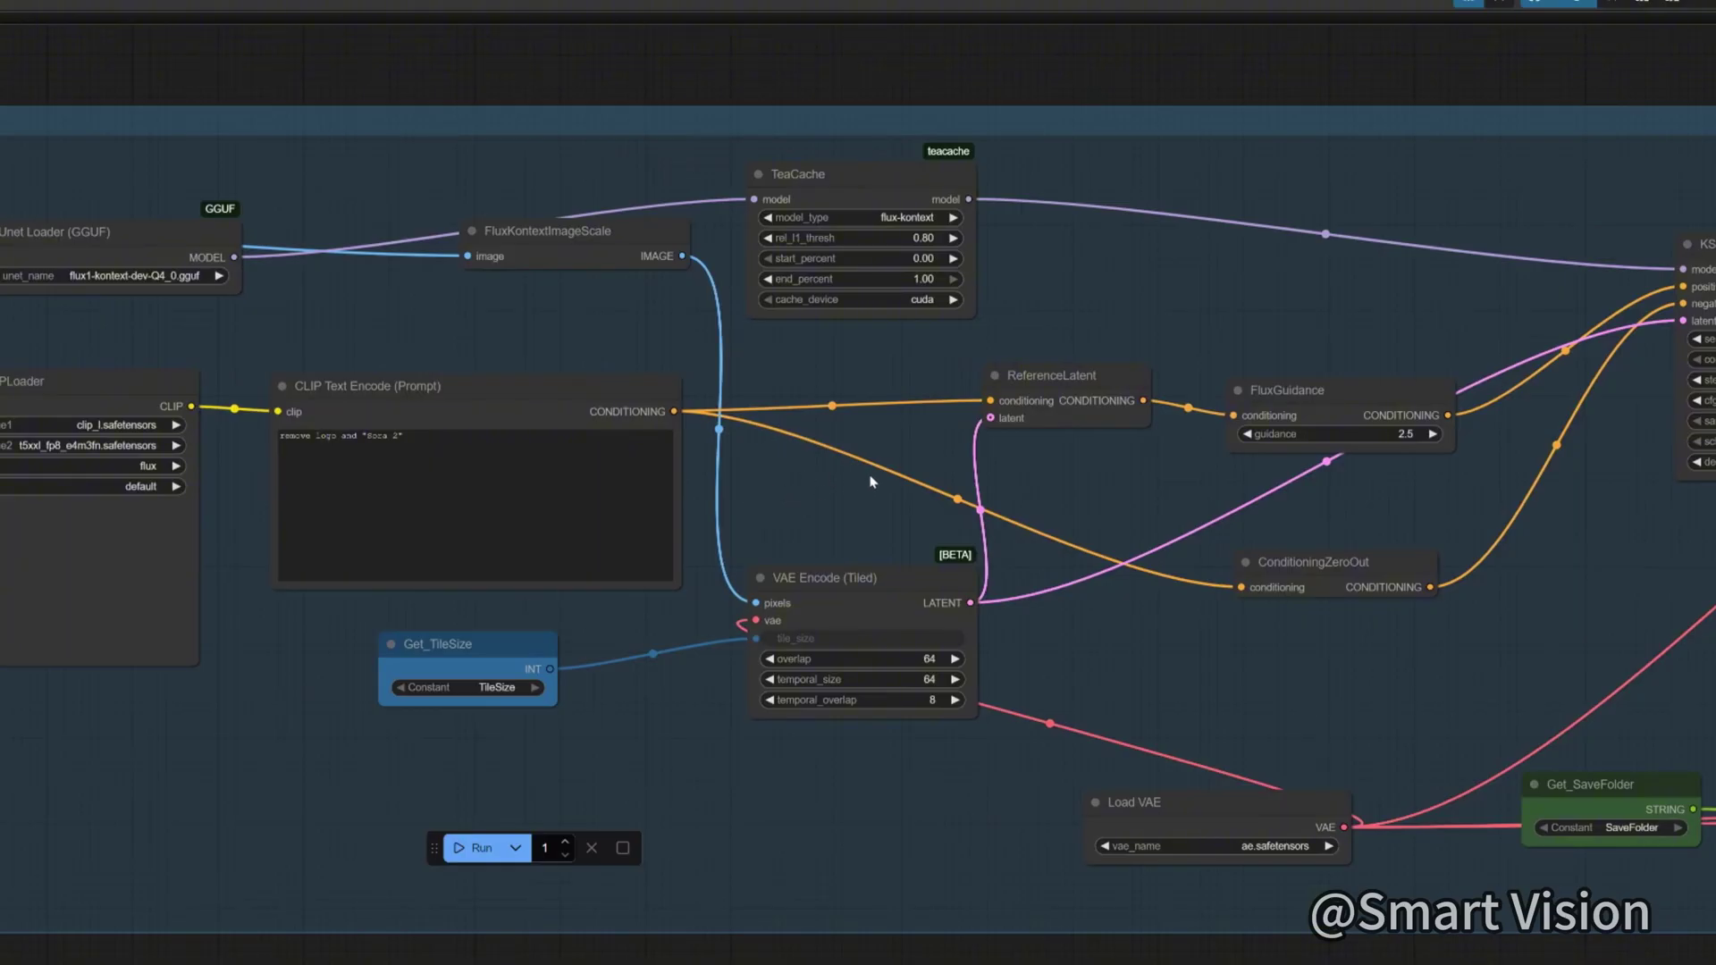
scroll(875, 472, "right", 15)
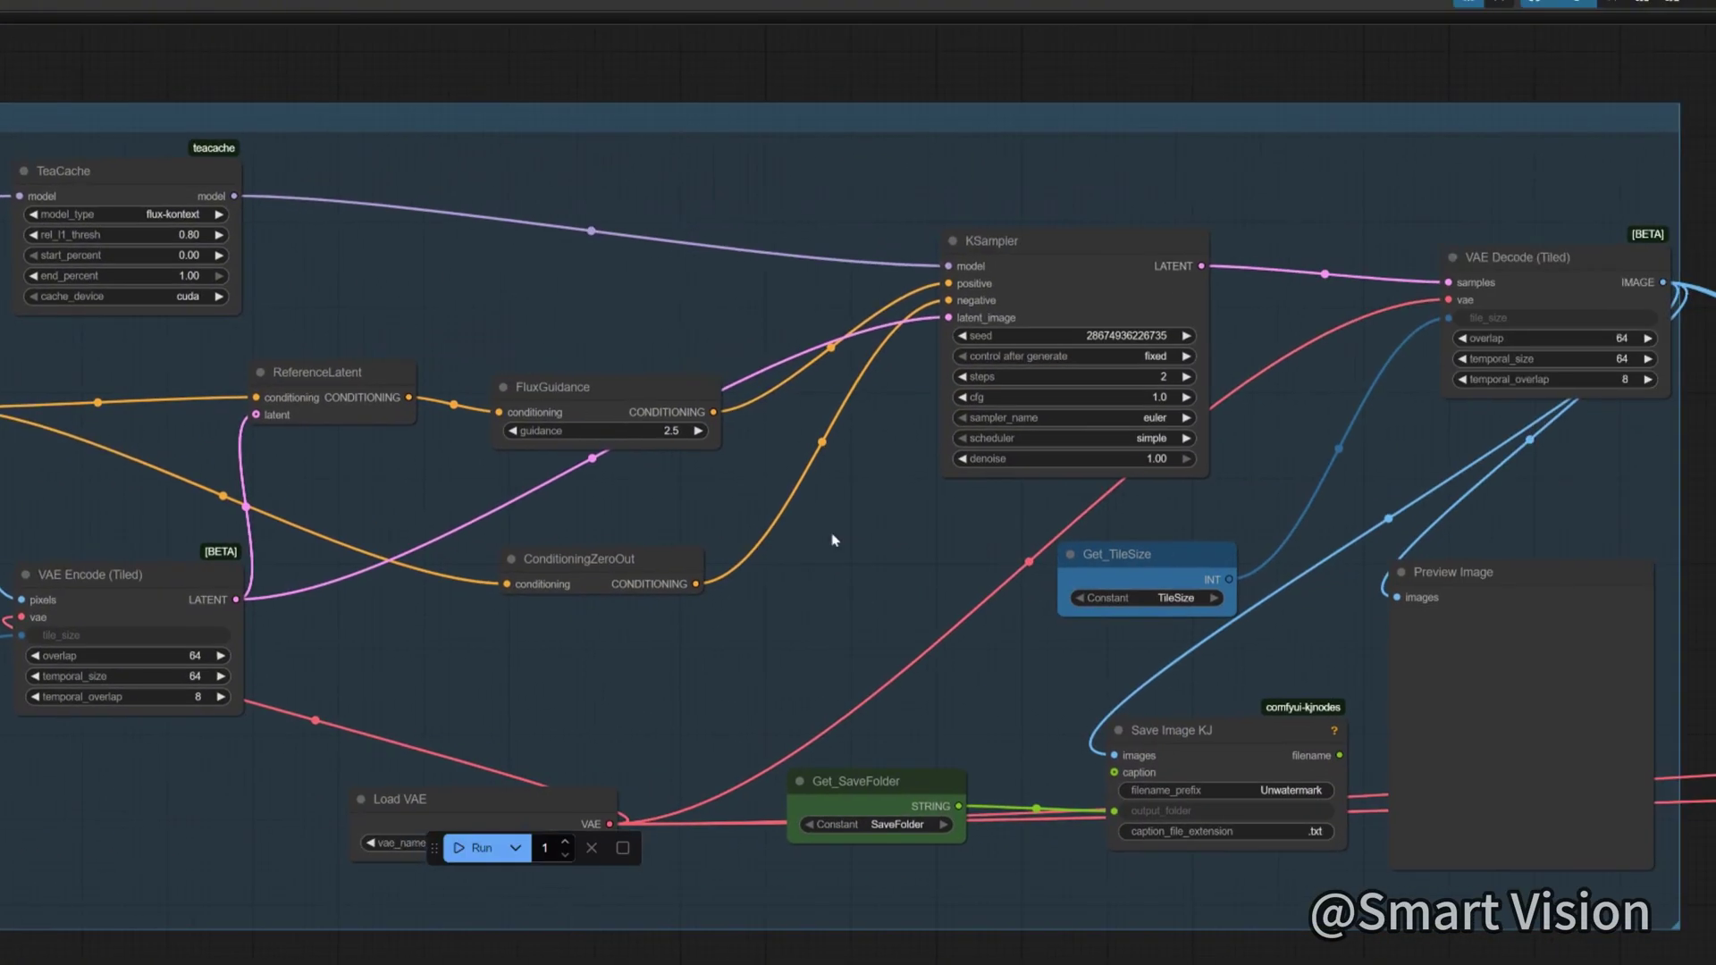
scroll(1169, 363, "up", 4)
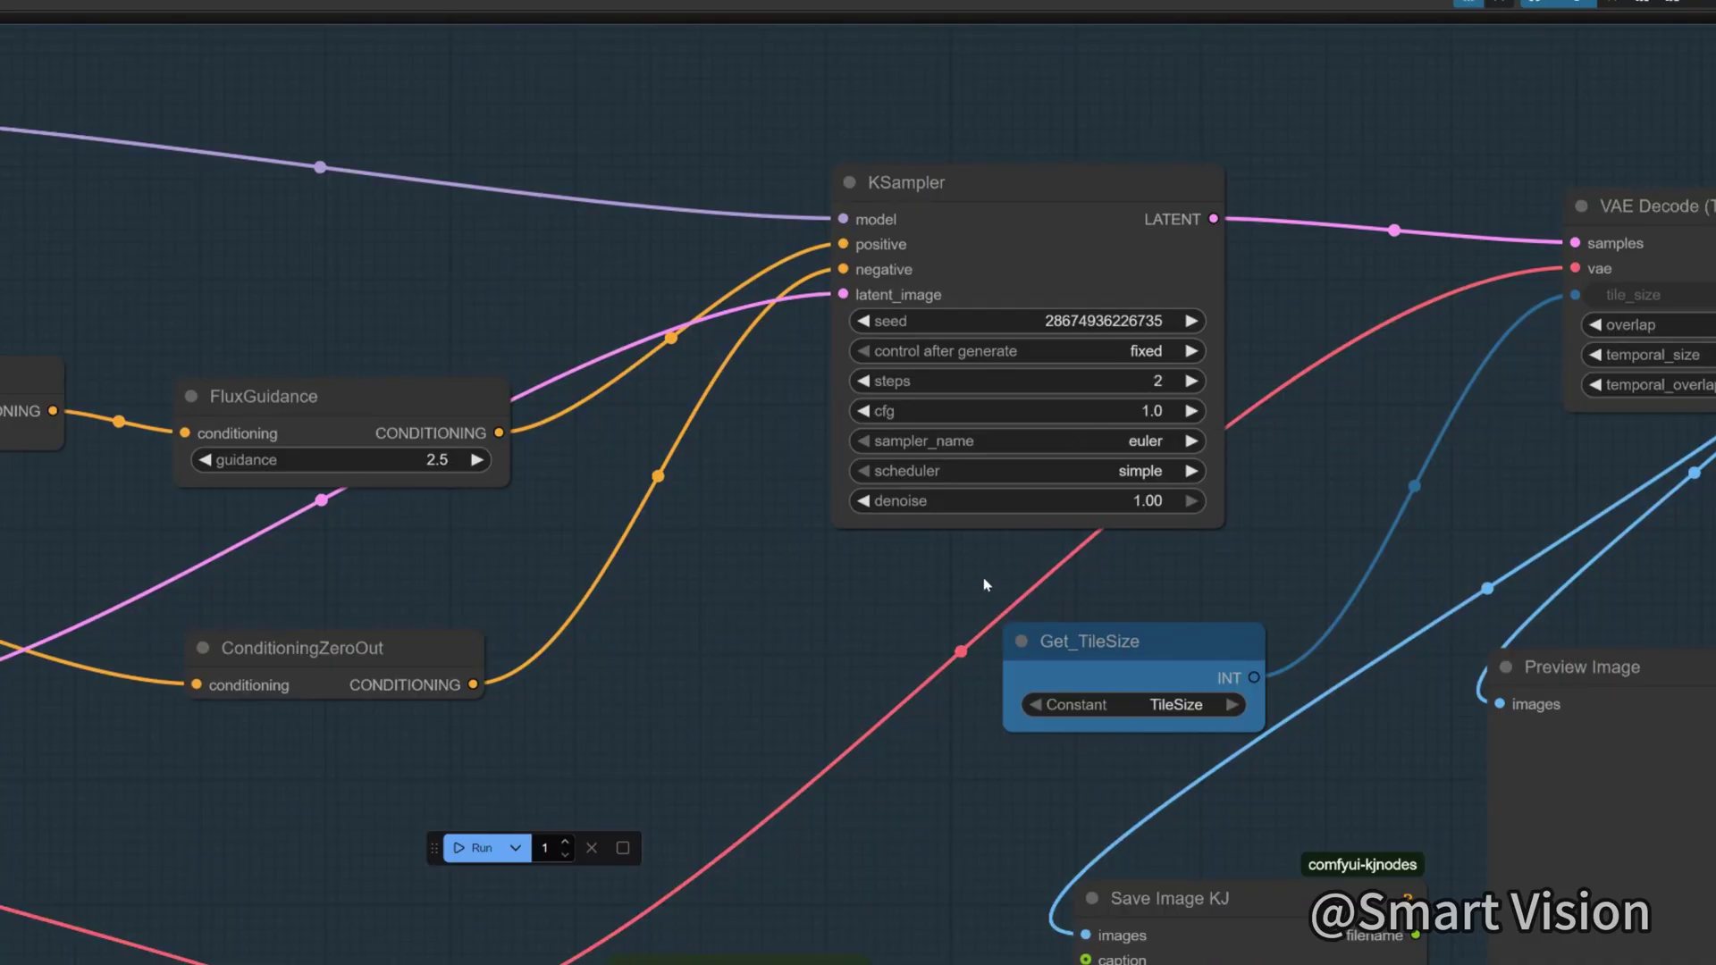
scroll(986, 586, "down", 1)
scroll(986, 585, "down", 1)
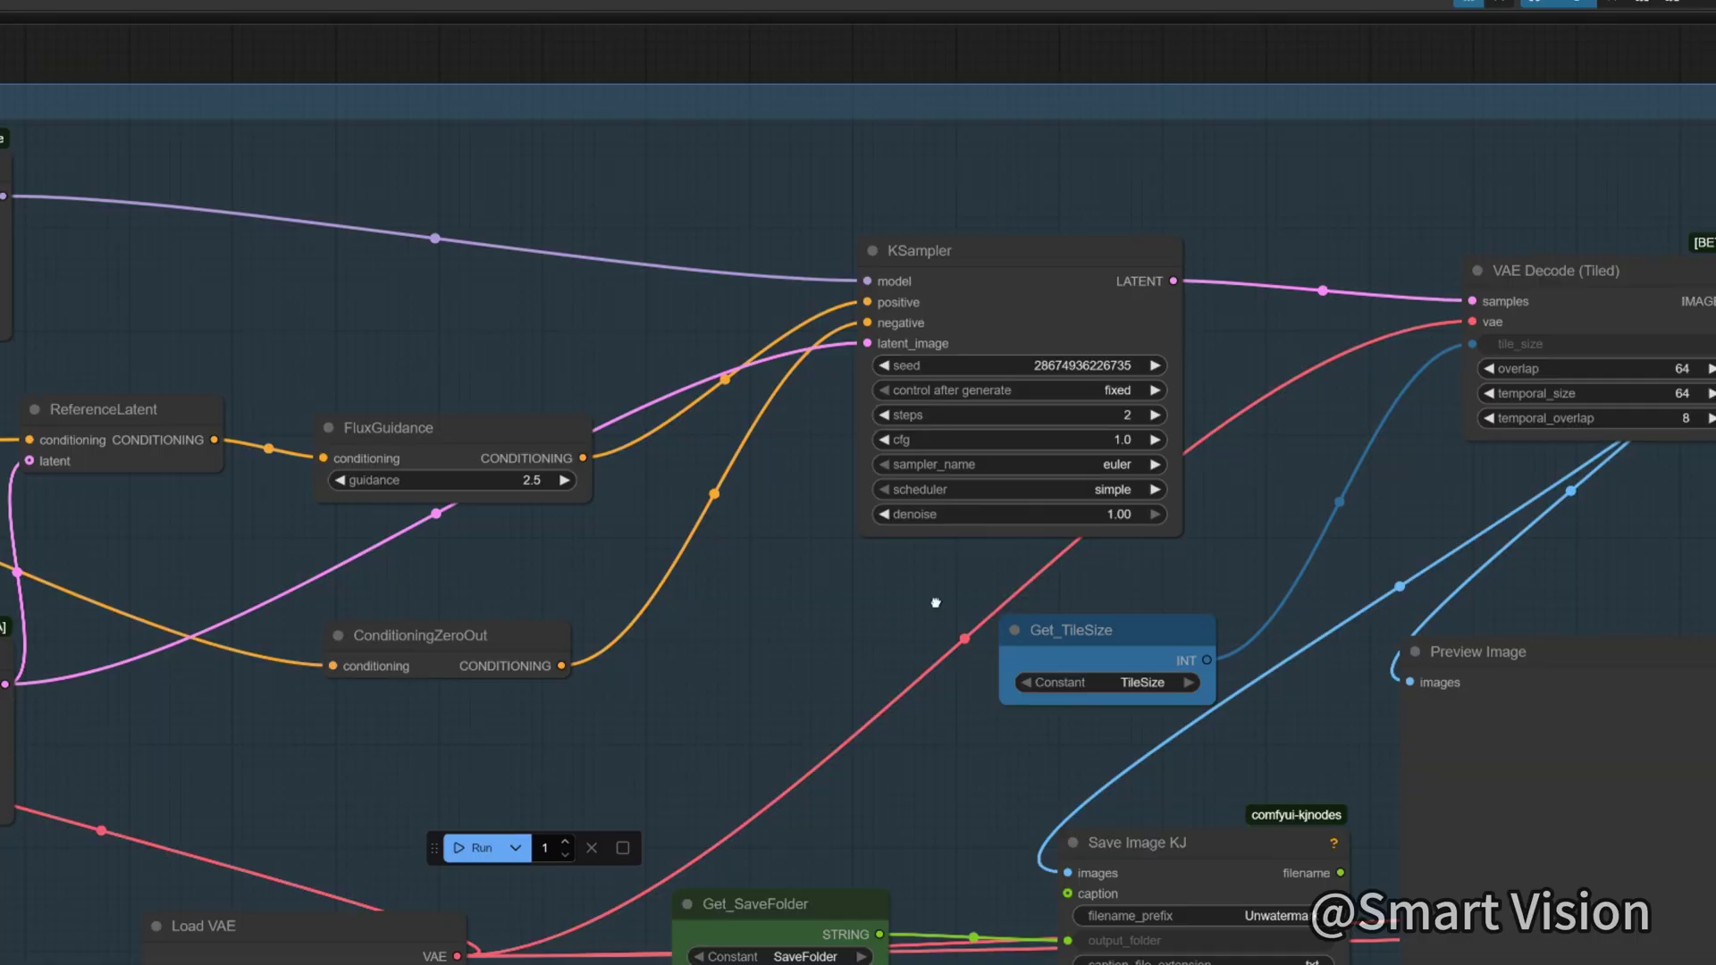
left_click_drag(923, 593, 723, 608)
scroll(1115, 562, "down", 4)
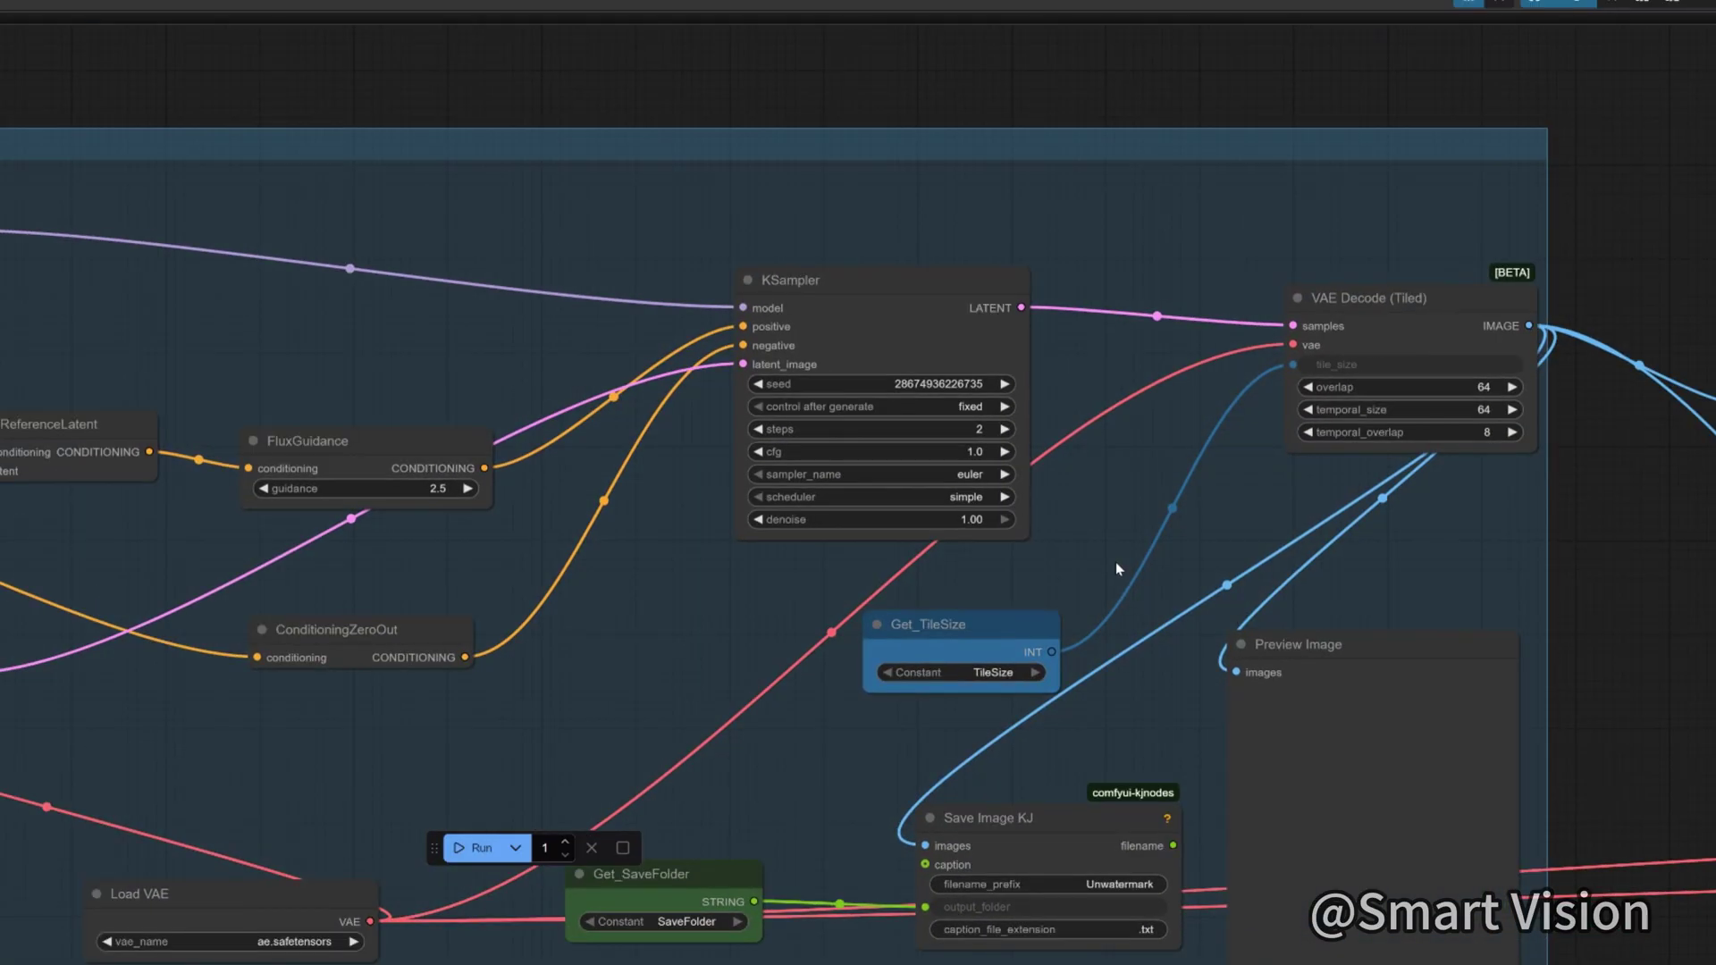
left_click_drag(1523, 572, 650, 526)
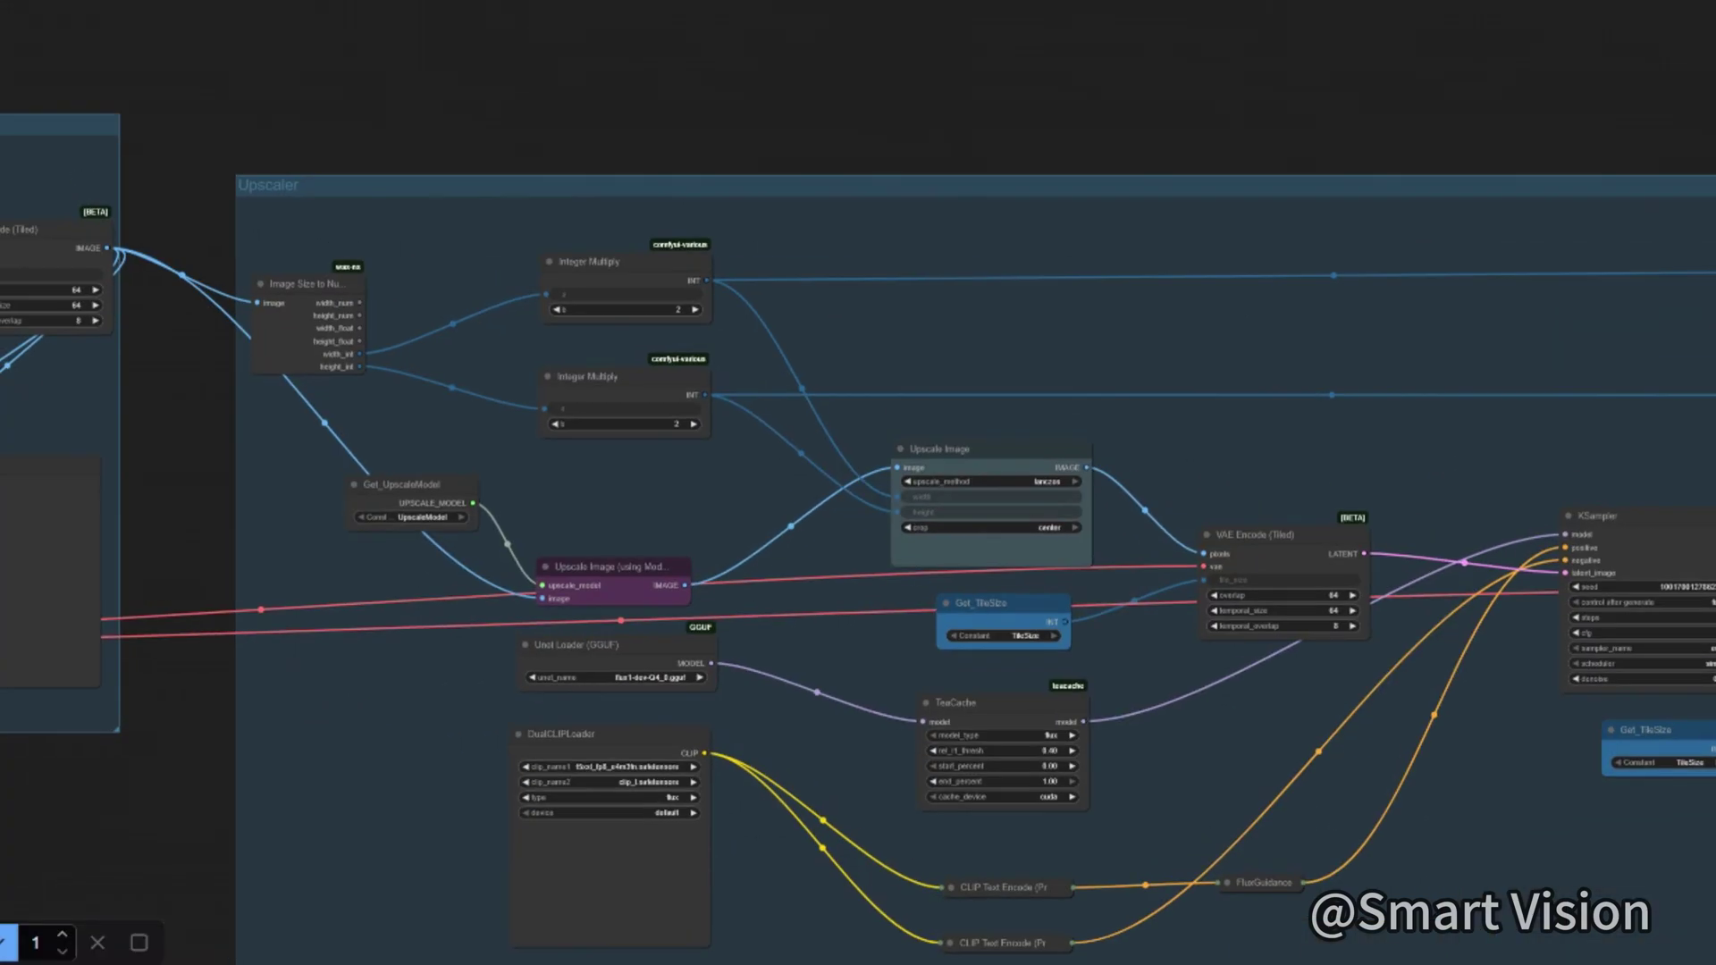
scroll(813, 760, "up", 1)
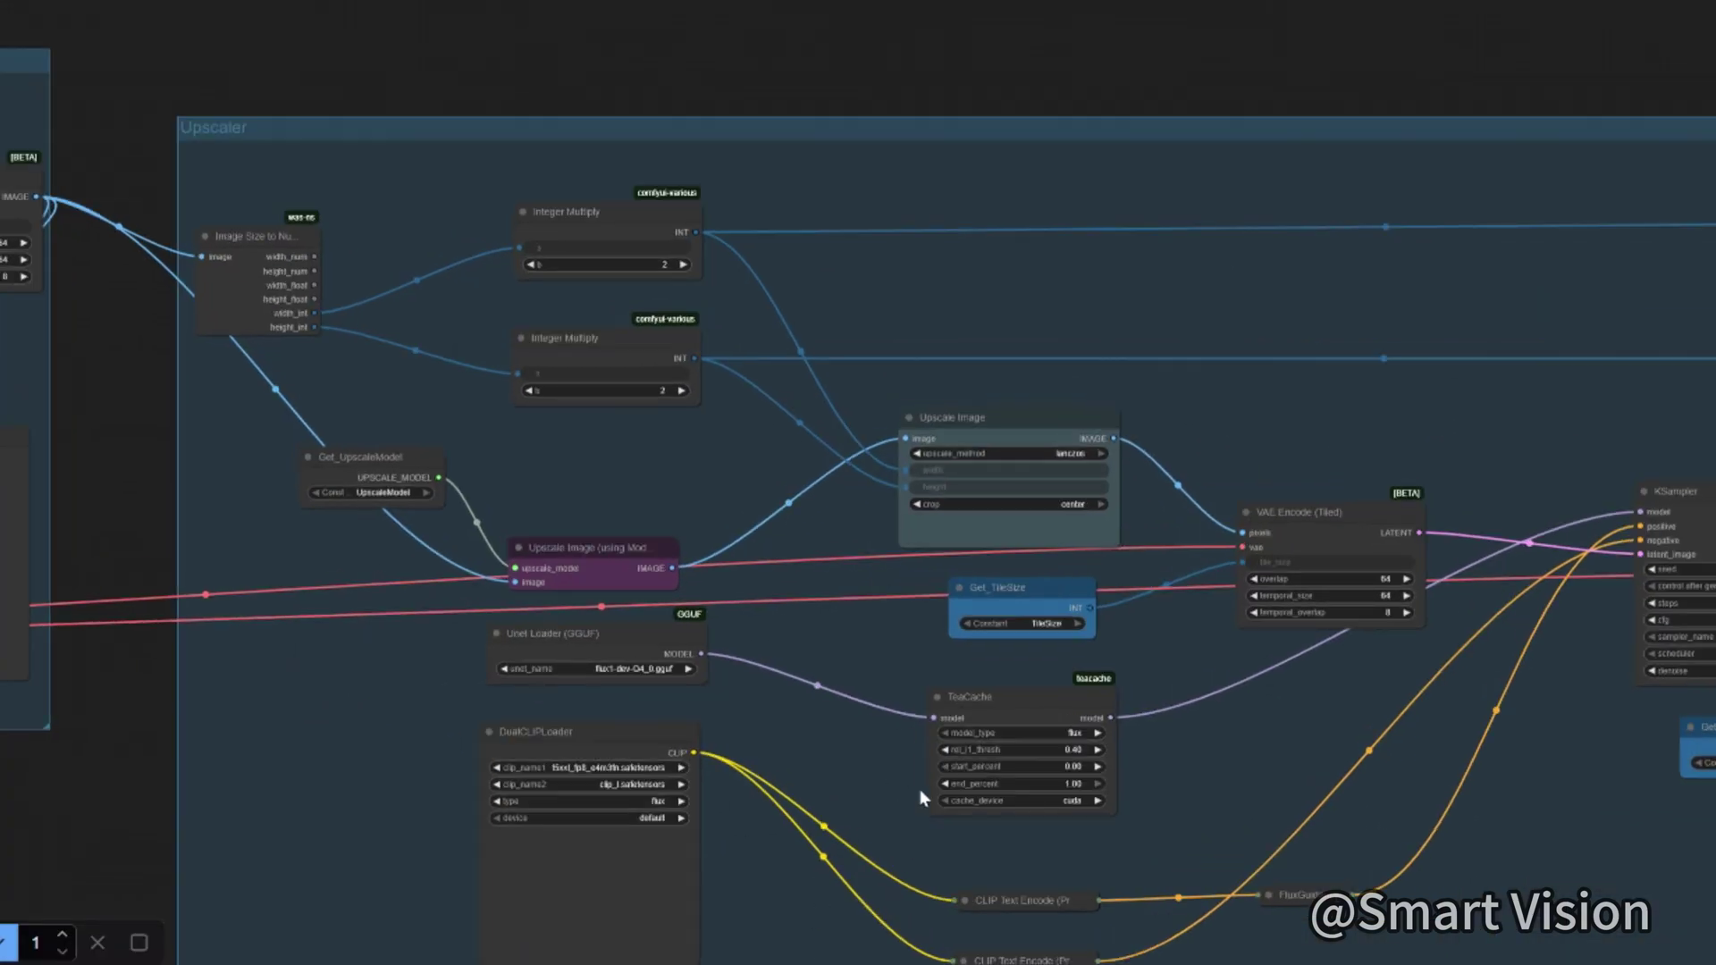
scroll(856, 796, "up", 1)
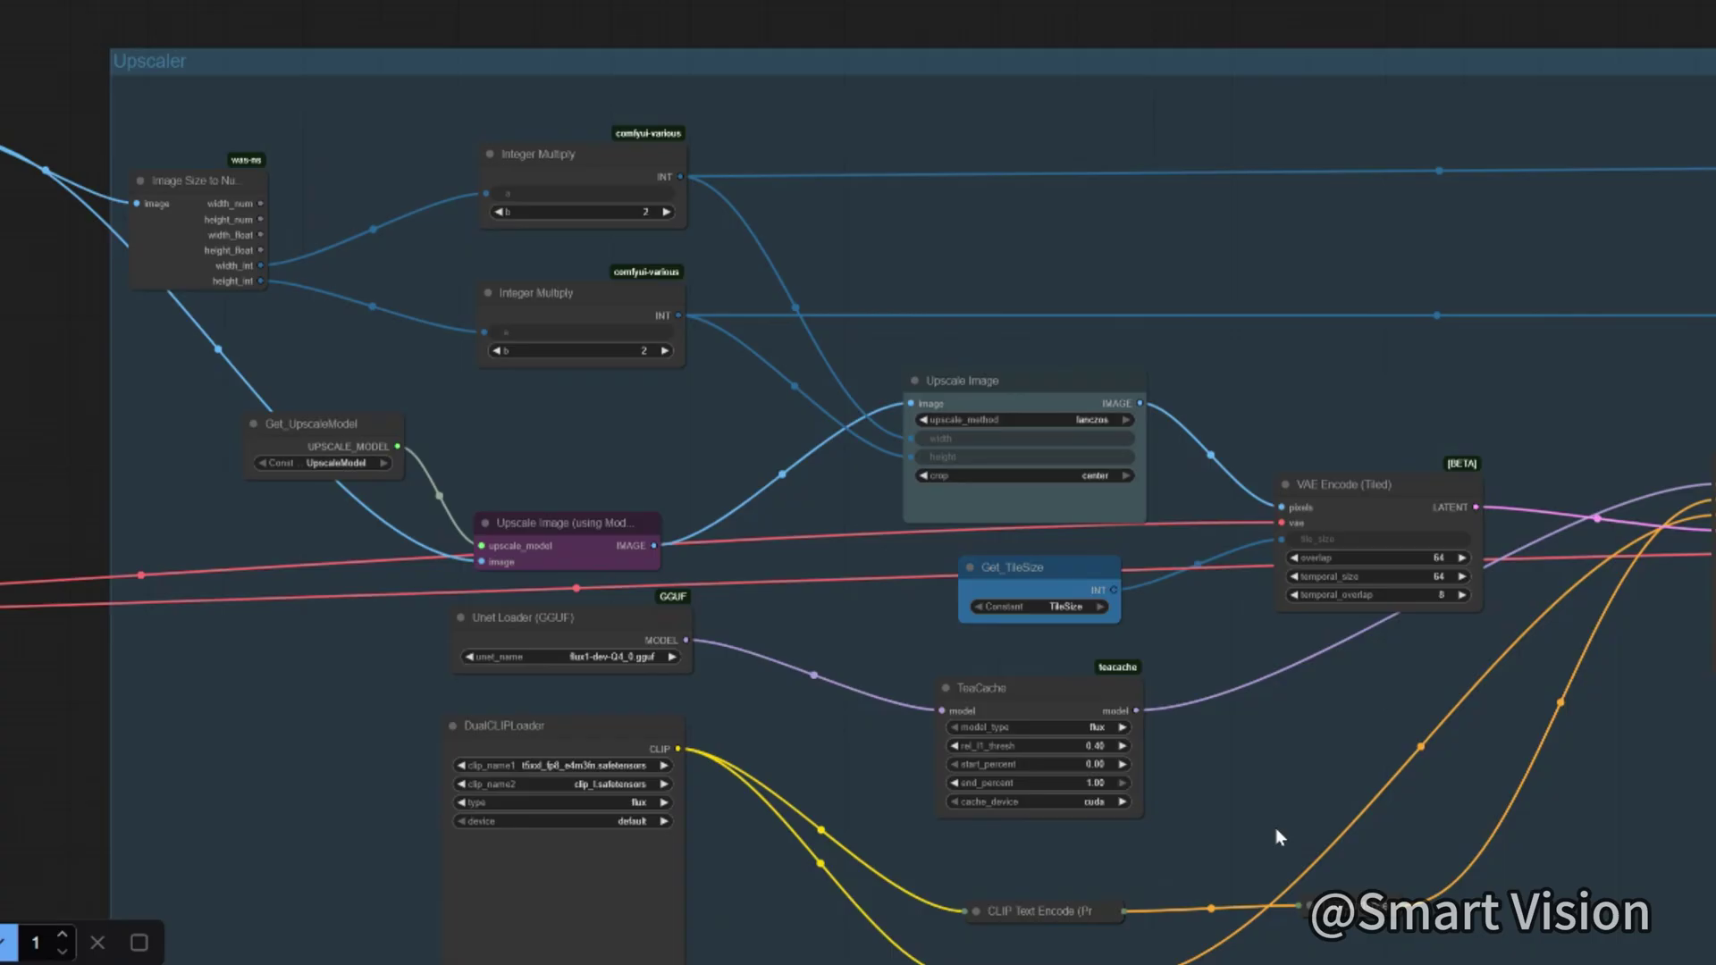
left_click_drag(1295, 824, 1081, 903)
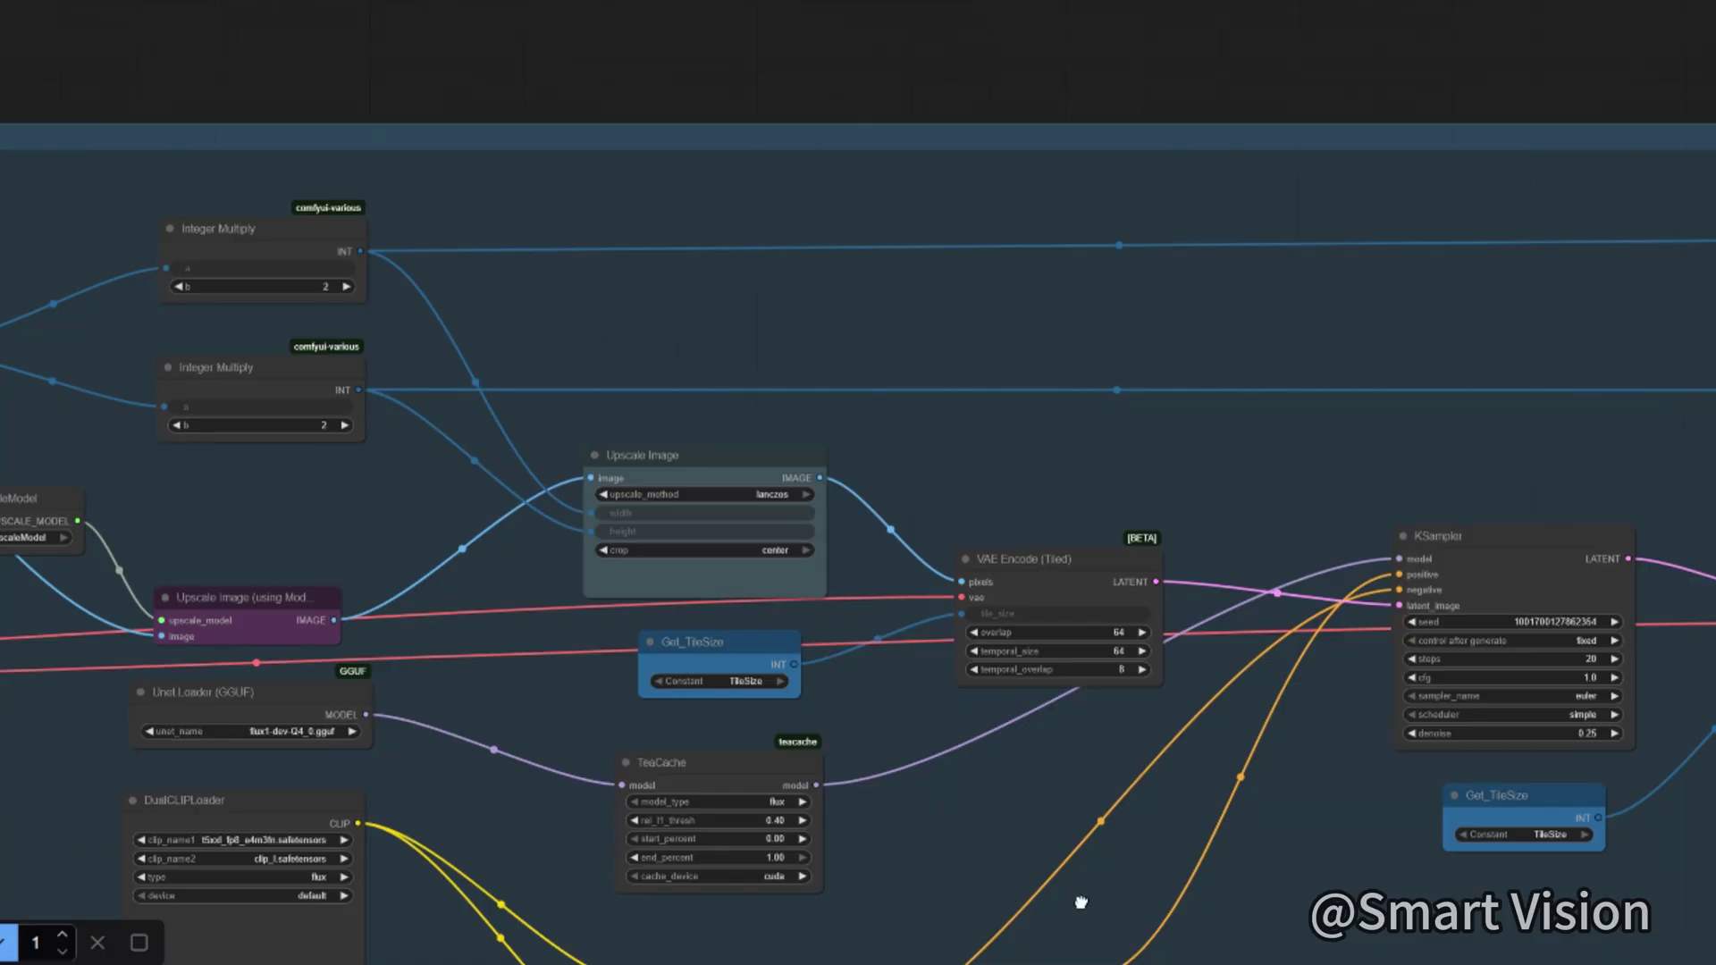
left_click_drag(1081, 903, 886, 885)
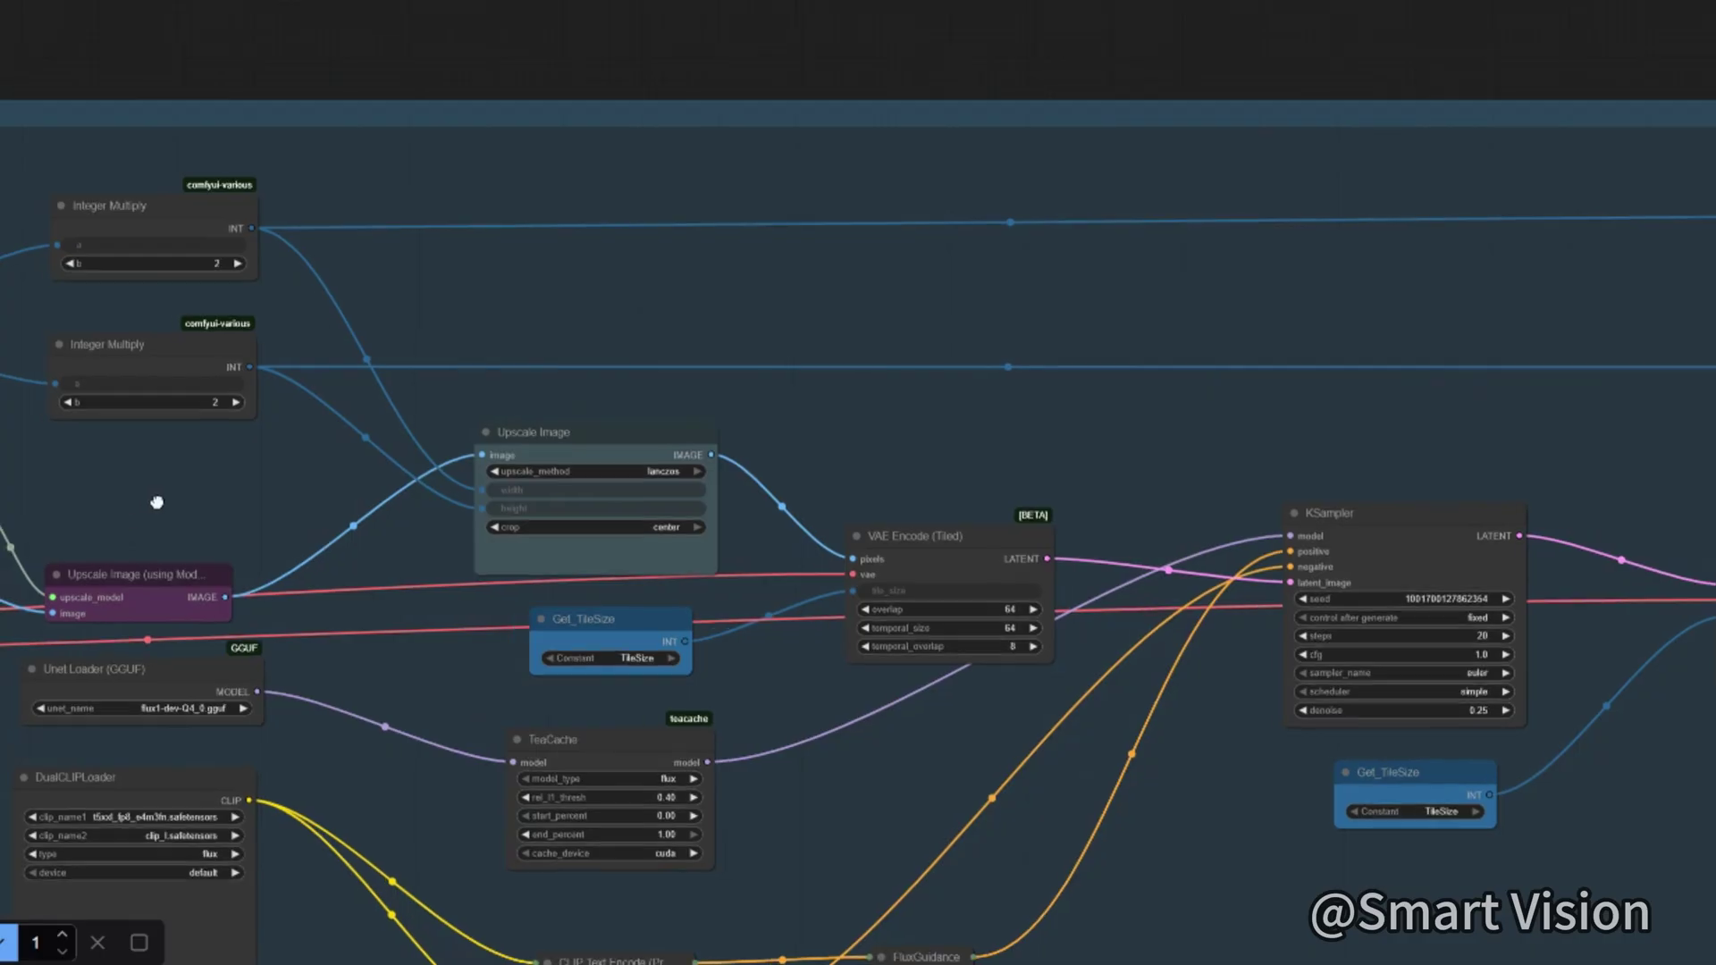
left_click_drag(186, 503, 234, 506)
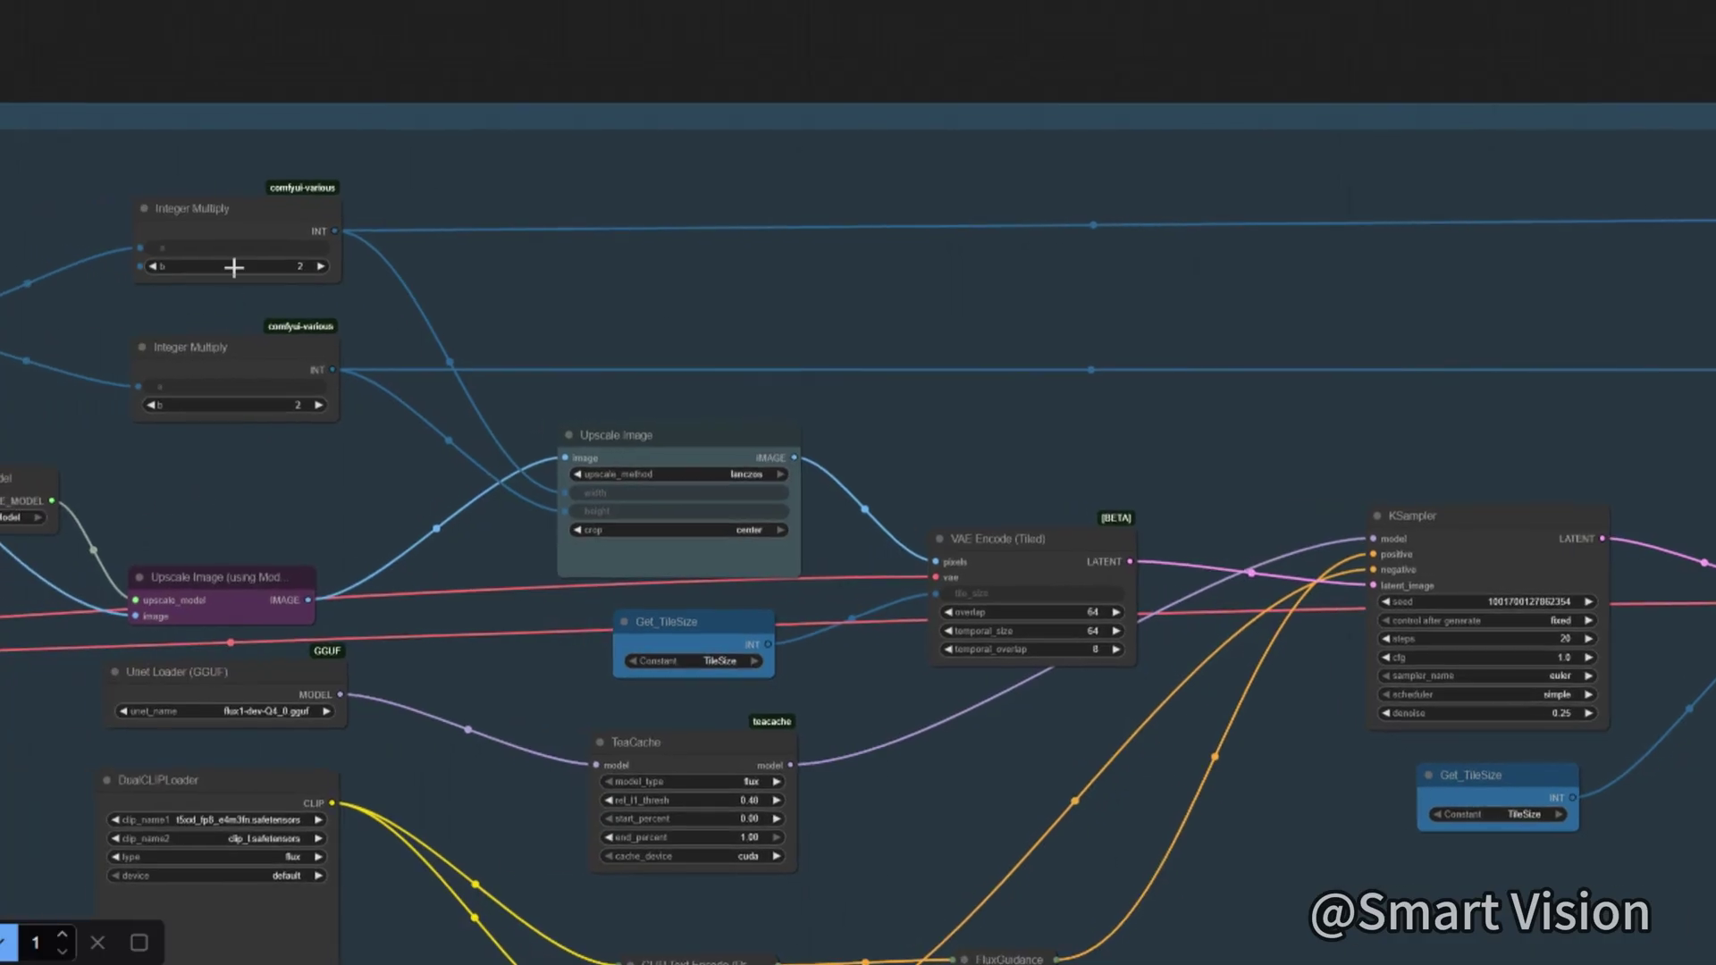
left_click(232, 572)
left_click(318, 447)
scroll(454, 460, "up", 2)
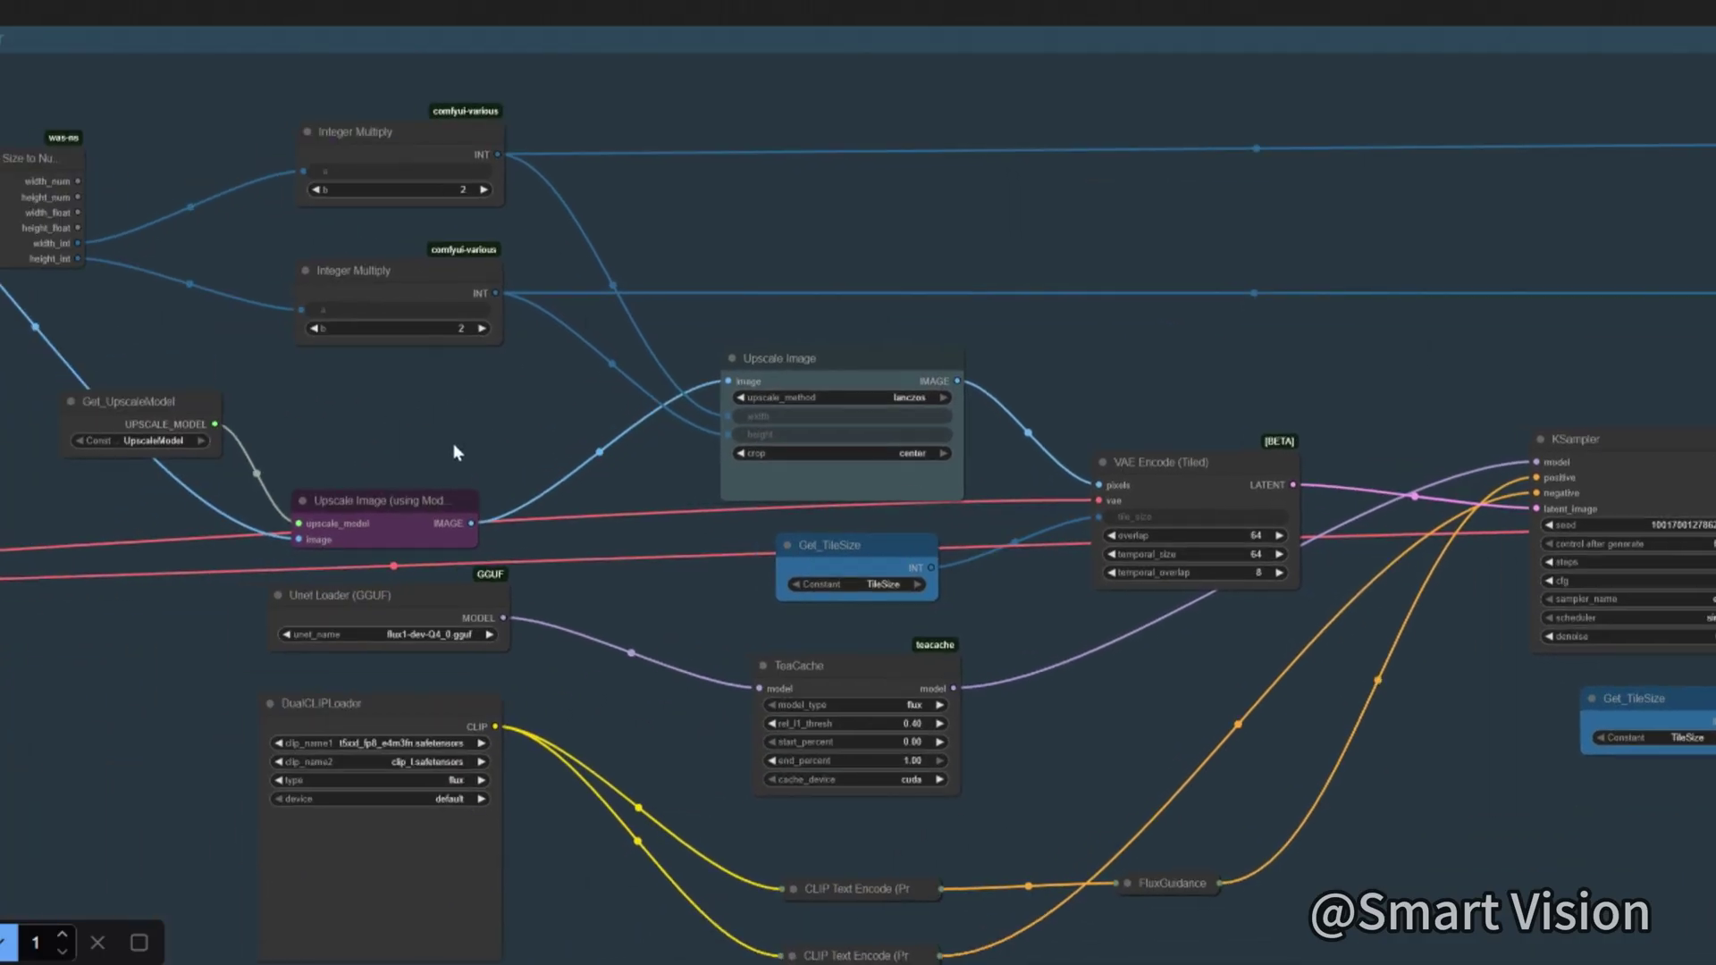
scroll(454, 459, "up", 5)
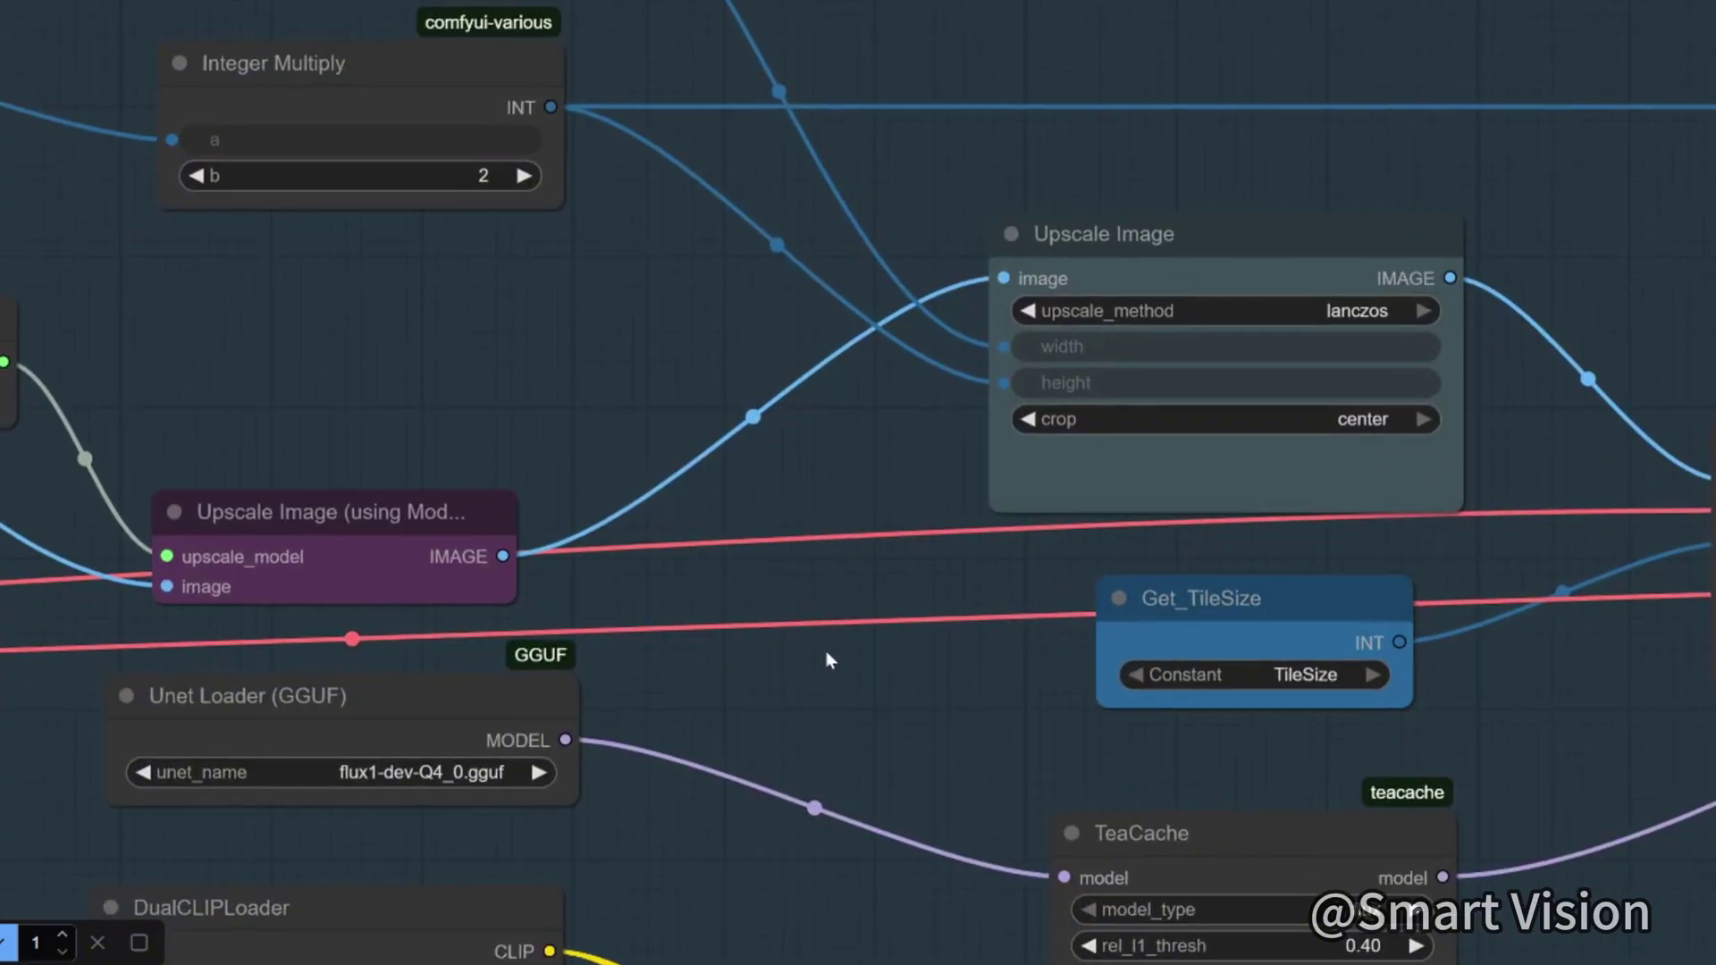
left_click_drag(823, 652, 577, 628)
left_click_drag(1501, 837, 1230, 712)
left_click(694, 713)
left_click(1471, 650)
left_click_drag(1539, 650, 1507, 680)
left_click_drag(146, 729, 1149, 649)
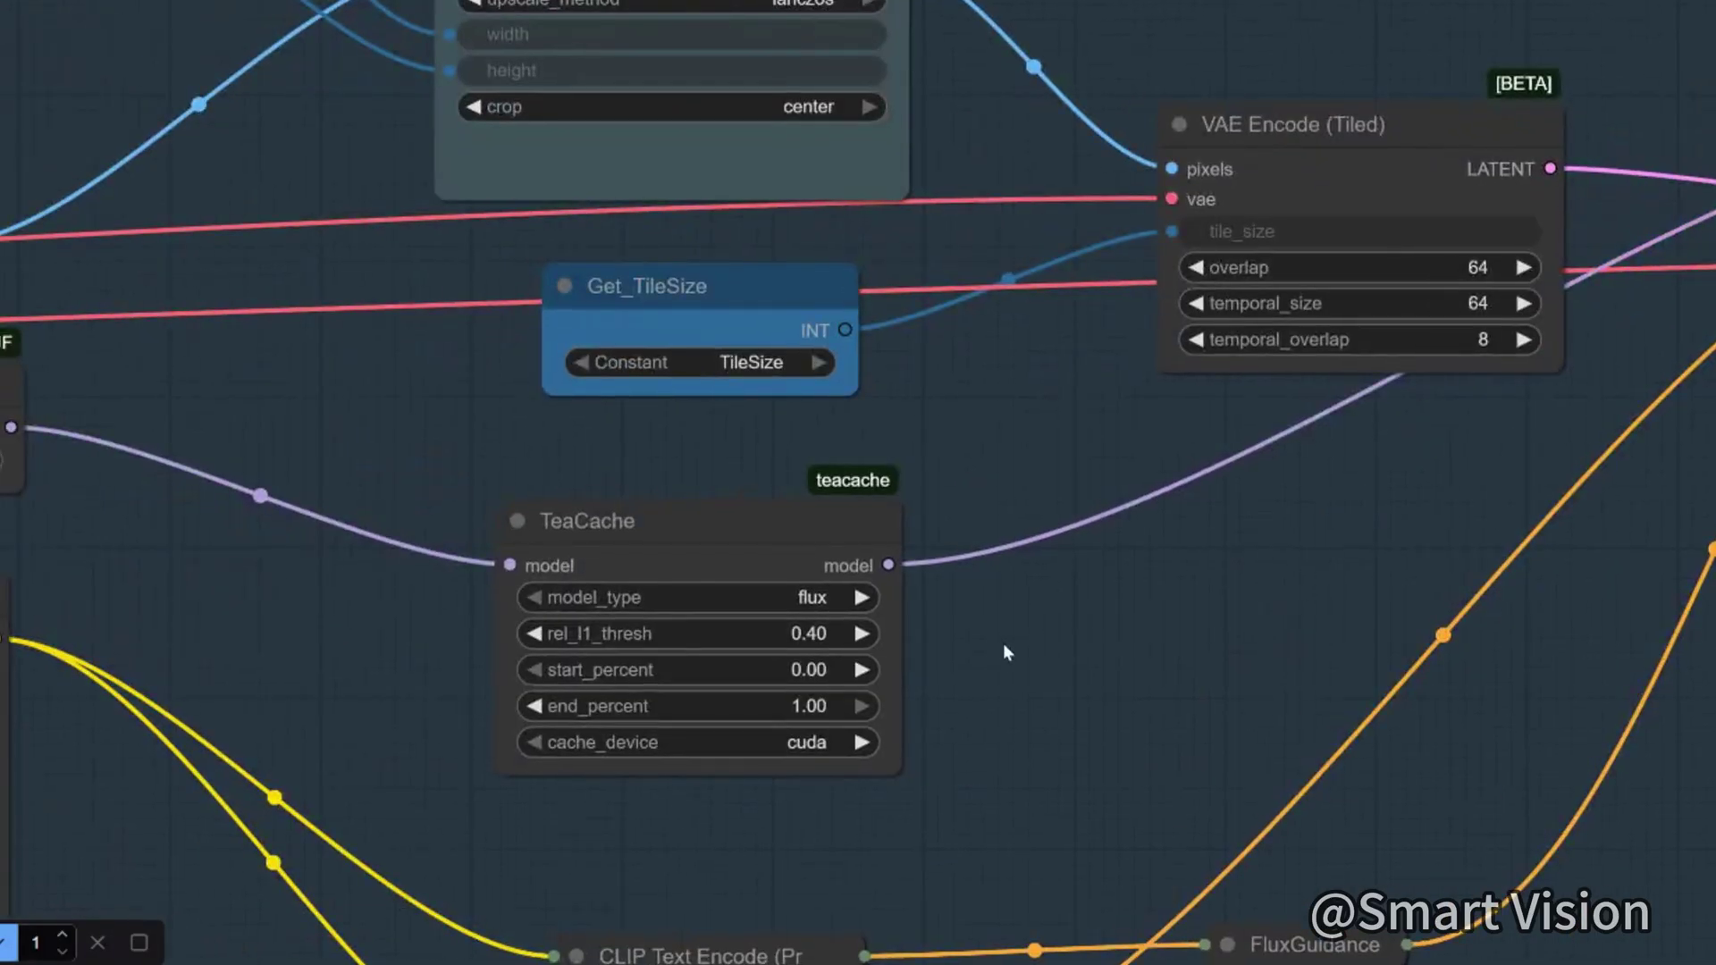
left_click_drag(335, 630, 517, 663)
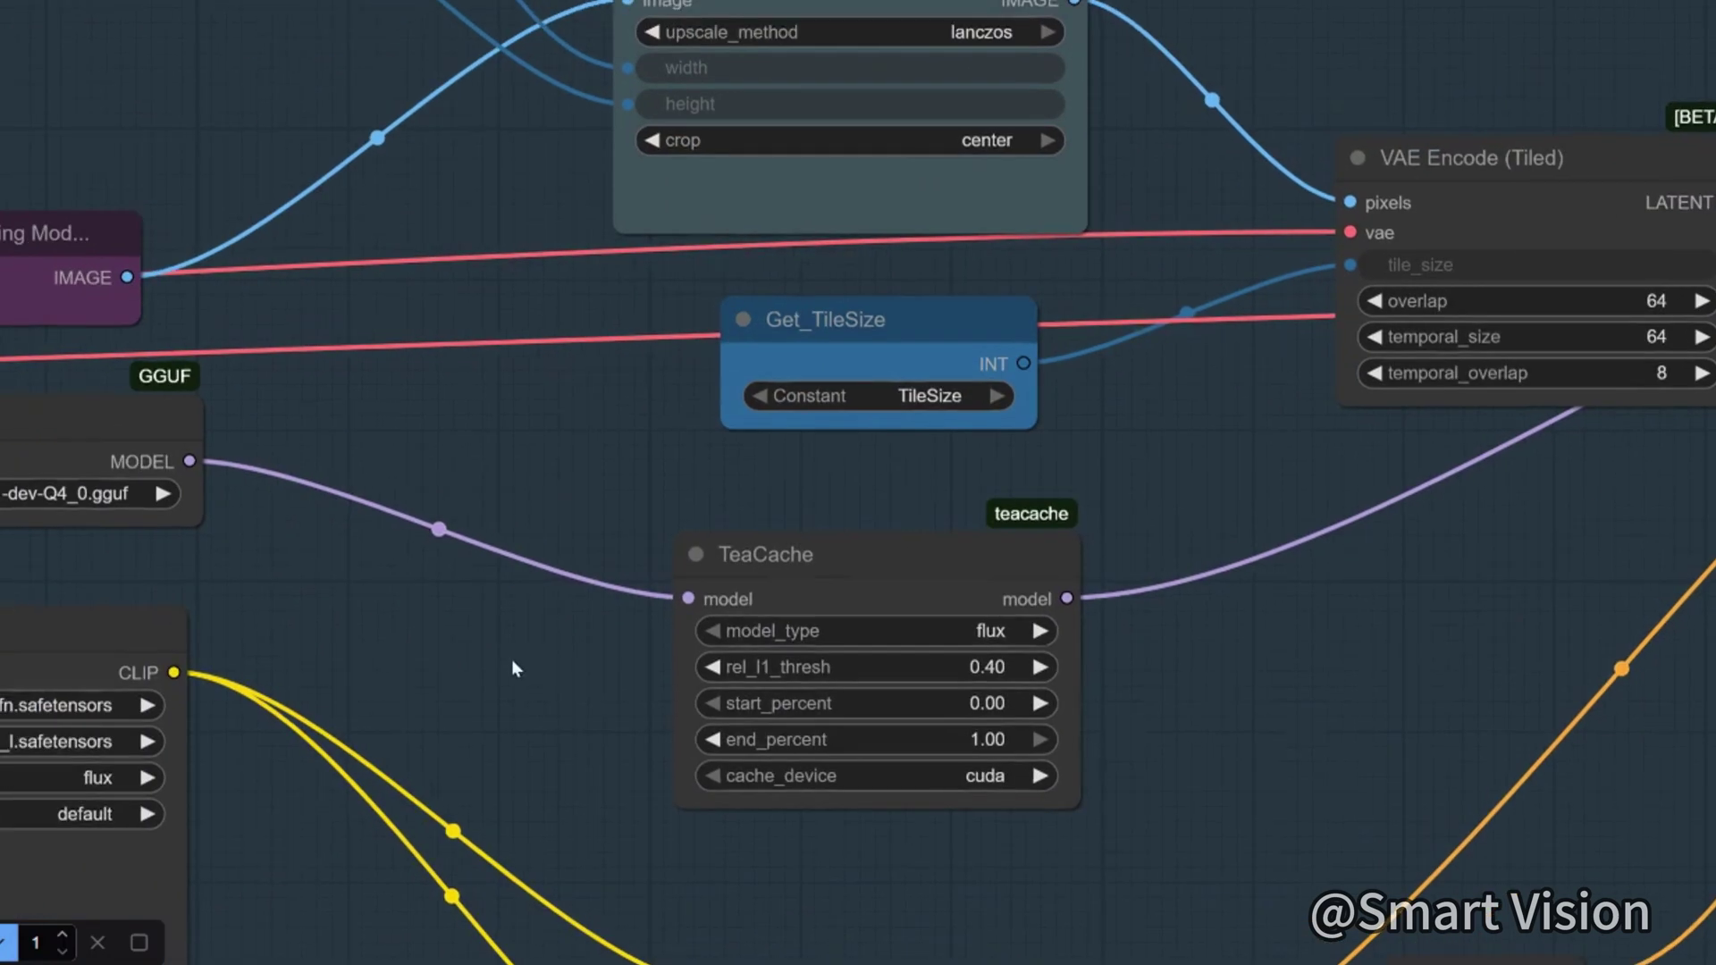
left_click_drag(1524, 674, 1042, 735)
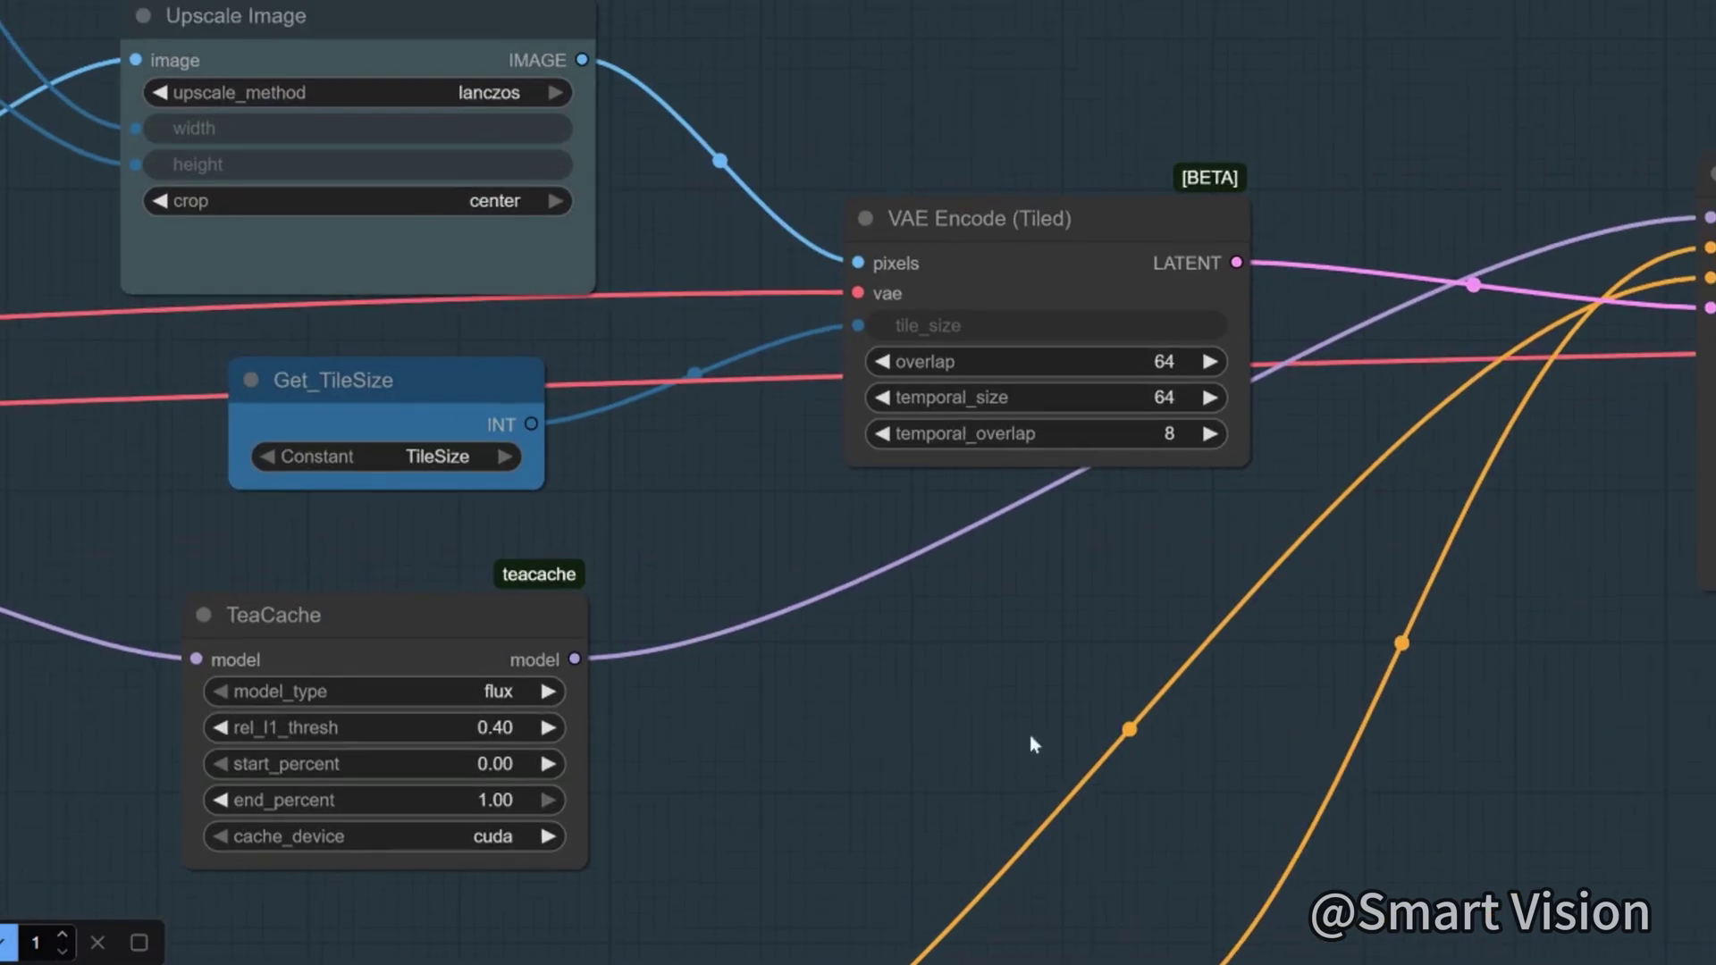
left_click_drag(1225, 716, 762, 716)
left_click_drag(1592, 715, 1341, 715)
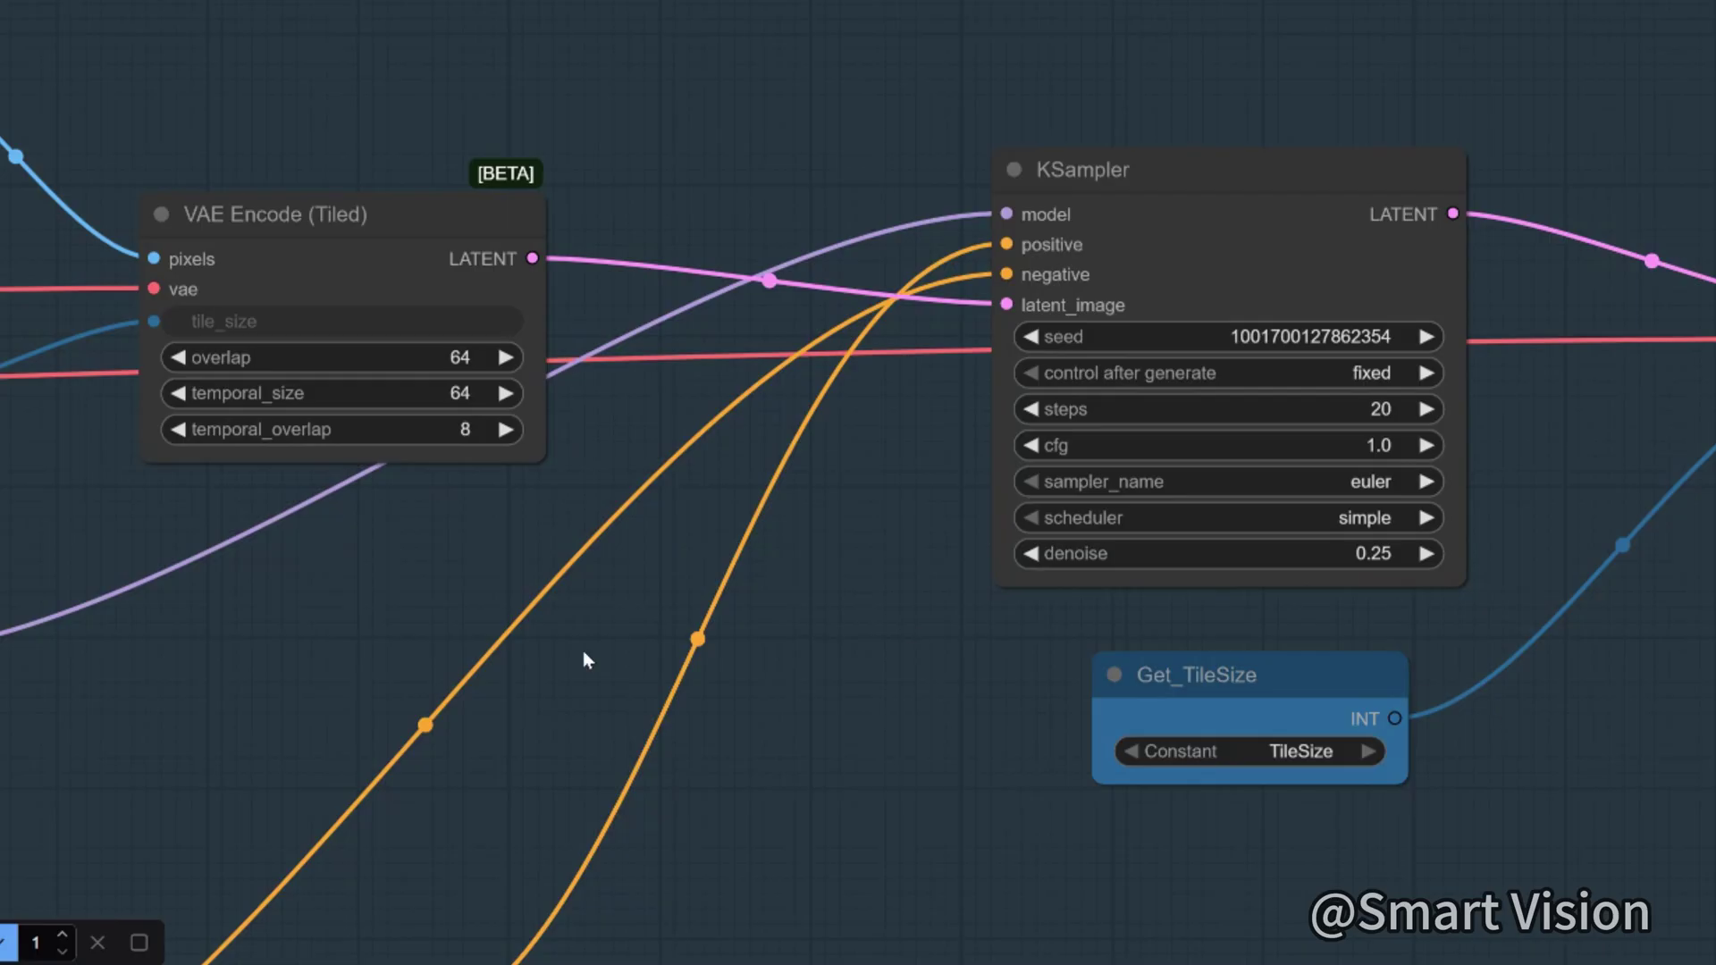
left_click_drag(540, 675, 1079, 465)
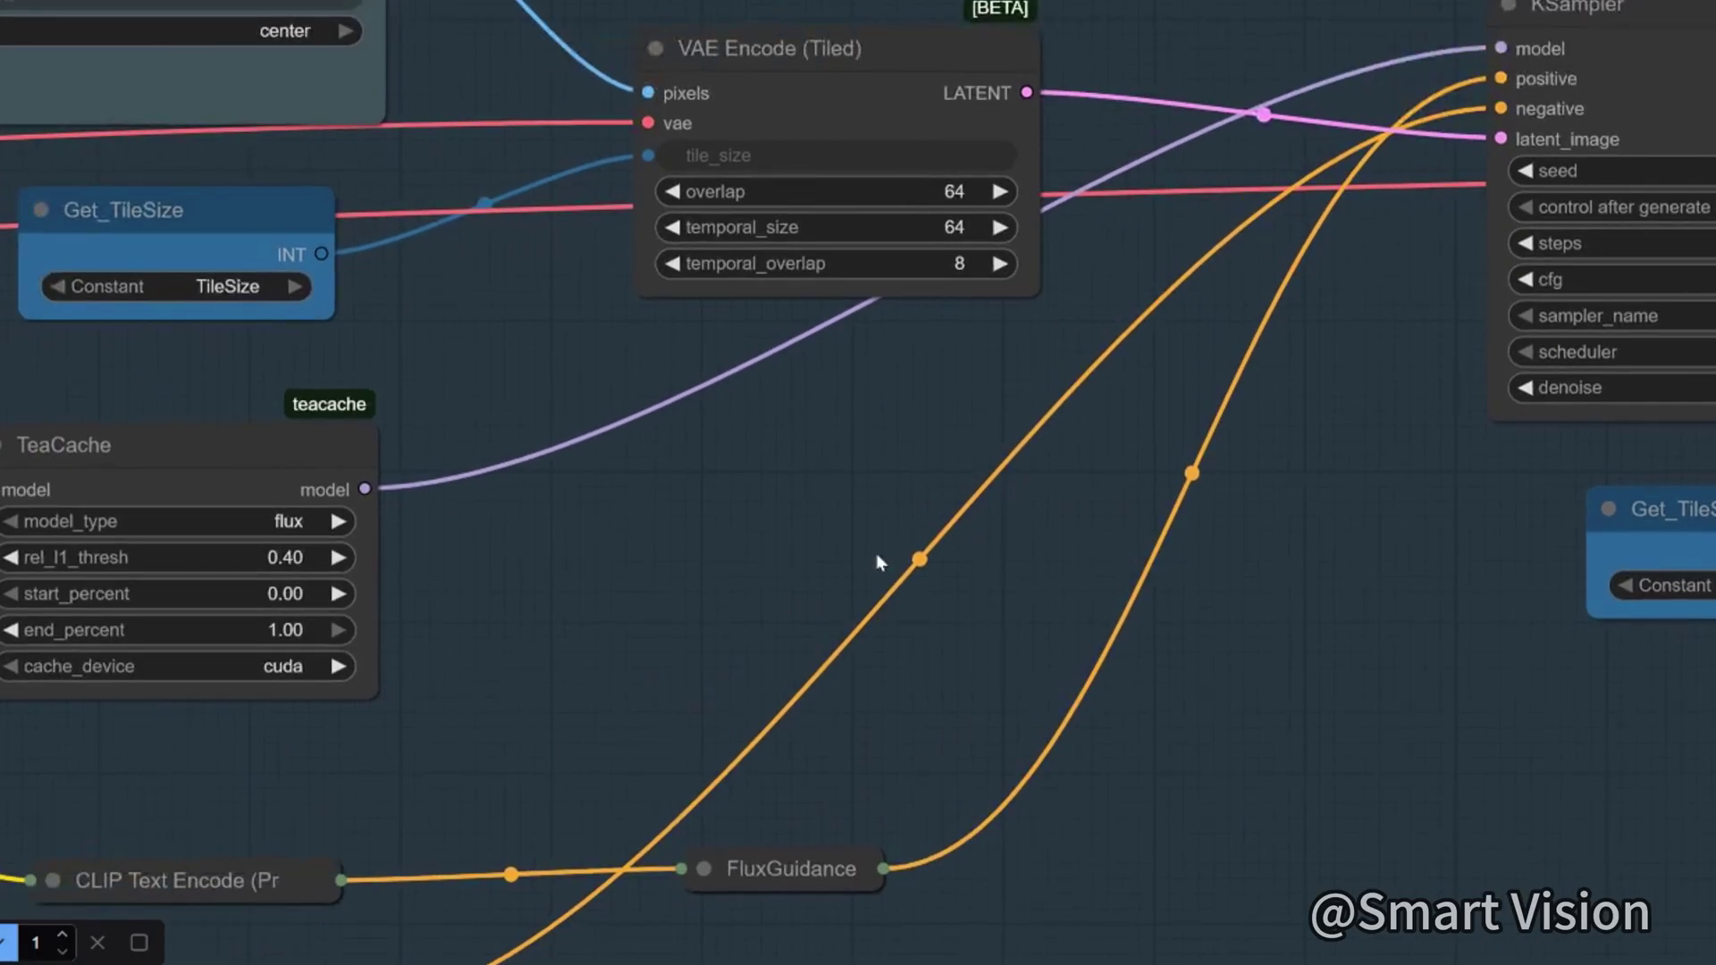
left_click_drag(887, 560, 826, 690)
left_click(768, 224)
left_click_drag(1079, 724, 275, 870)
left_click(1588, 402)
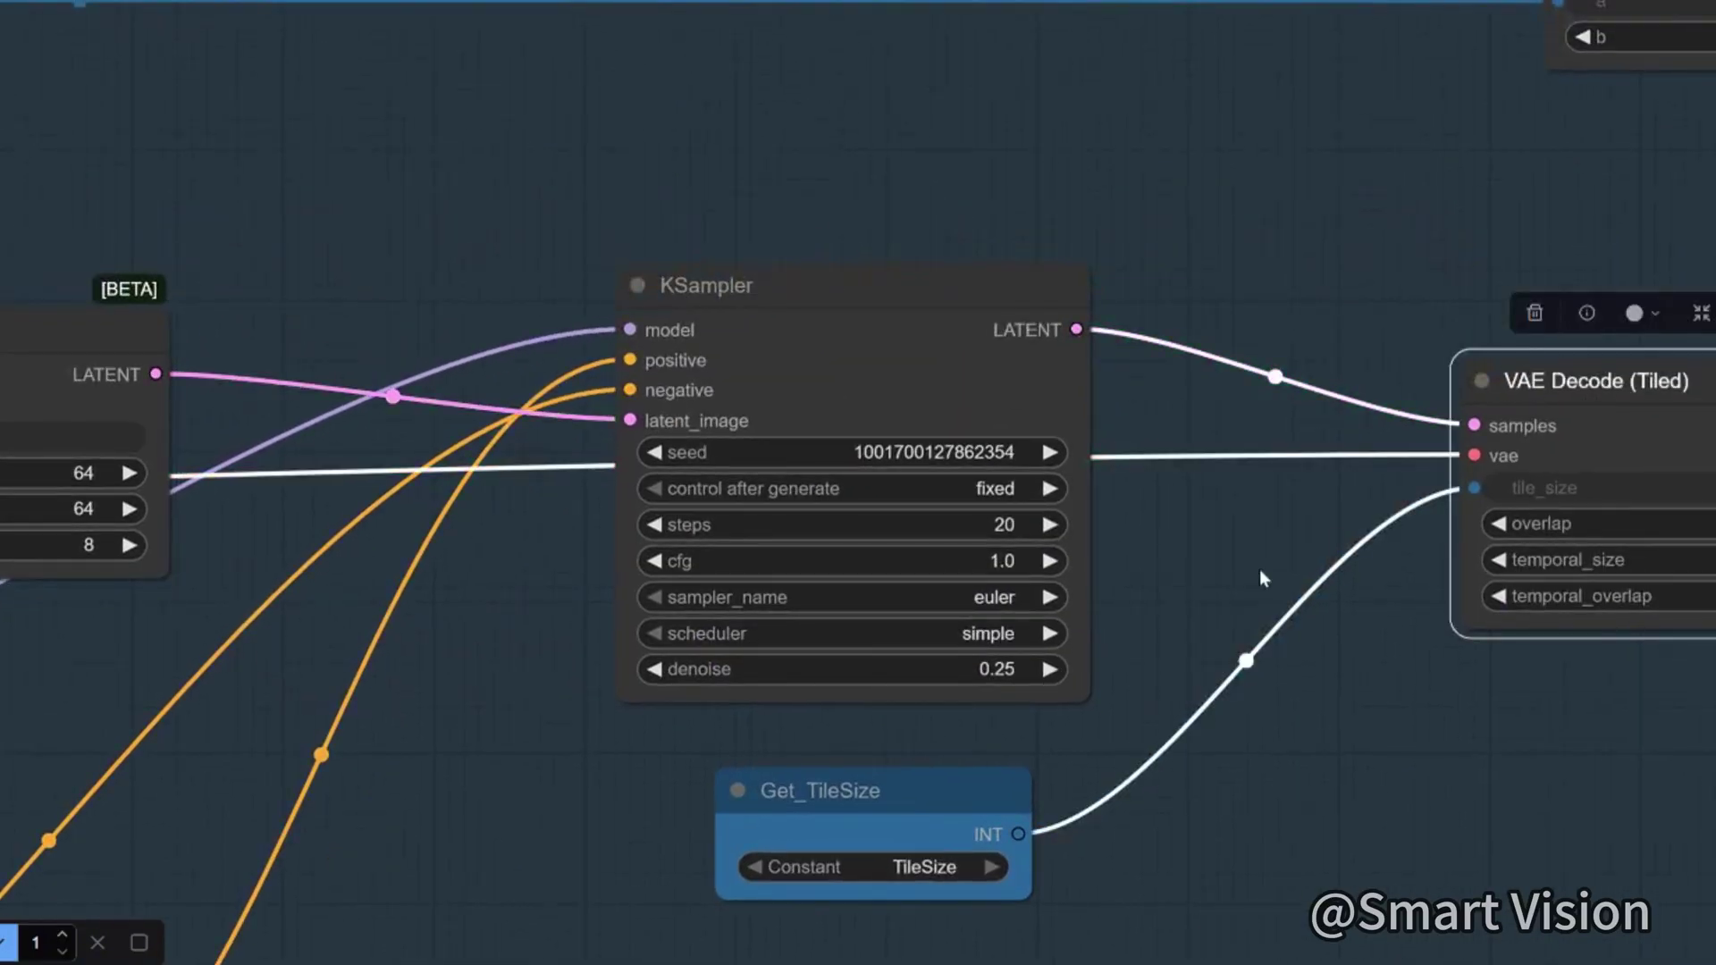
left_click(858, 295)
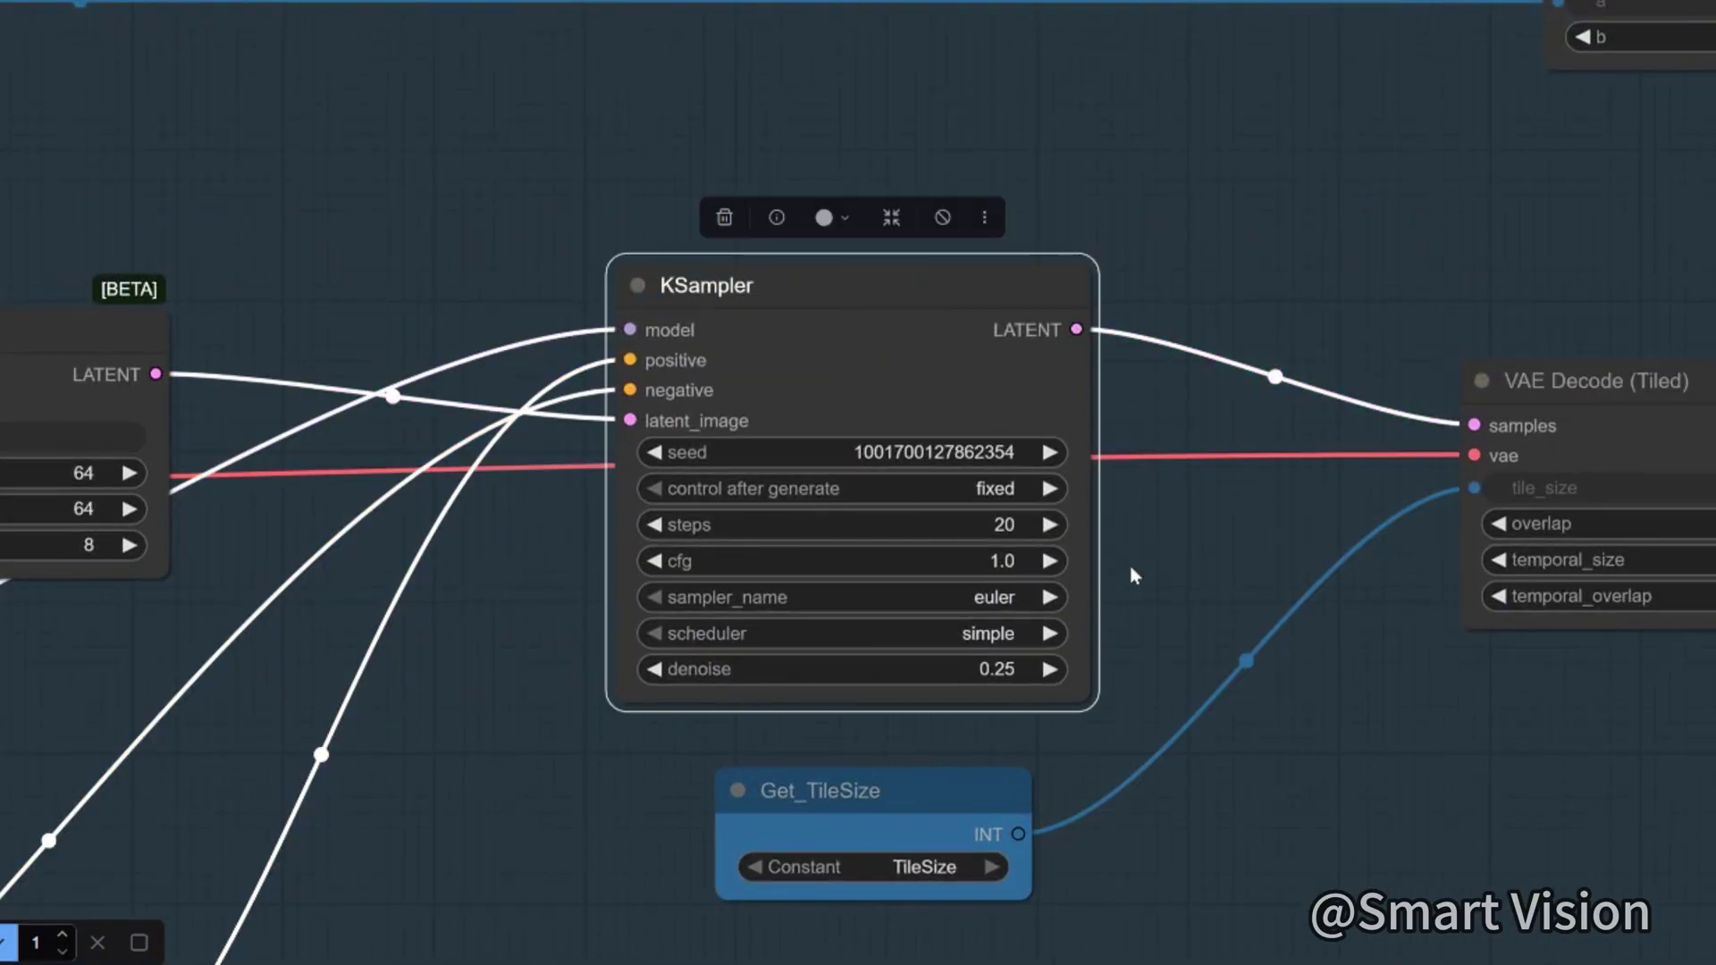
left_click(1251, 617)
scroll(1225, 629, "up", 1)
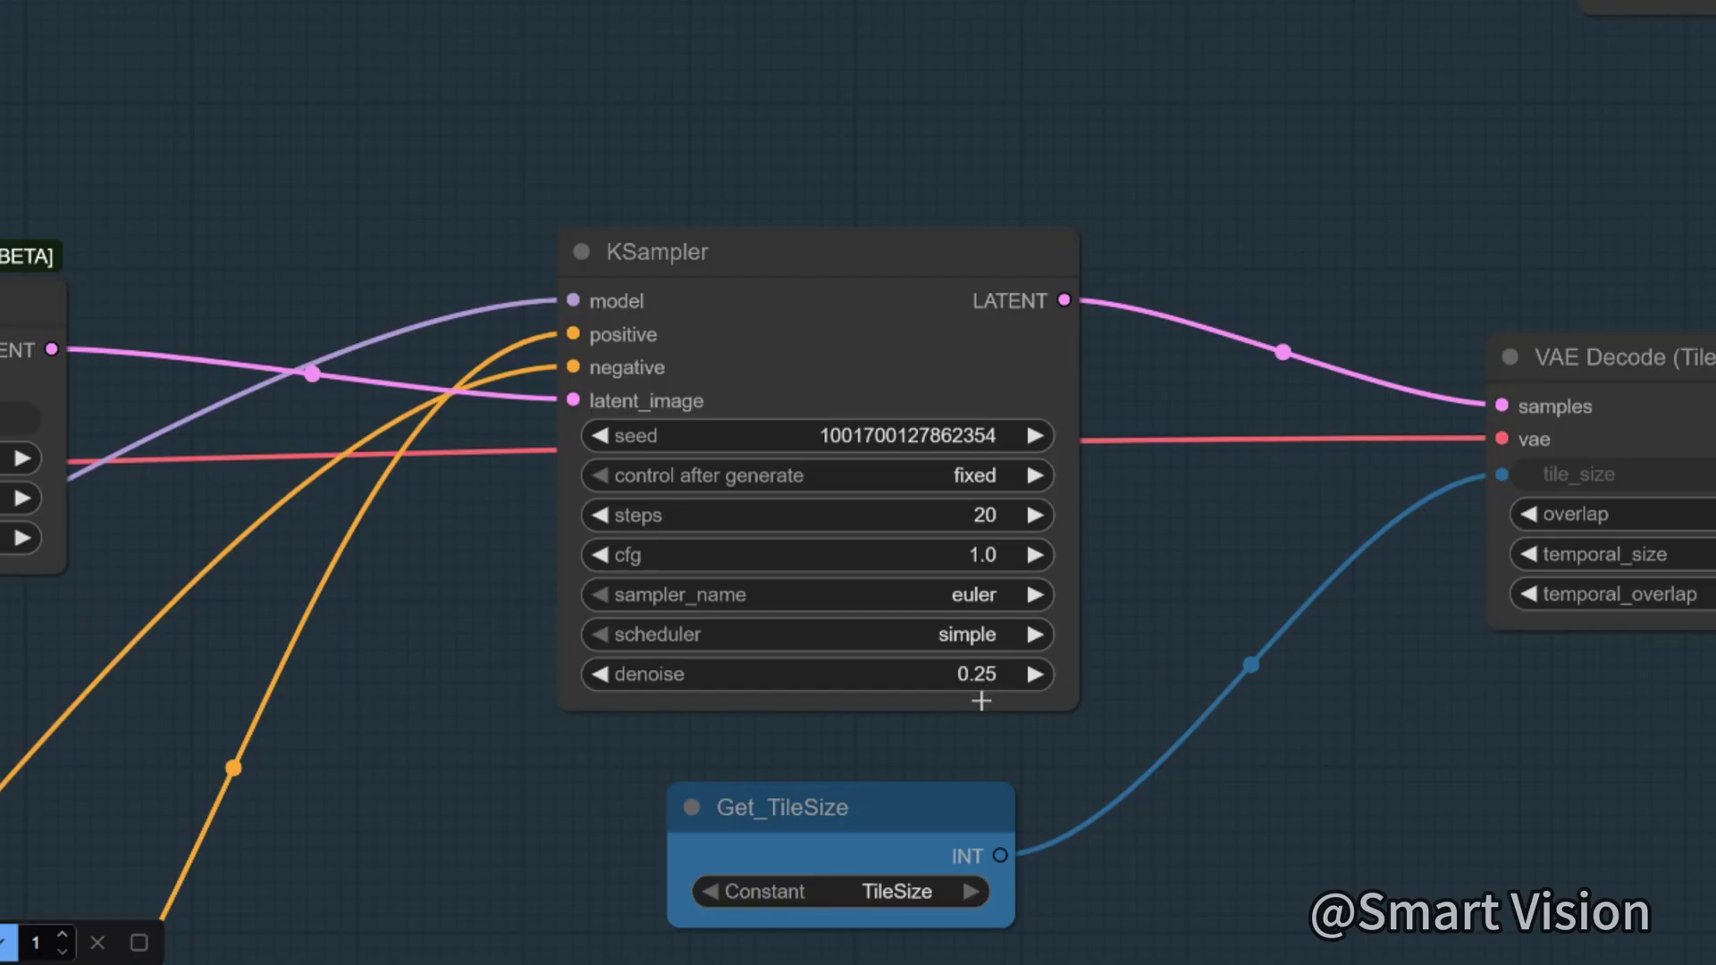
left_click_drag(1291, 733, 1100, 730)
left_click_drag(1141, 803, 1082, 821)
scroll(1082, 821, "down", 7)
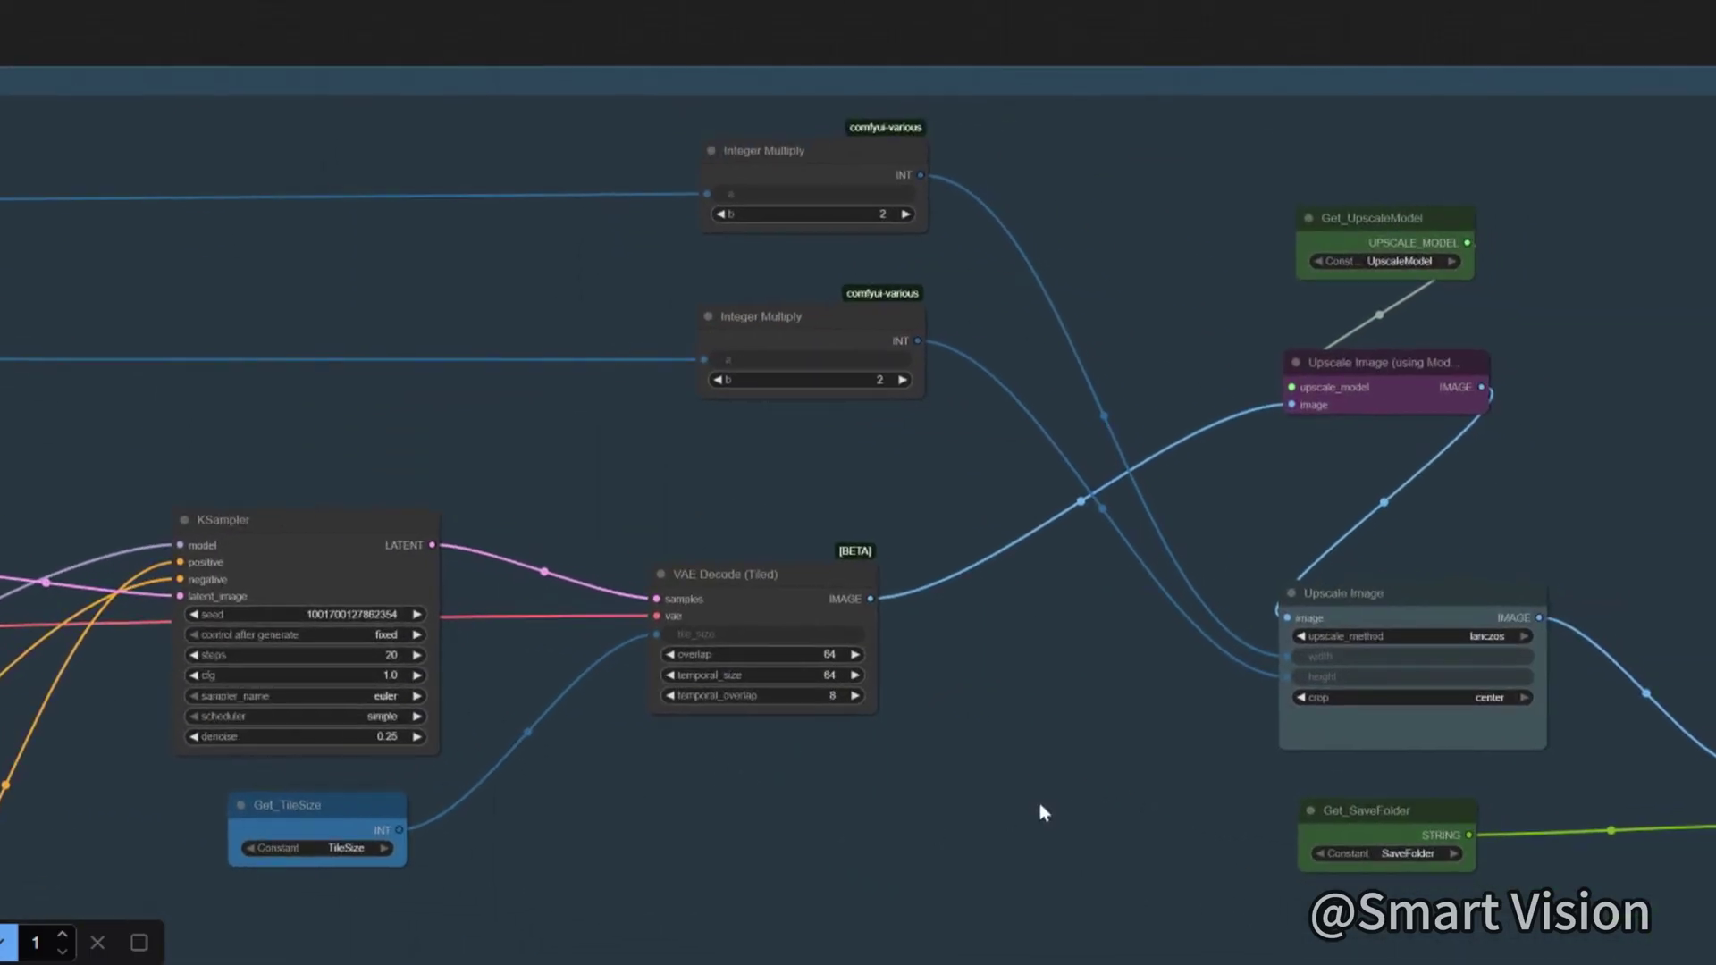
scroll(1090, 787, "up", 3)
scroll(950, 701, "up", 2)
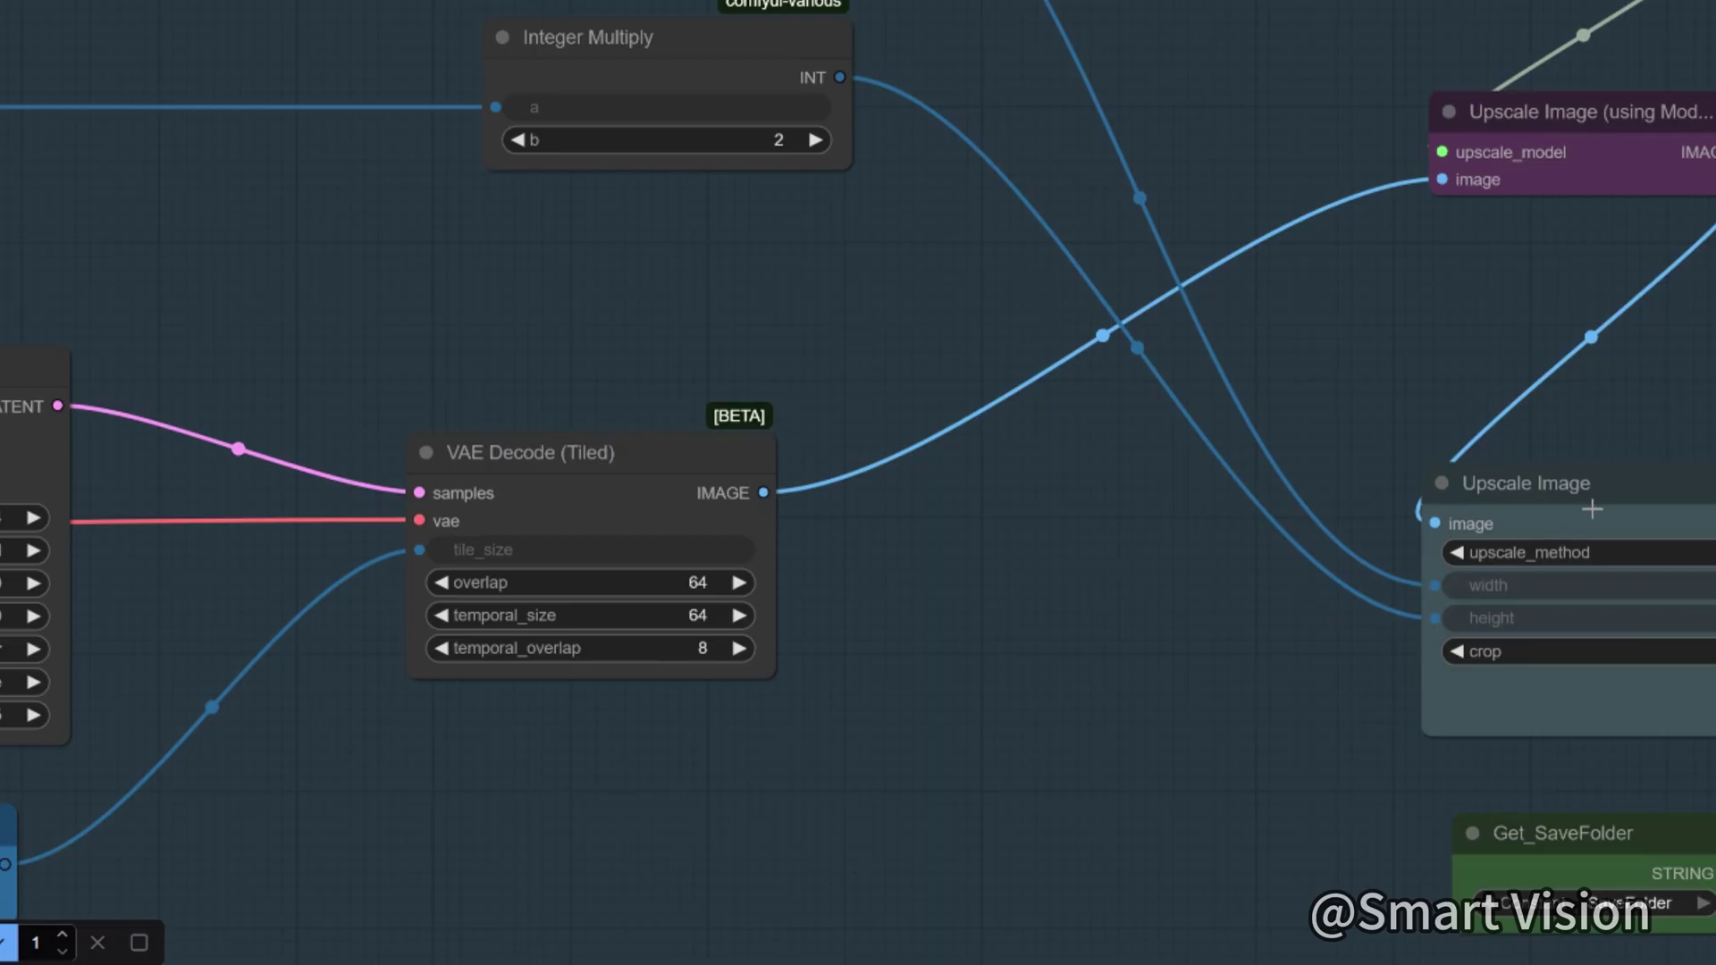
left_click(1593, 509)
left_click_drag(1073, 881, 671, 847)
scroll(672, 847, "down", 2)
left_click_drag(472, 854, 876, 808)
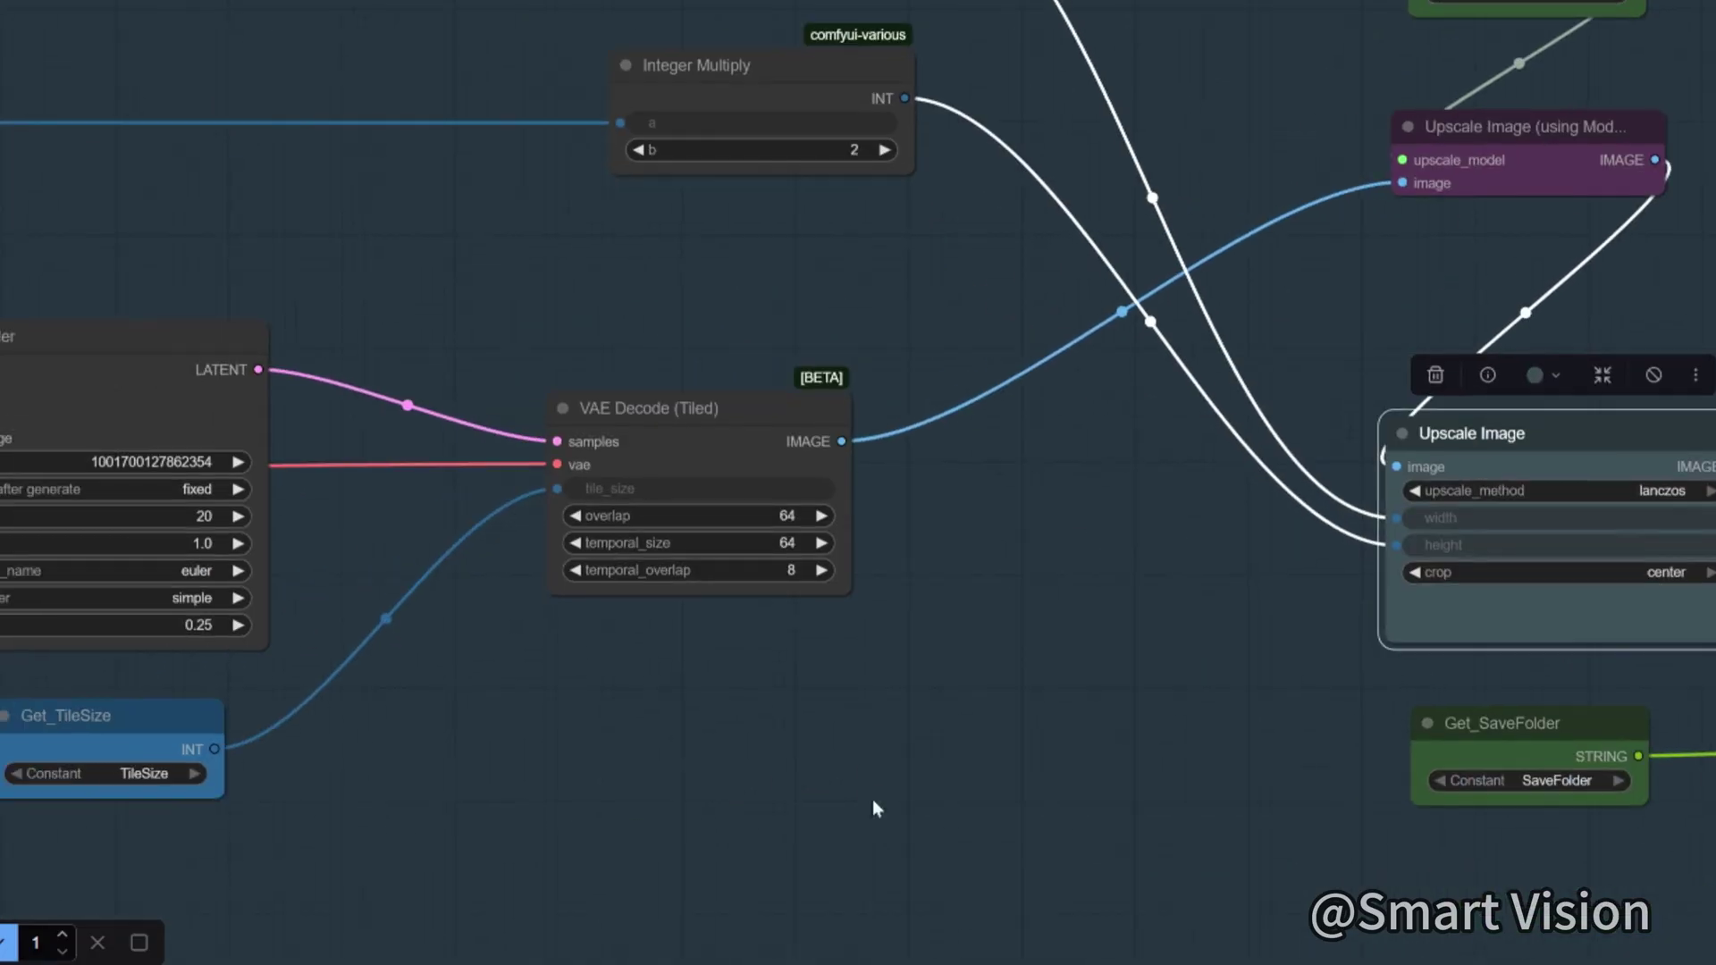
scroll(583, 925, "down", 4)
scroll(882, 829, "down", 4)
scroll(881, 829, "left", 6)
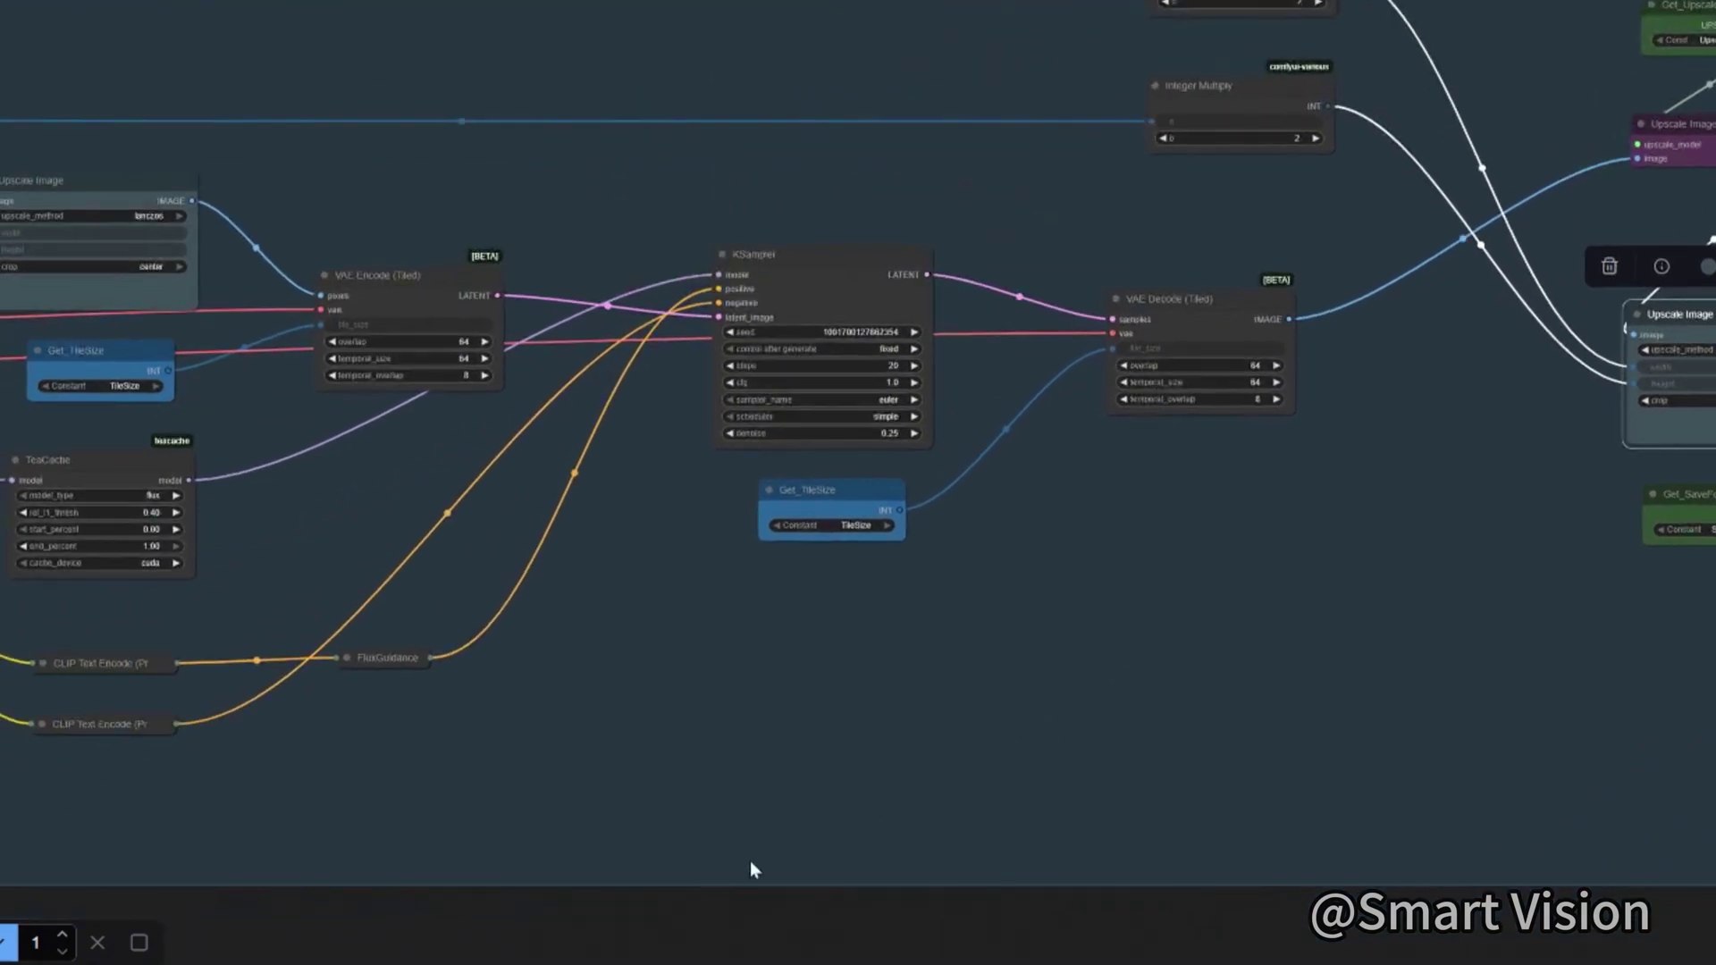
scroll(762, 791, "up", 3)
scroll(762, 791, "left", 4)
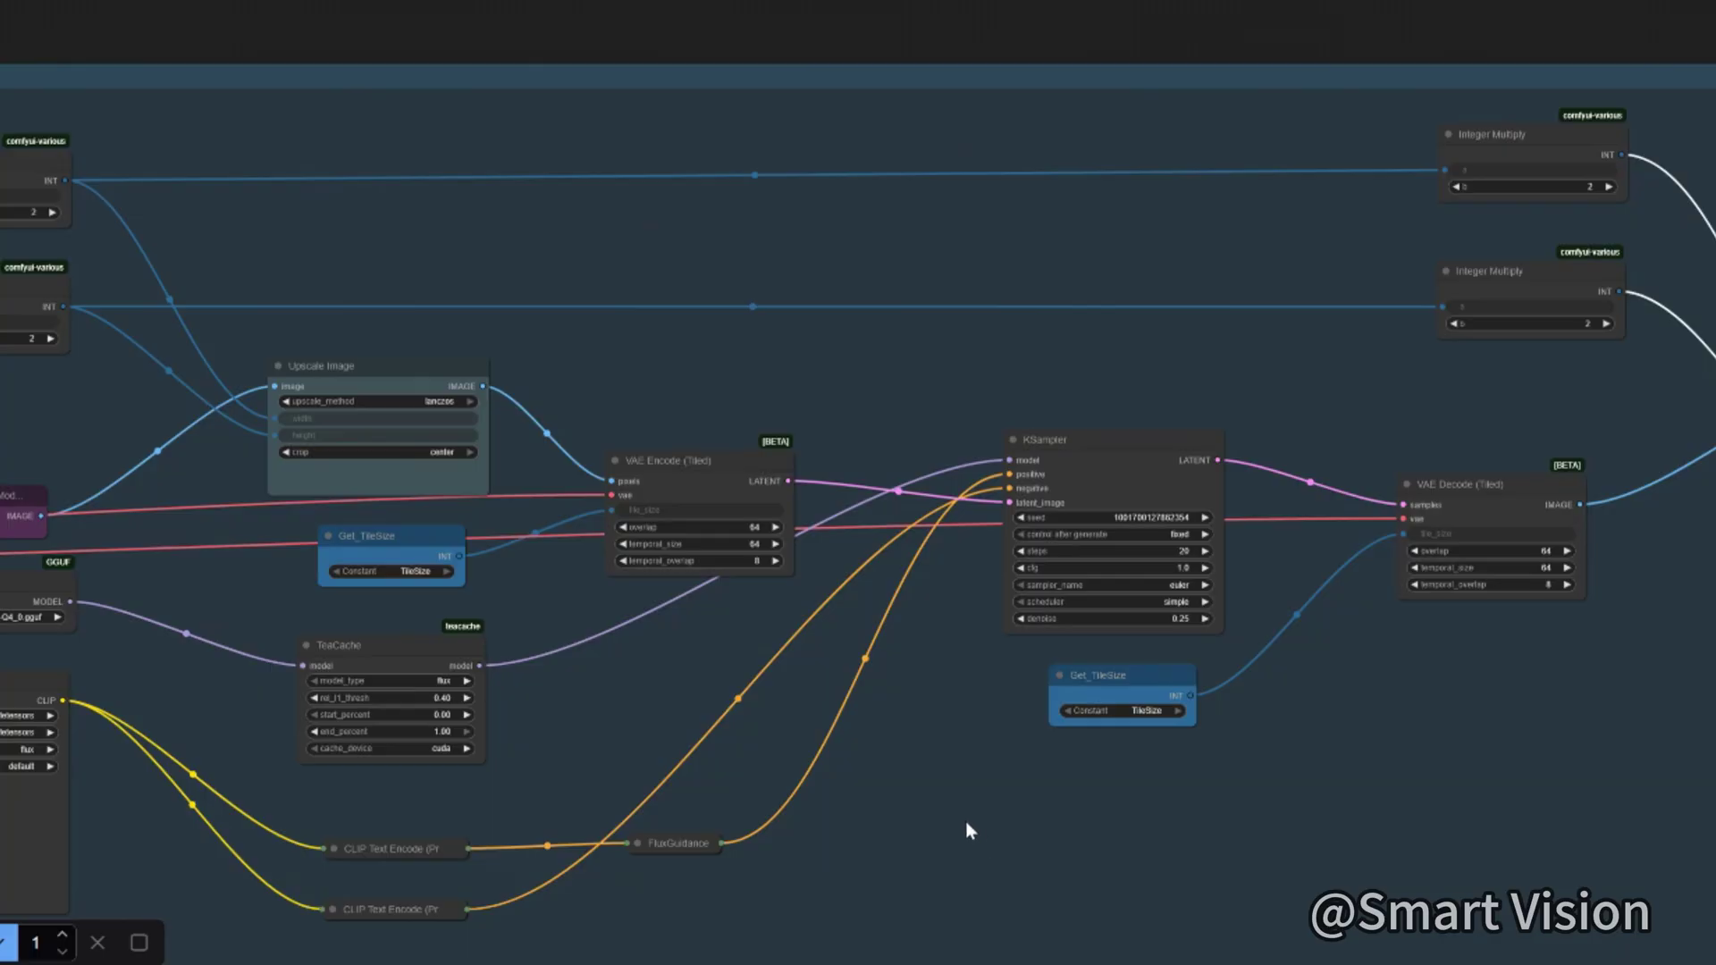
scroll(537, 912, "down", 4)
scroll(537, 912, "left", 8)
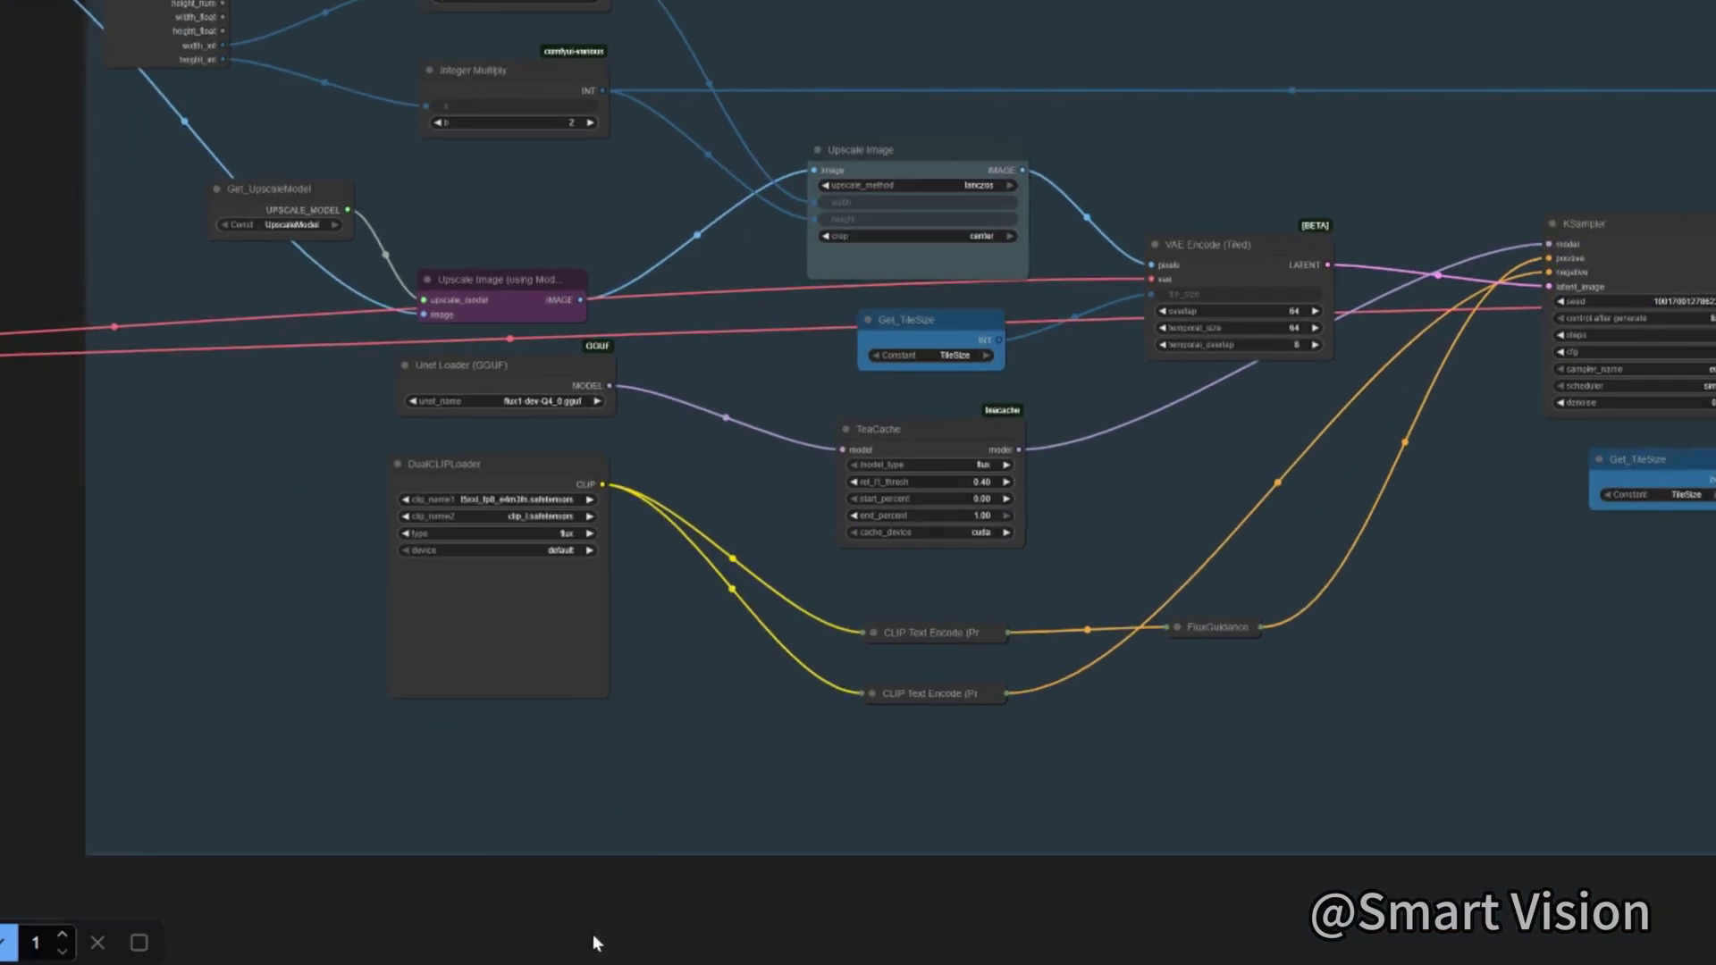
scroll(709, 911, "up", 3)
scroll(710, 911, "right", 2)
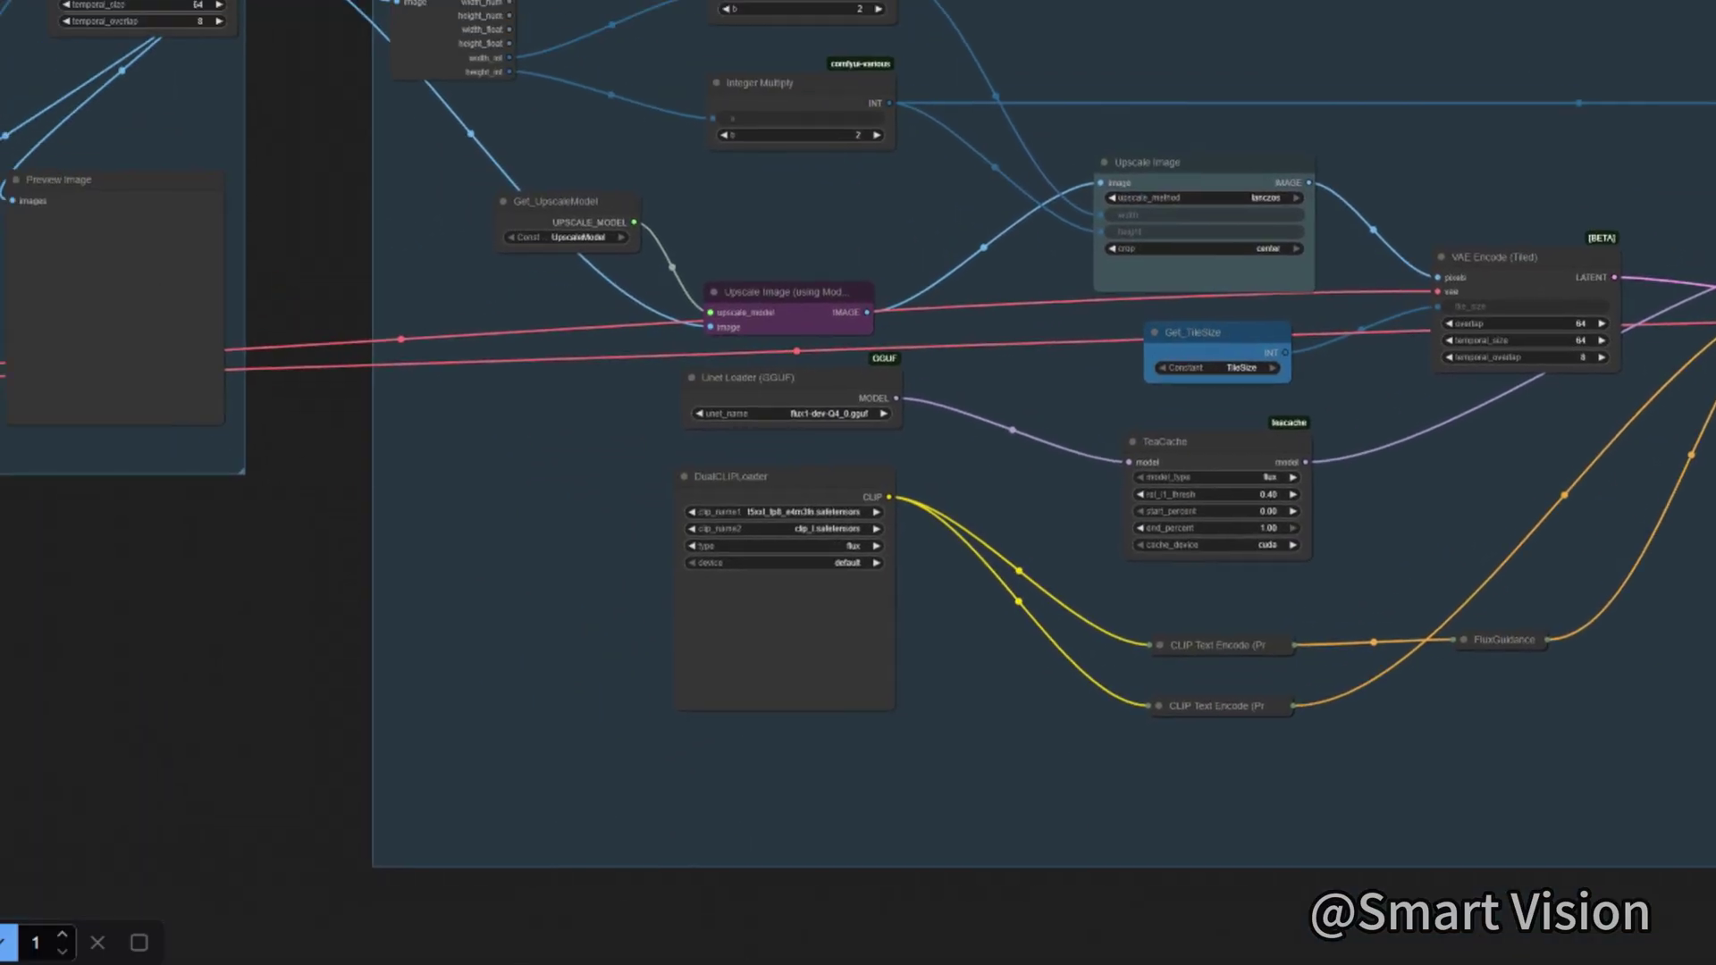
scroll(1028, 874, "right", 5)
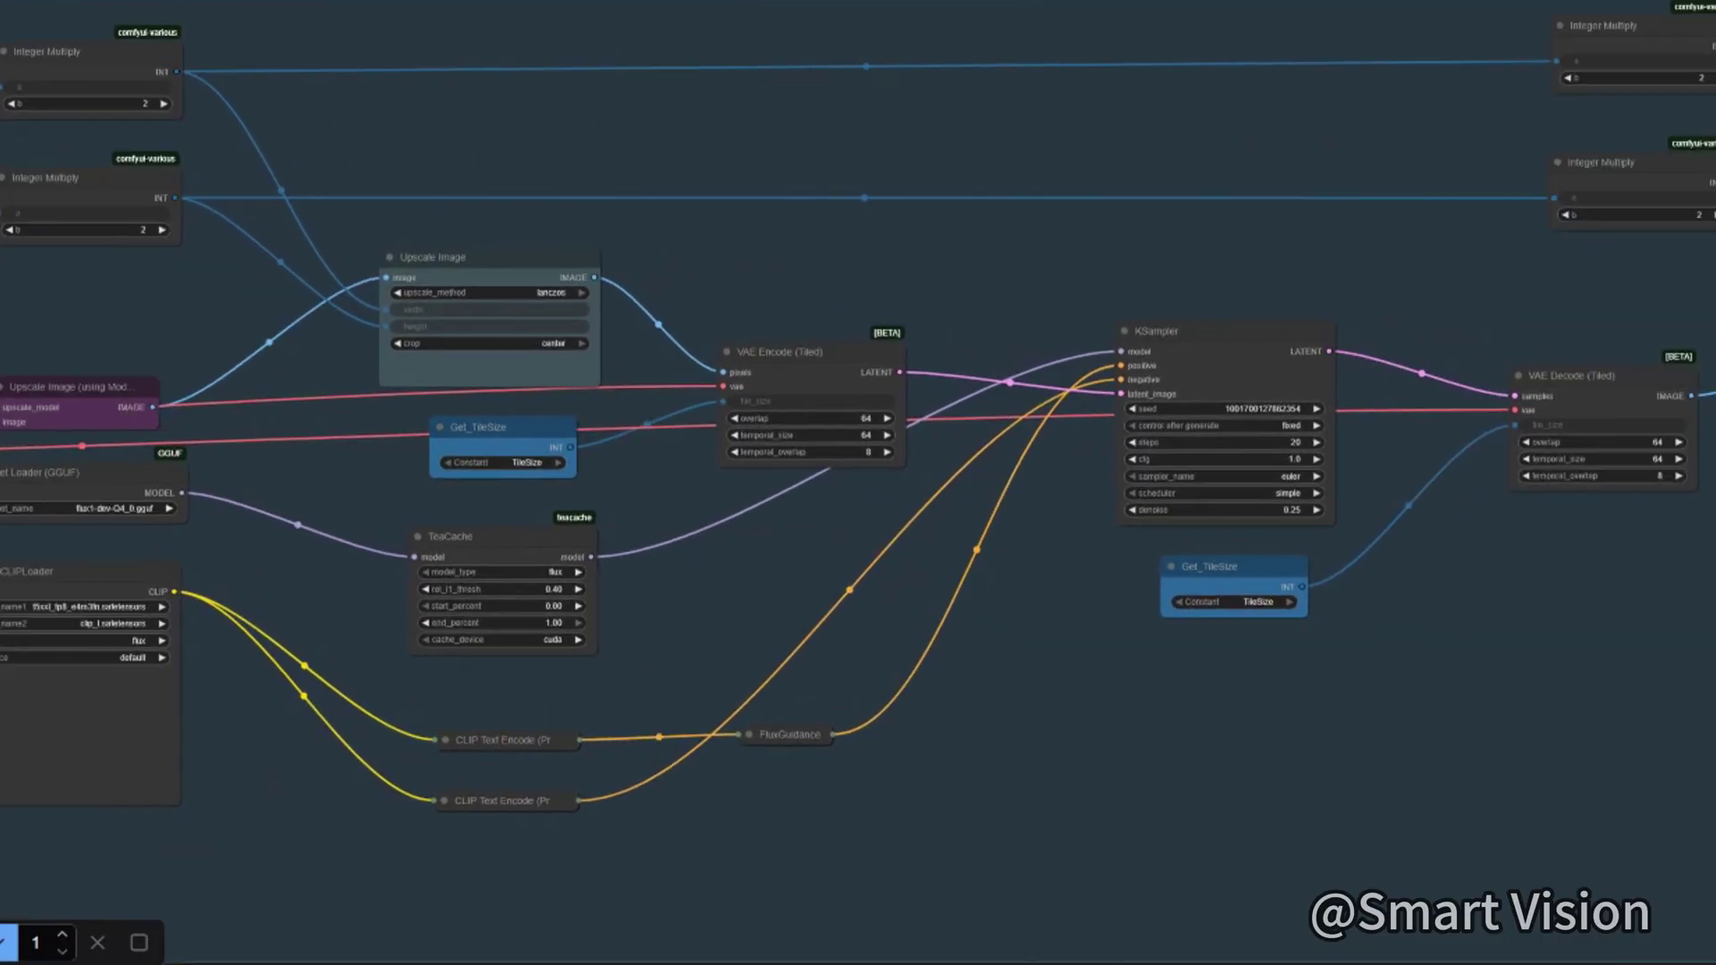
scroll(1028, 874, "down", 4)
scroll(1028, 874, "left", 12)
scroll(977, 679, "down", 10)
scroll(977, 678, "left", 8)
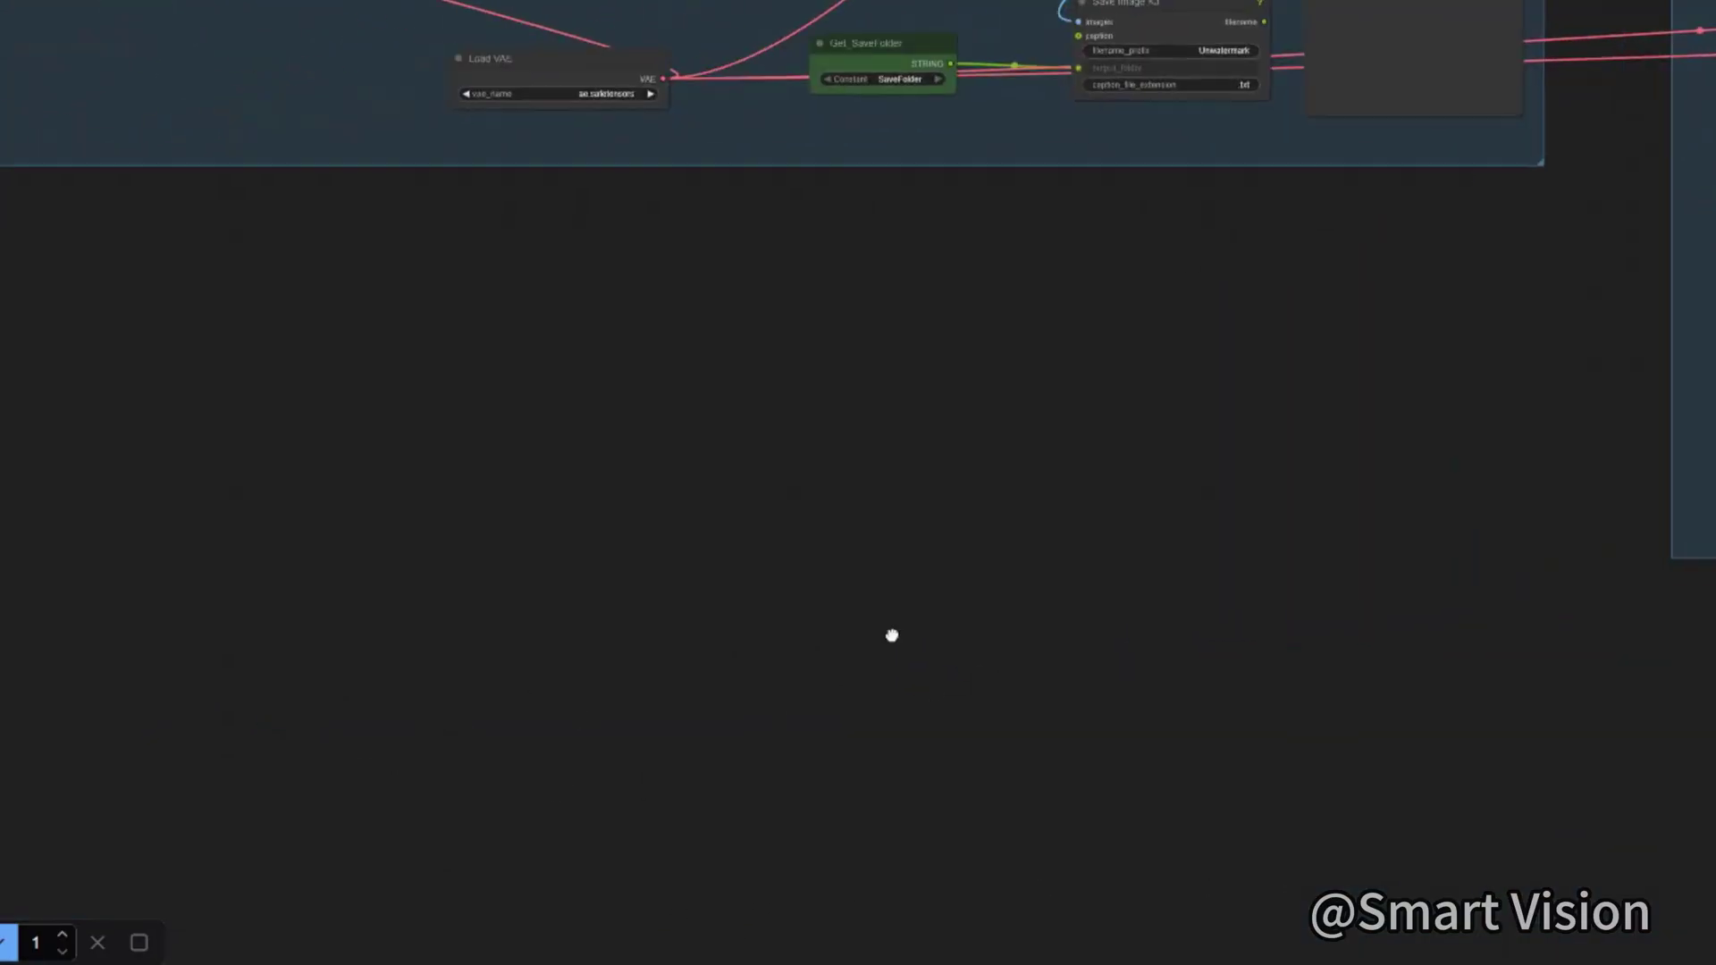
scroll(769, 832, "down", 5)
scroll(769, 833, "left", 10)
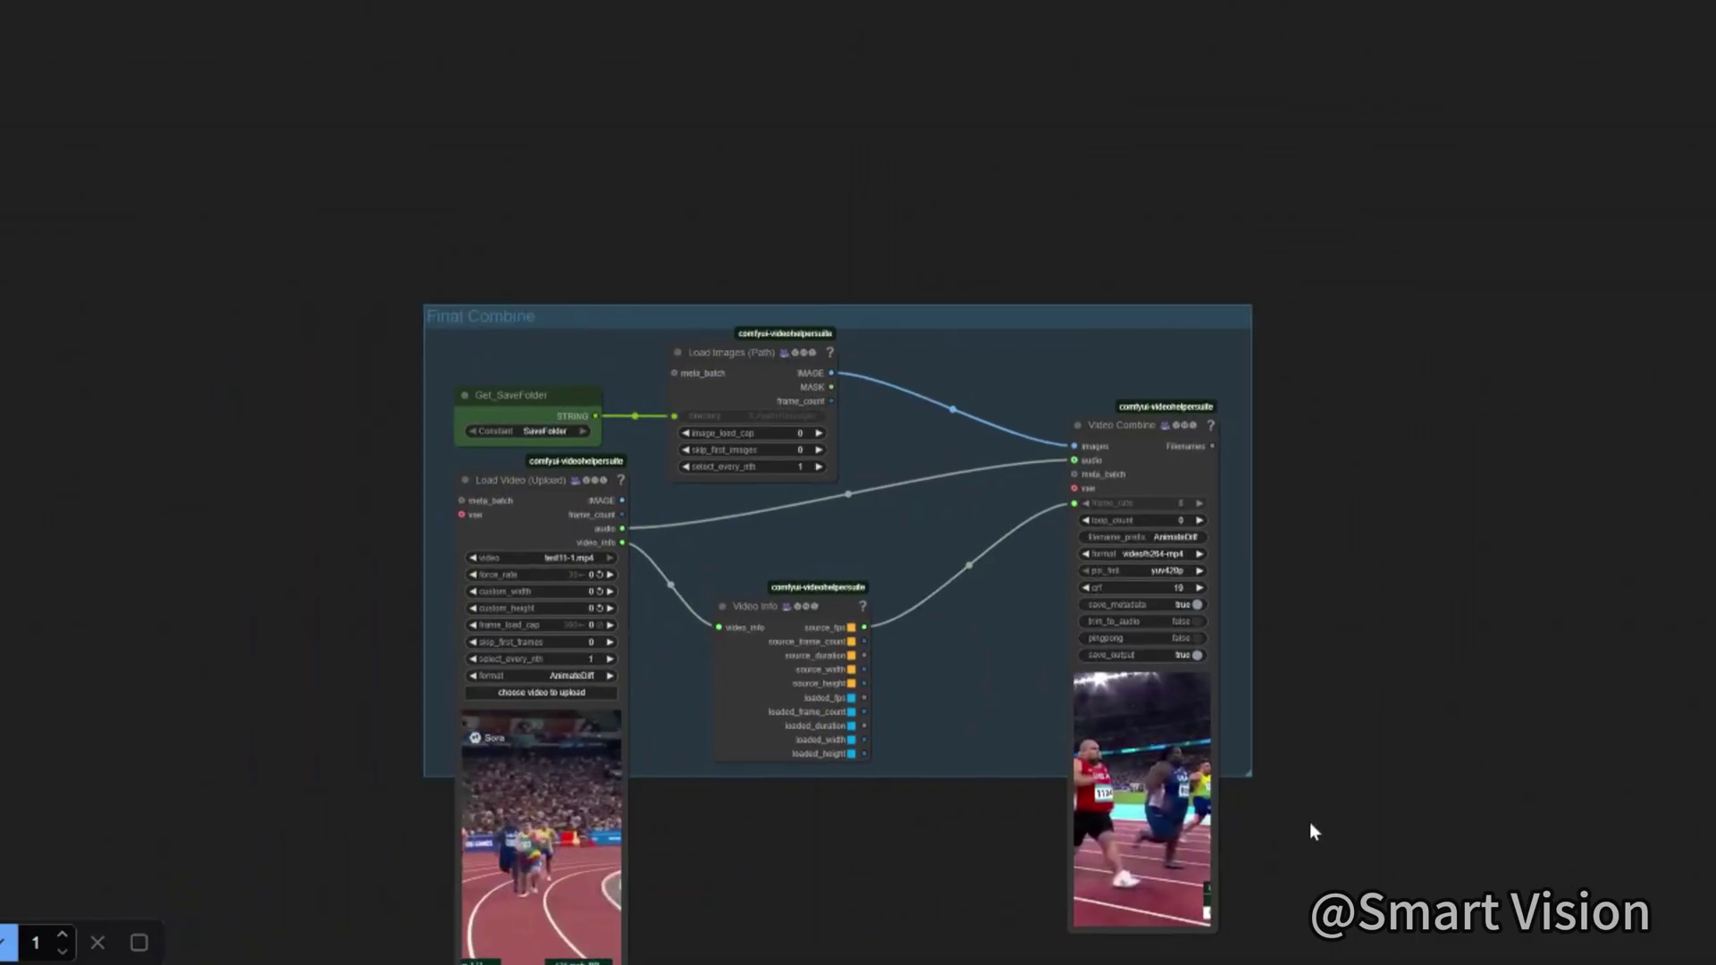
scroll(835, 886, "up", 5)
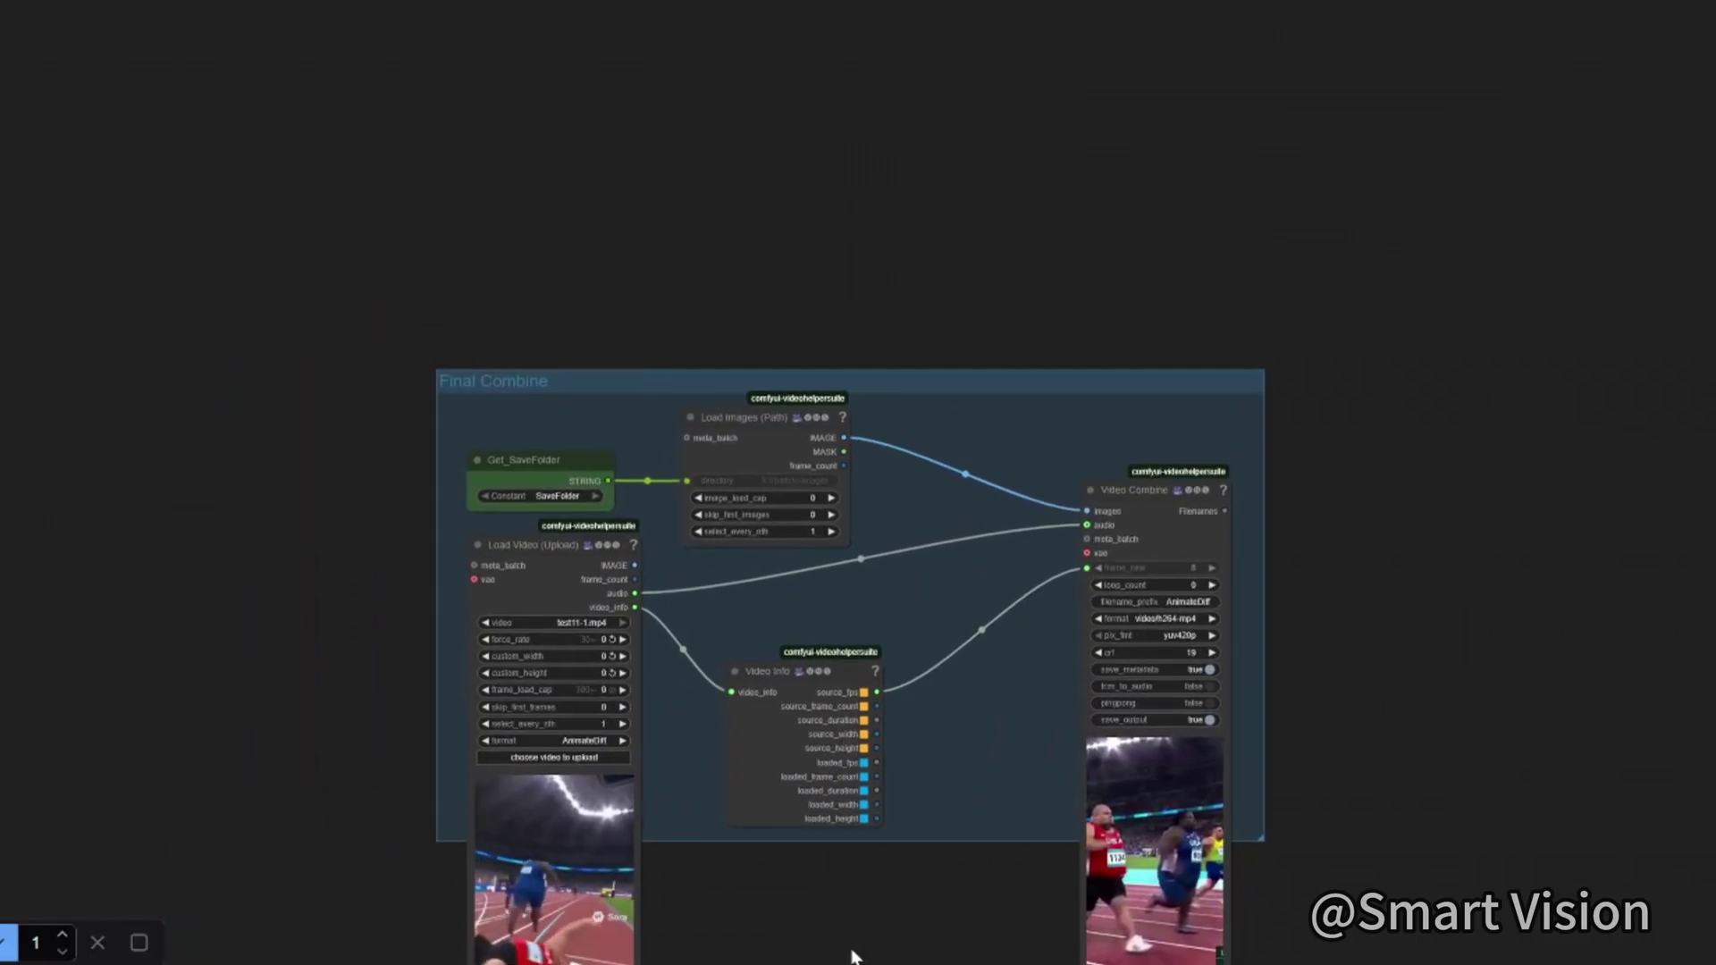
scroll(912, 918, "up", 2)
scroll(912, 918, "right", 2)
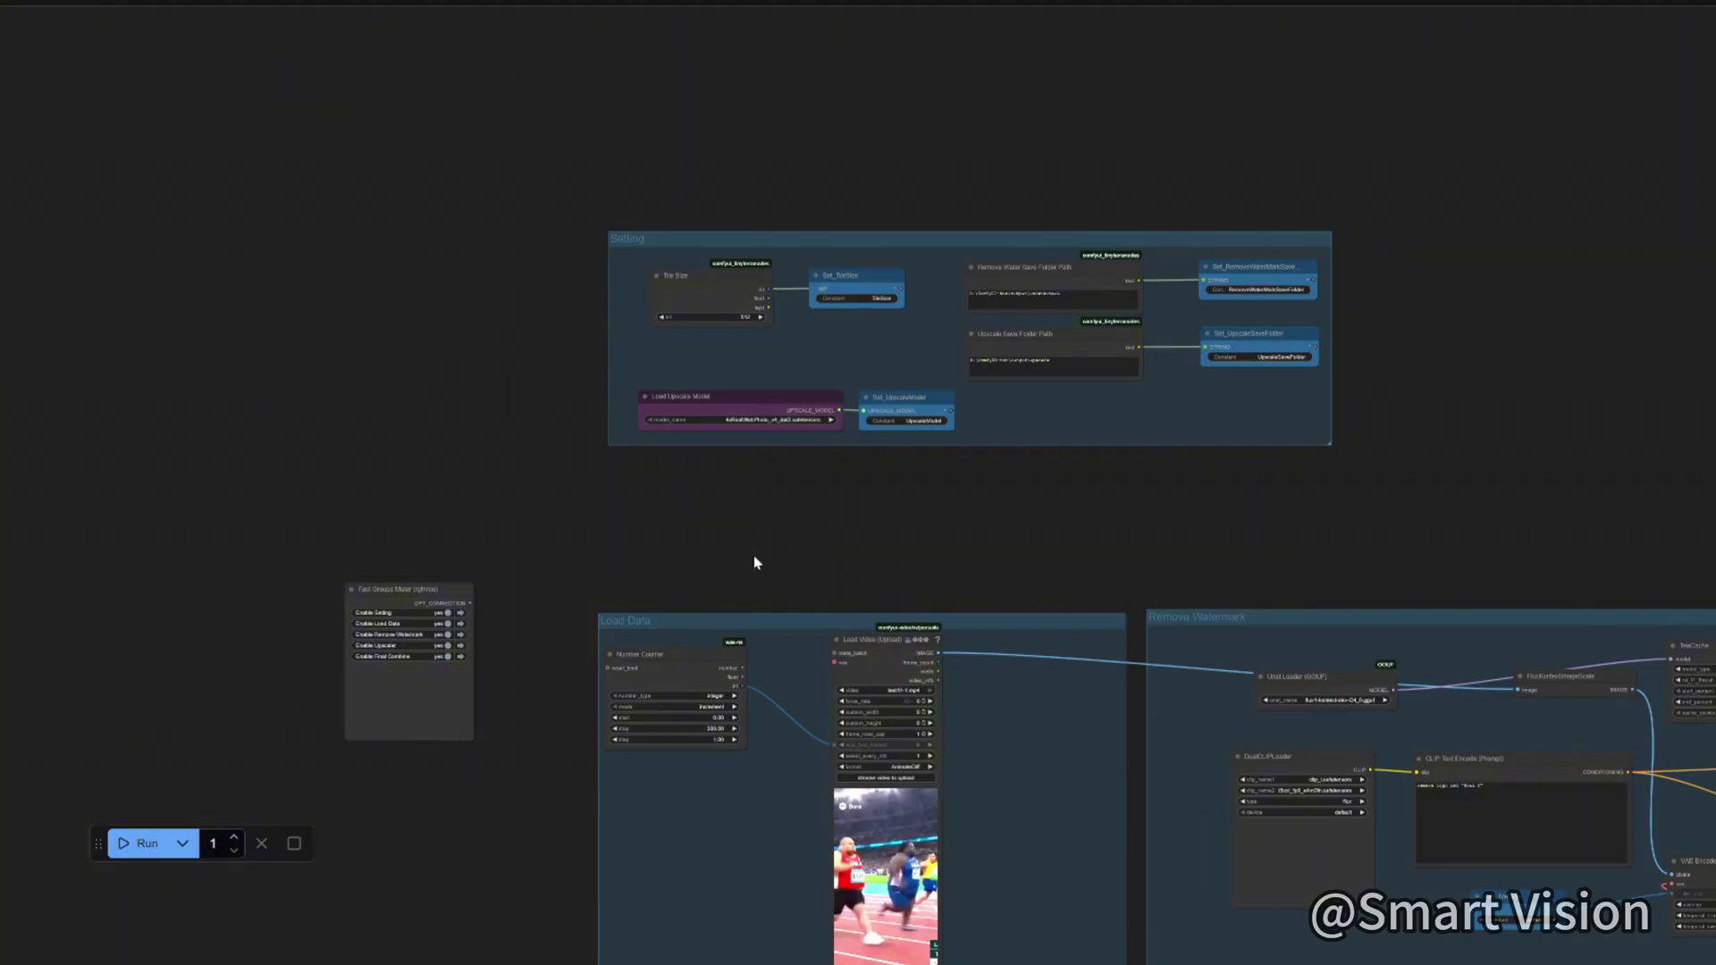
left_click_drag(755, 562, 828, 521)
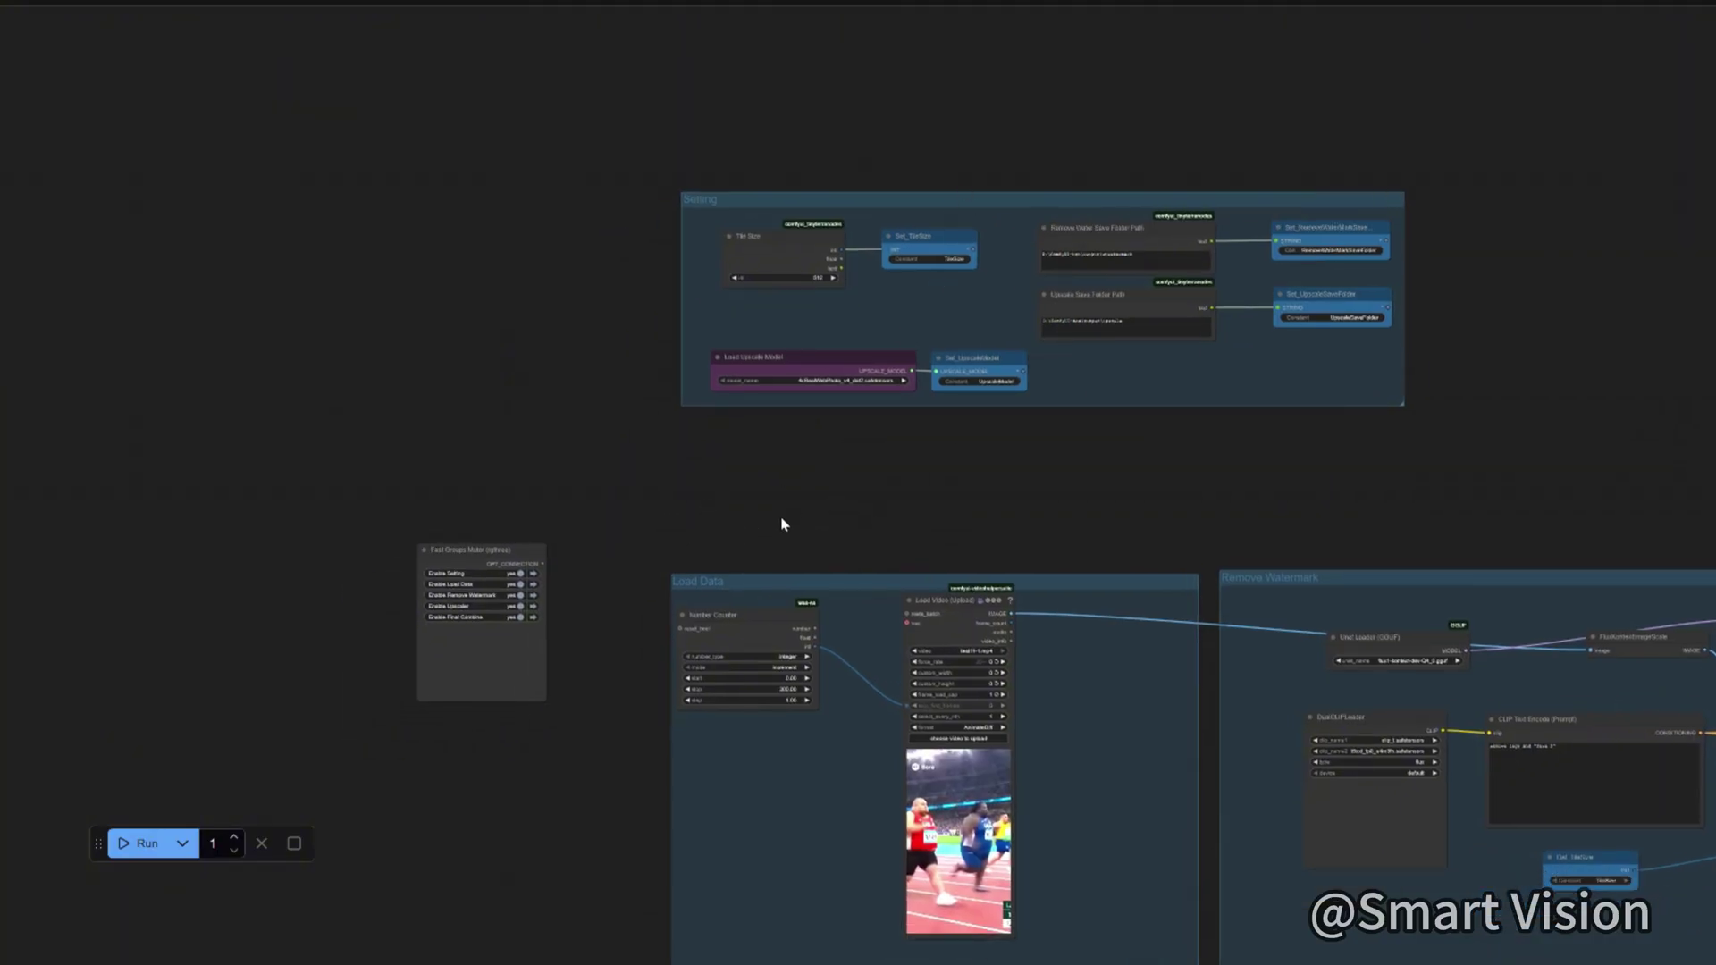
- Switch off Remove Watermark, Upscaler and Final Combine in Fast Groups Muter
left_click(521, 596)
left_click(521, 606)
left_click(521, 617)
scroll(894, 751, "up", 5)
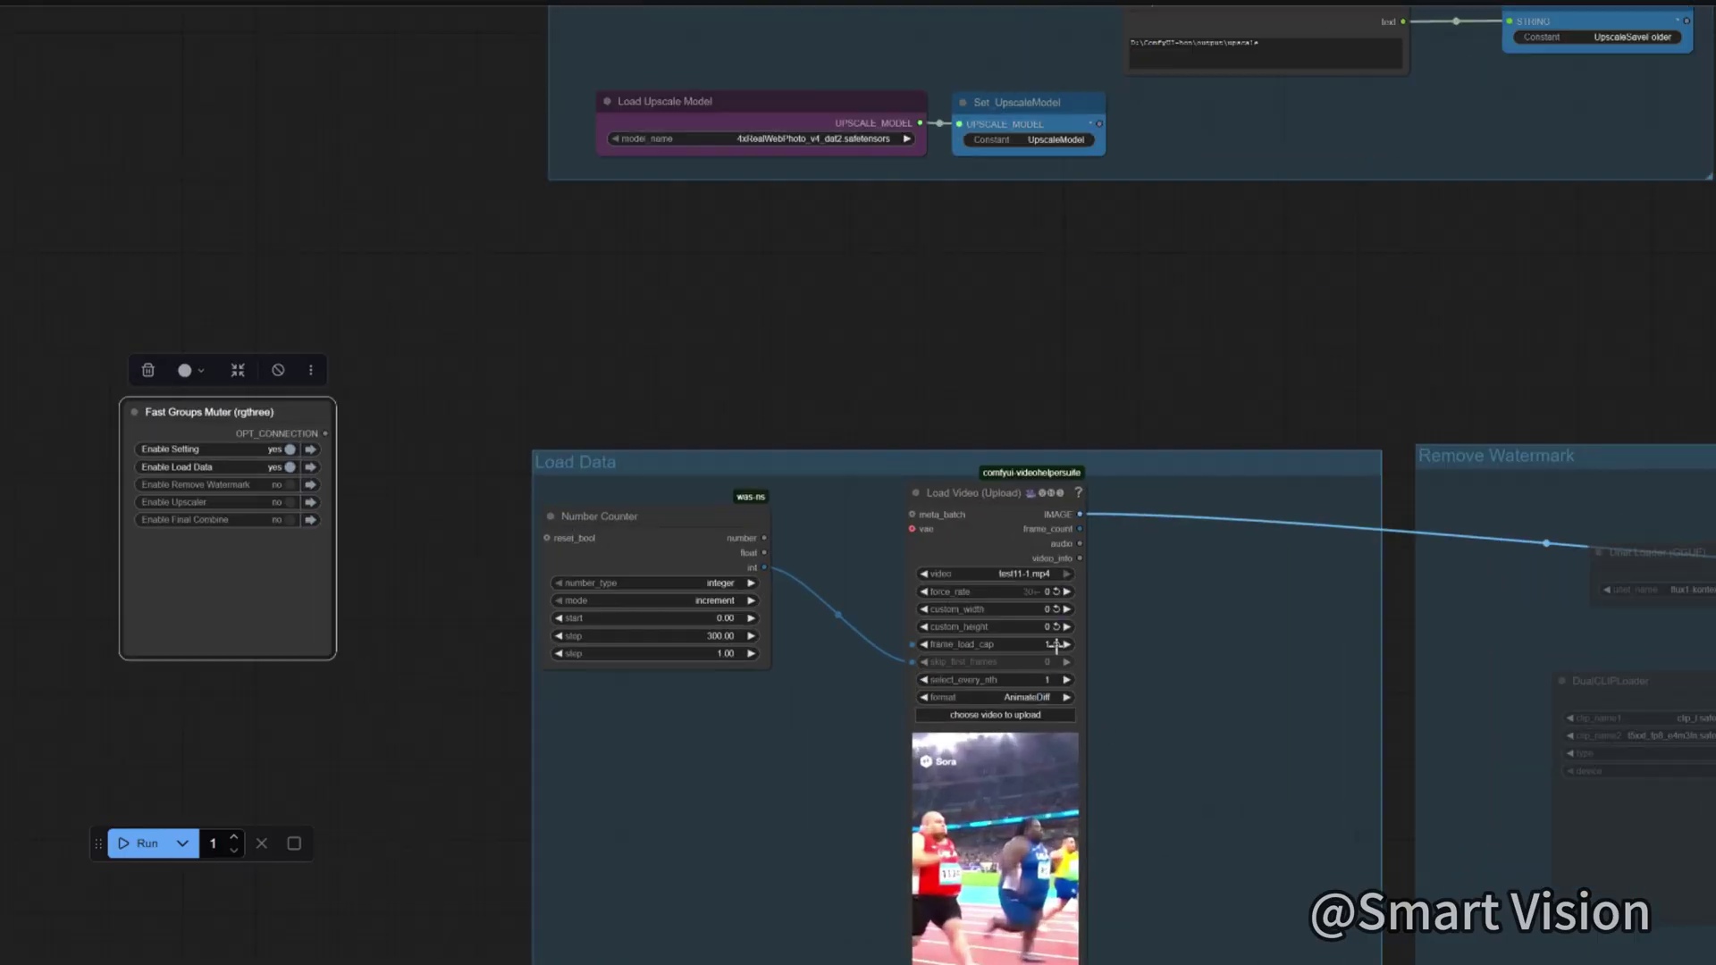
- Check Load Video's frame_load_cap and the Number Counter stop value of 300
left_click(1058, 650)
left_click(1048, 644)
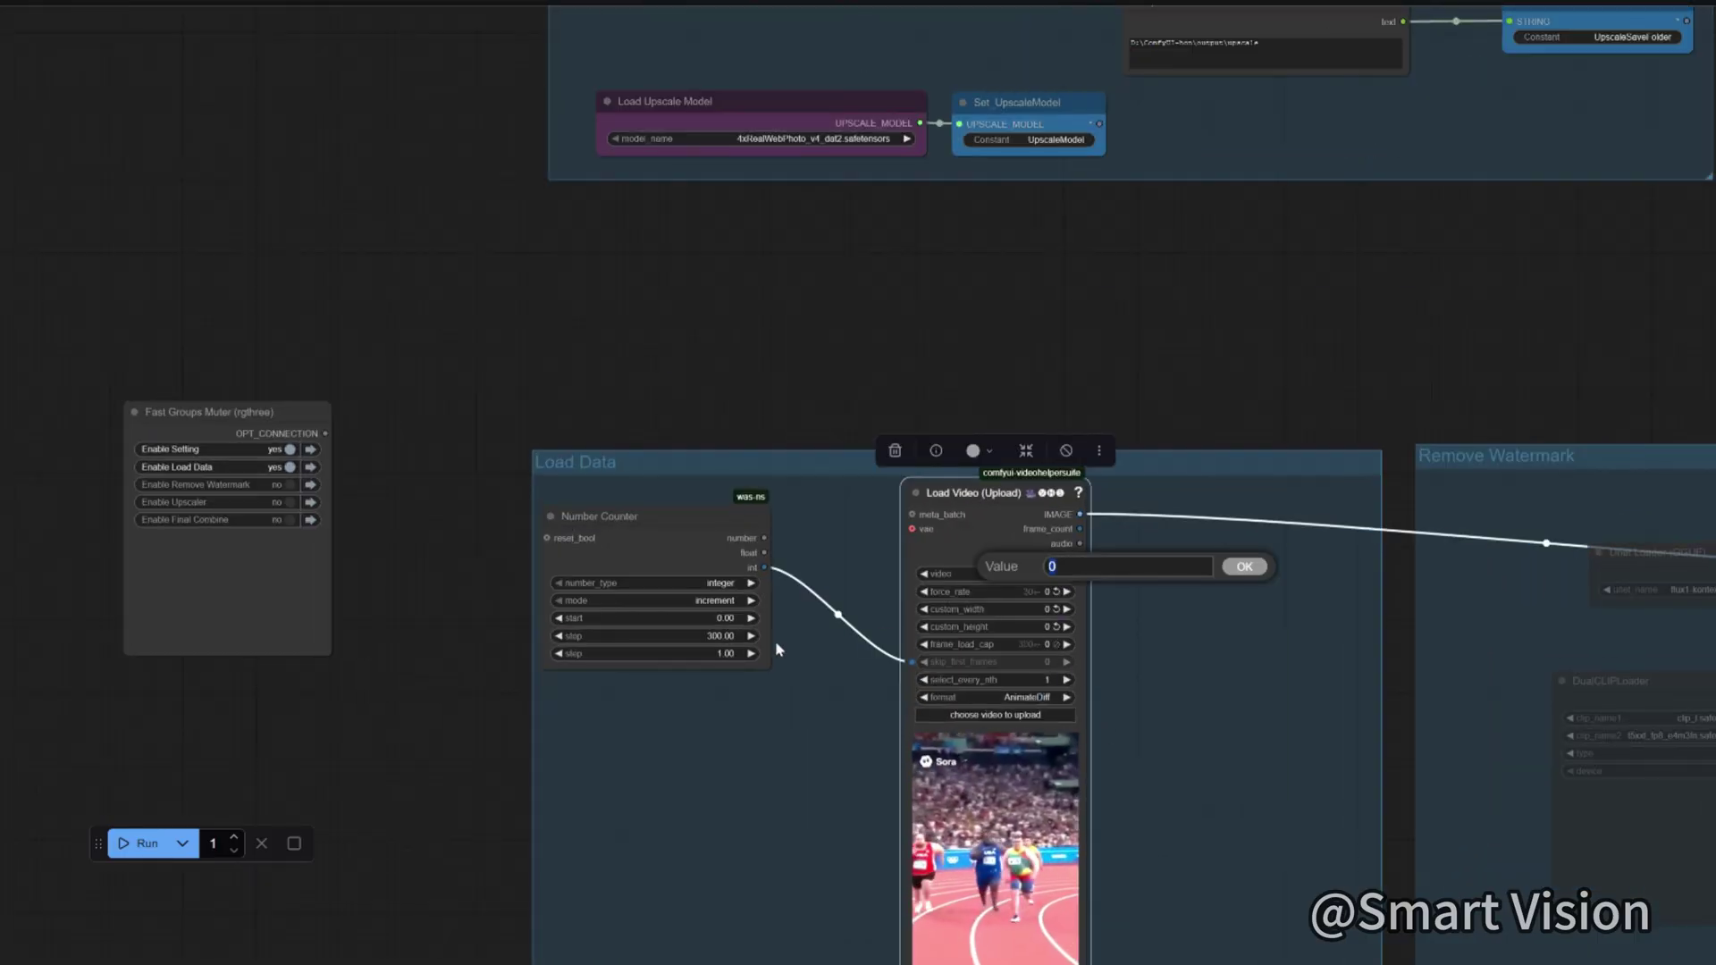
left_click(715, 636)
left_click(717, 670)
- Set the run batch count to 300 and open Settings with Ctrl+comma
left_click_drag(98, 843, 311, 755)
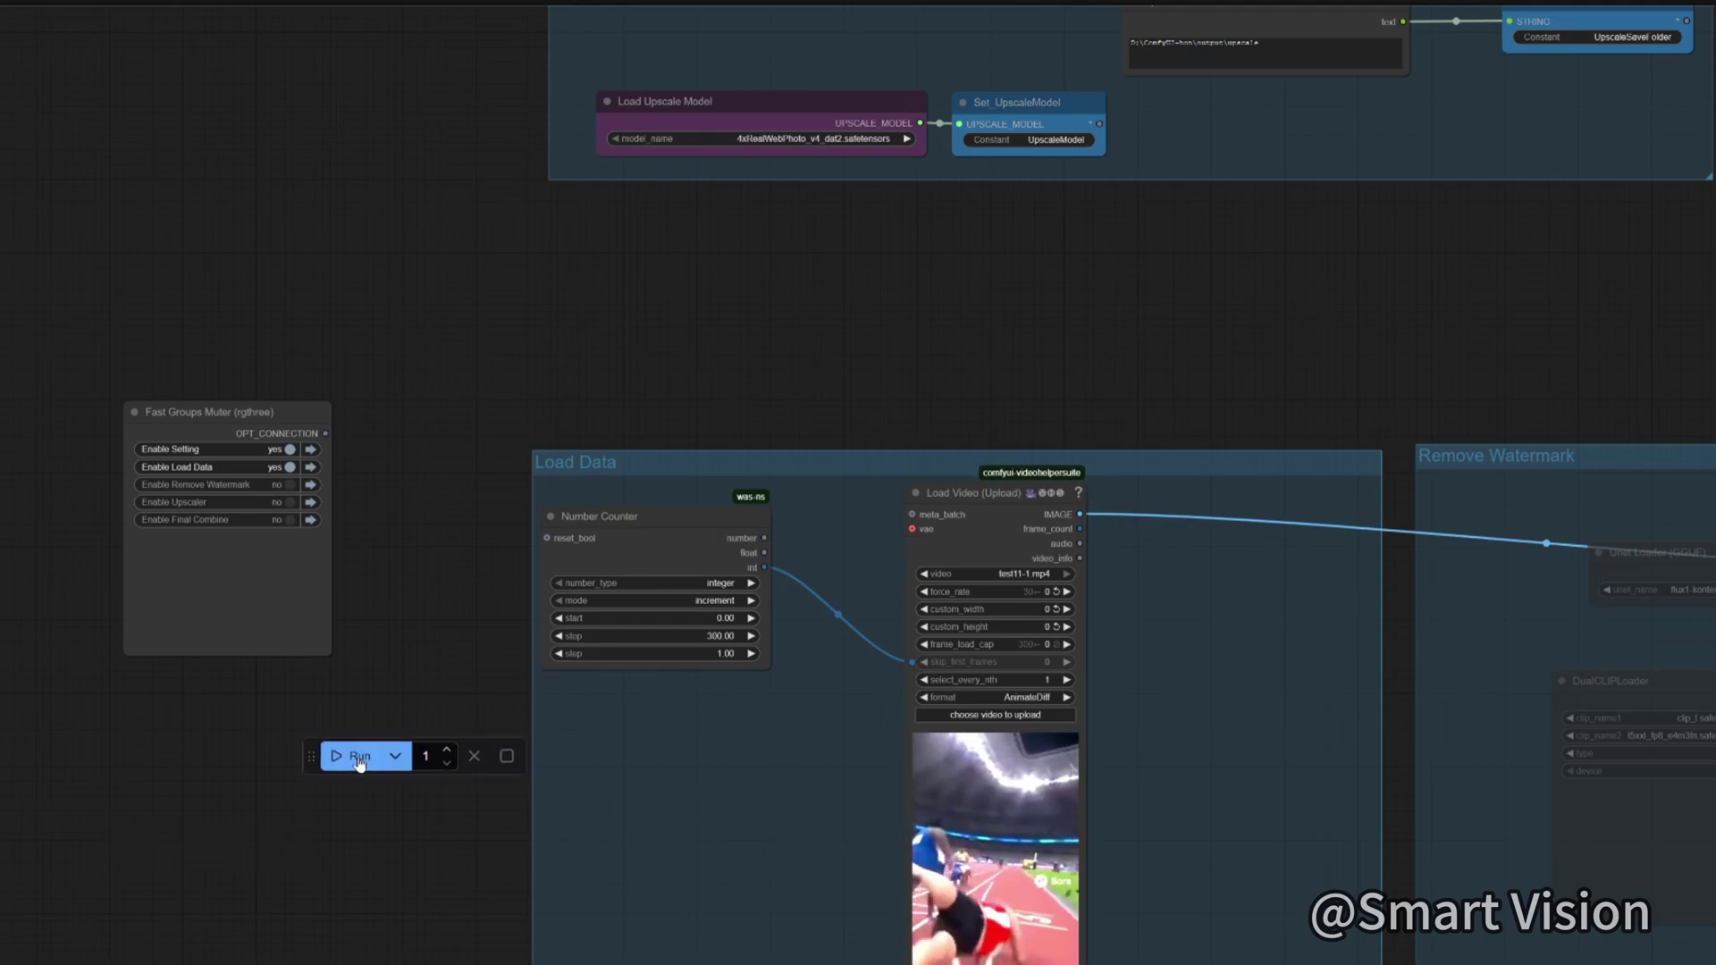
double_click(429, 756)
type("300")
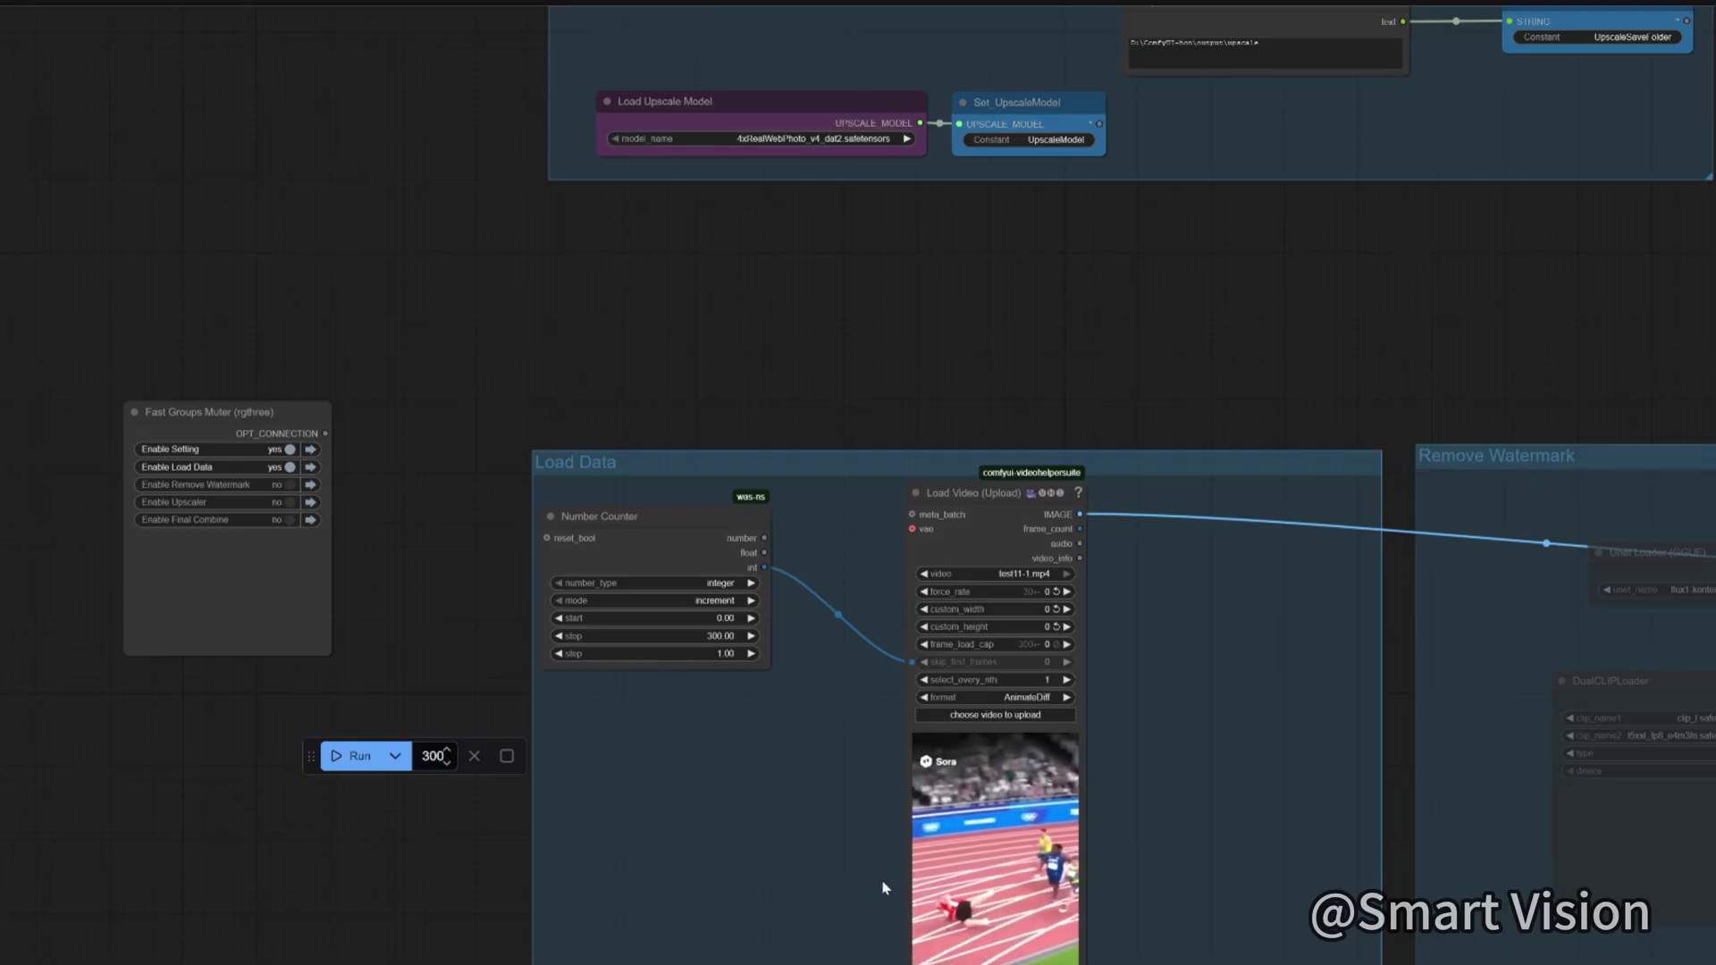
key("ctrl+comma")
scroll(1164, 577, "up", 6)
- Check the Queue Button batch count limit of 10,000 and close Settings
scroll(1149, 588, "up", 5)
scroll(1149, 588, "down", 4)
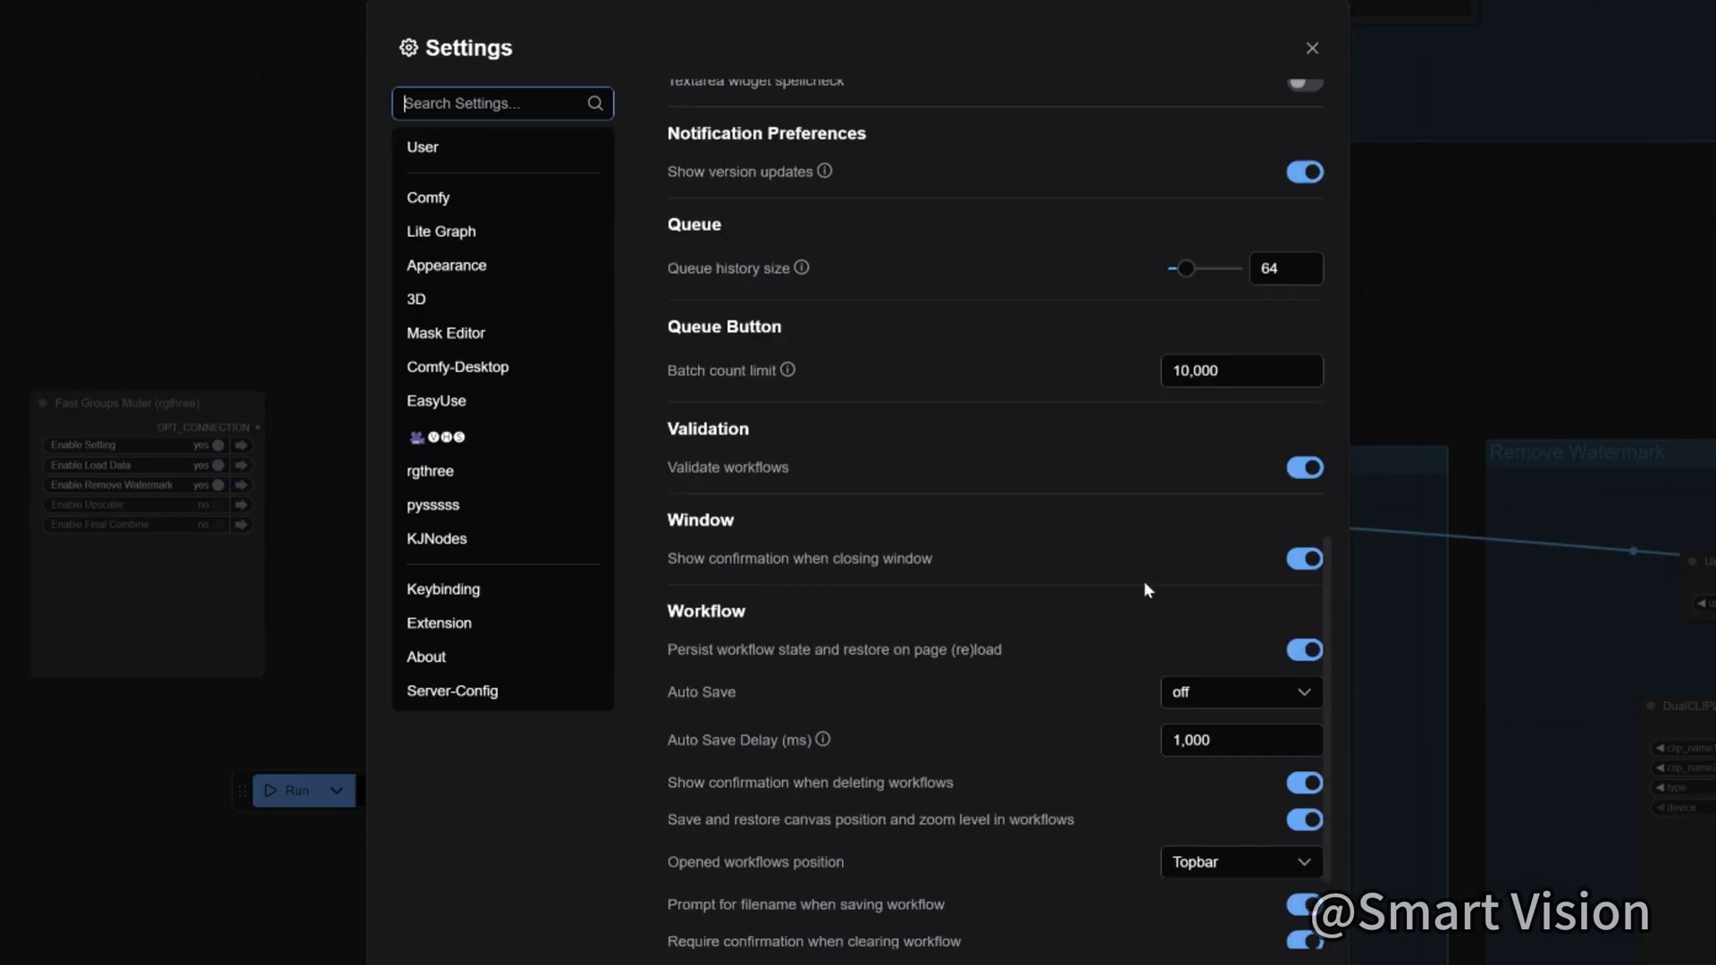
left_click(1264, 333)
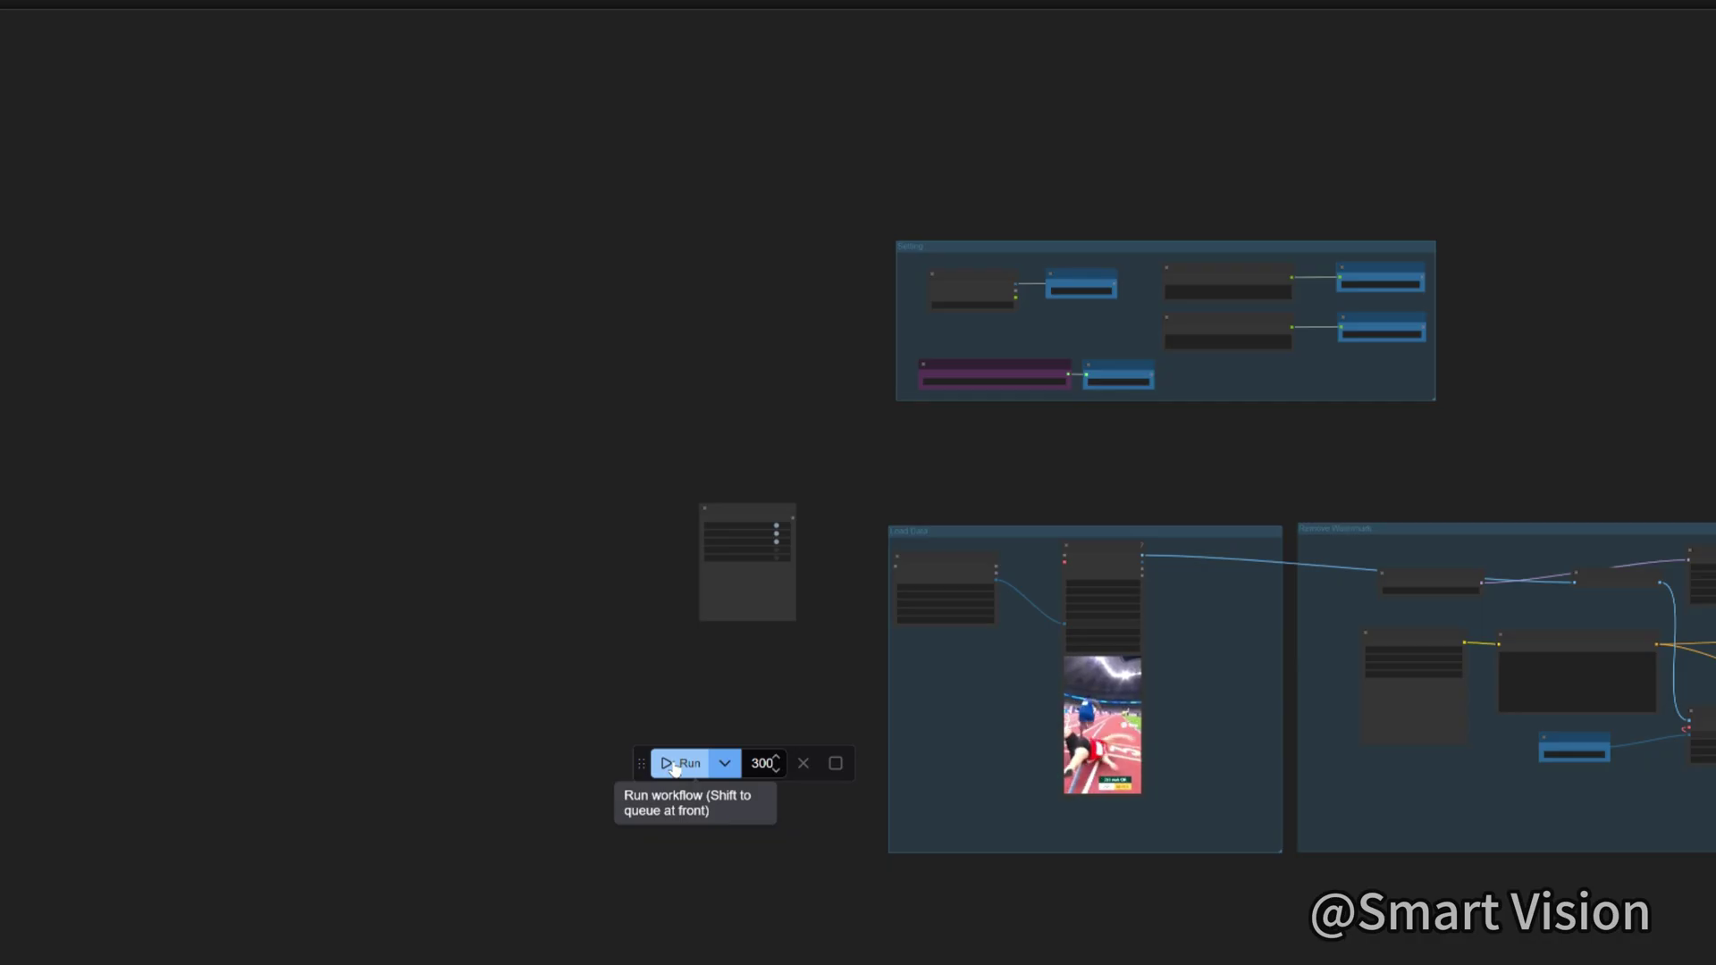
left_click_drag(1050, 930, 824, 910)
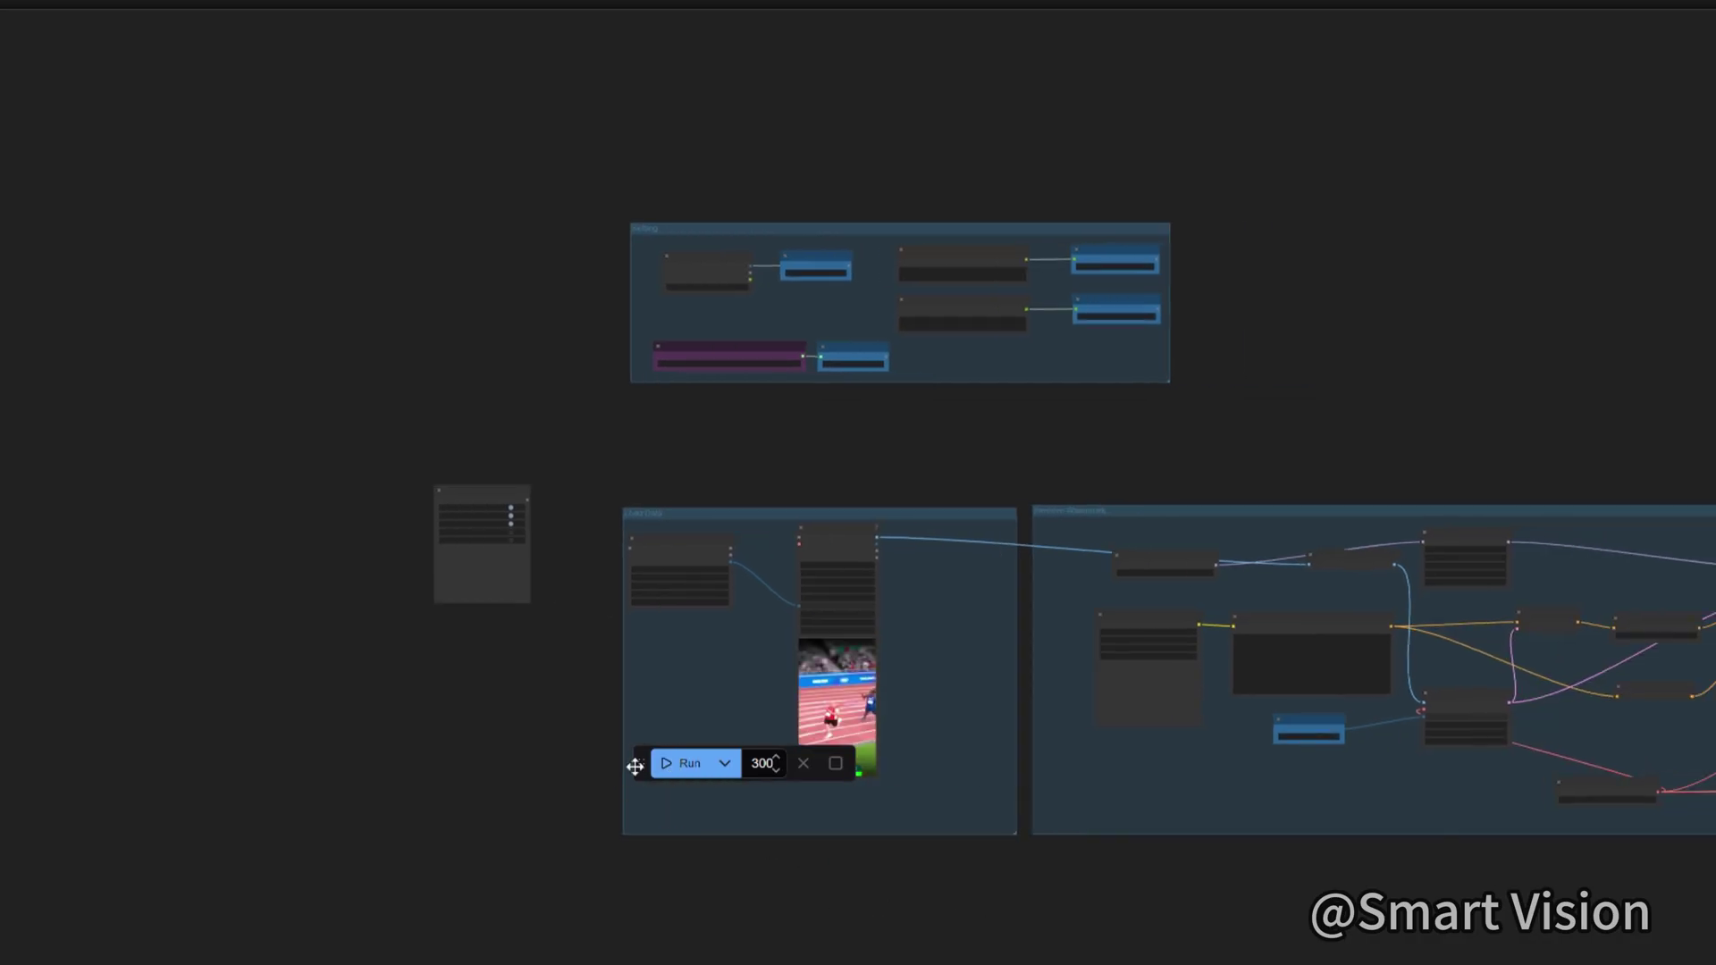
scroll(1273, 590, "up", 4)
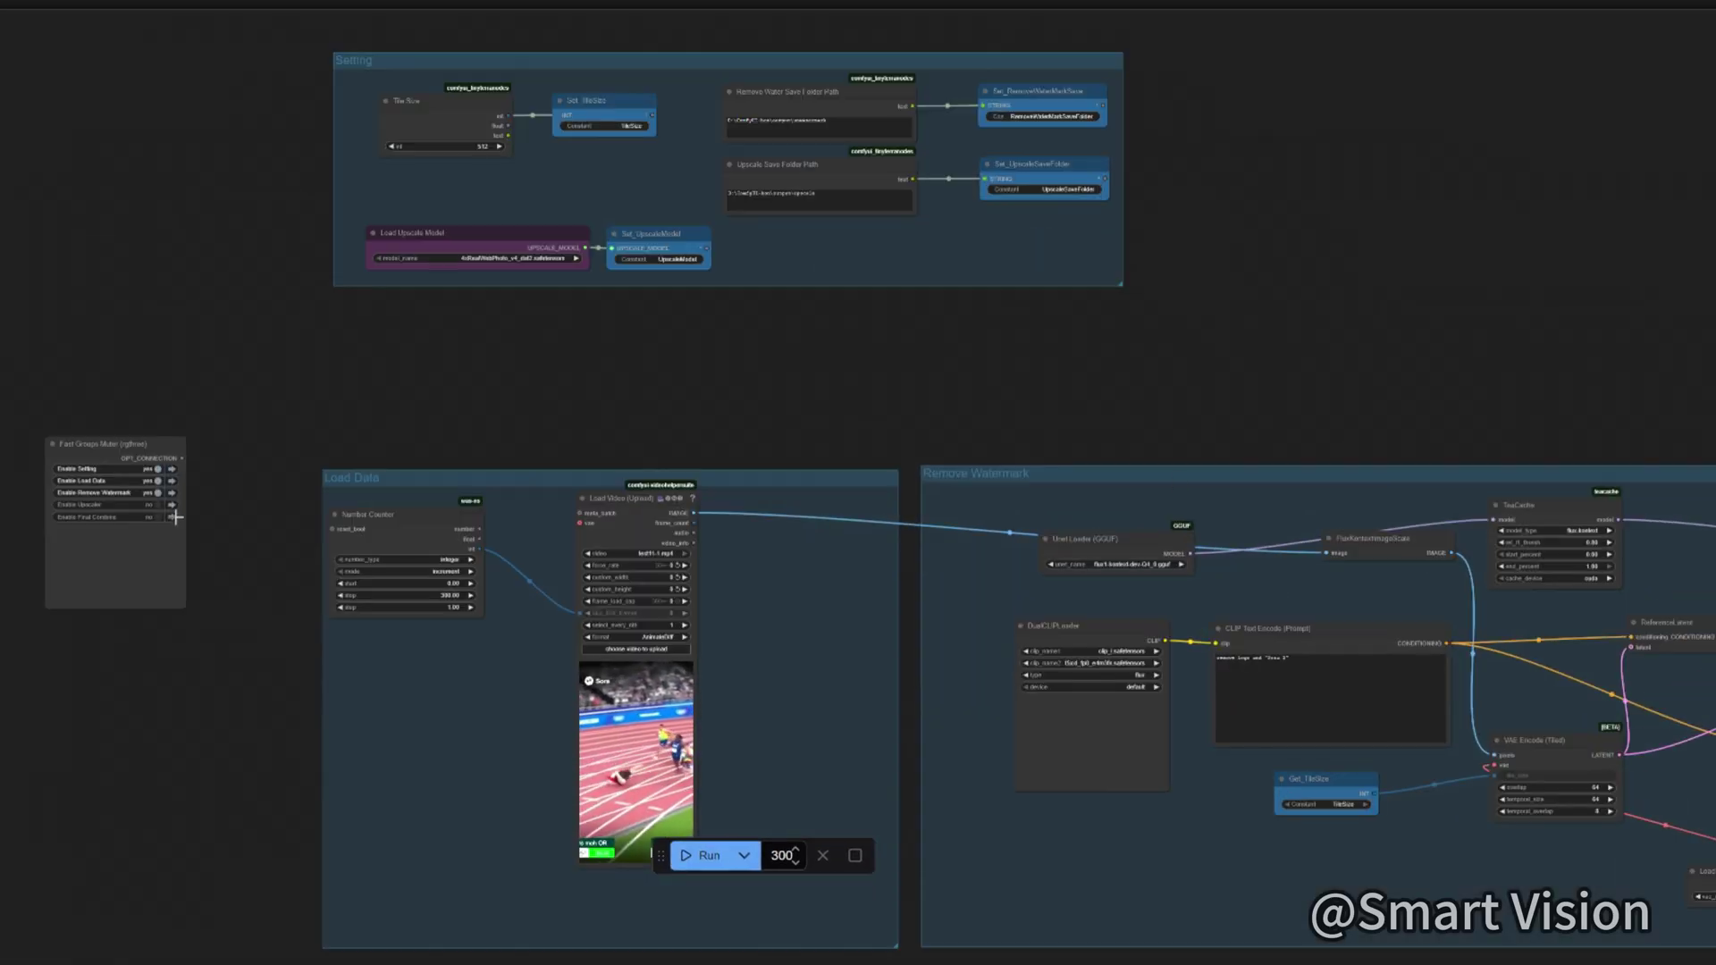
left_click_drag(125, 594, 317, 654)
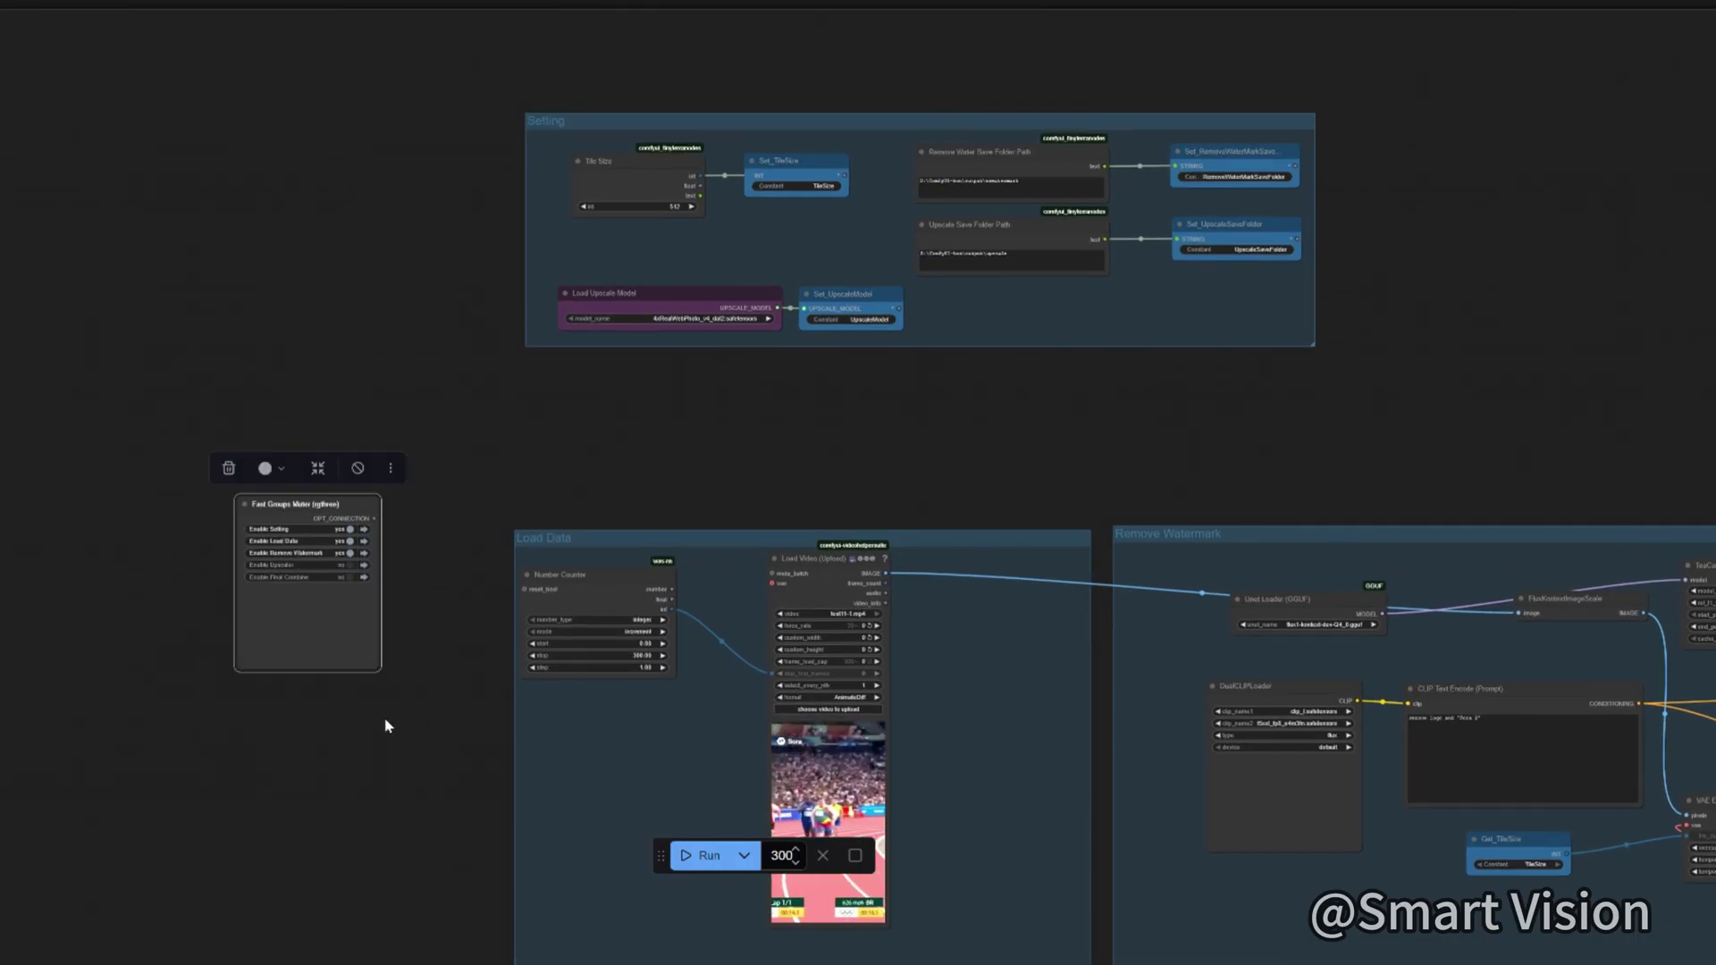
left_click_drag(393, 742, 594, 659)
scroll(587, 797, "up", 5)
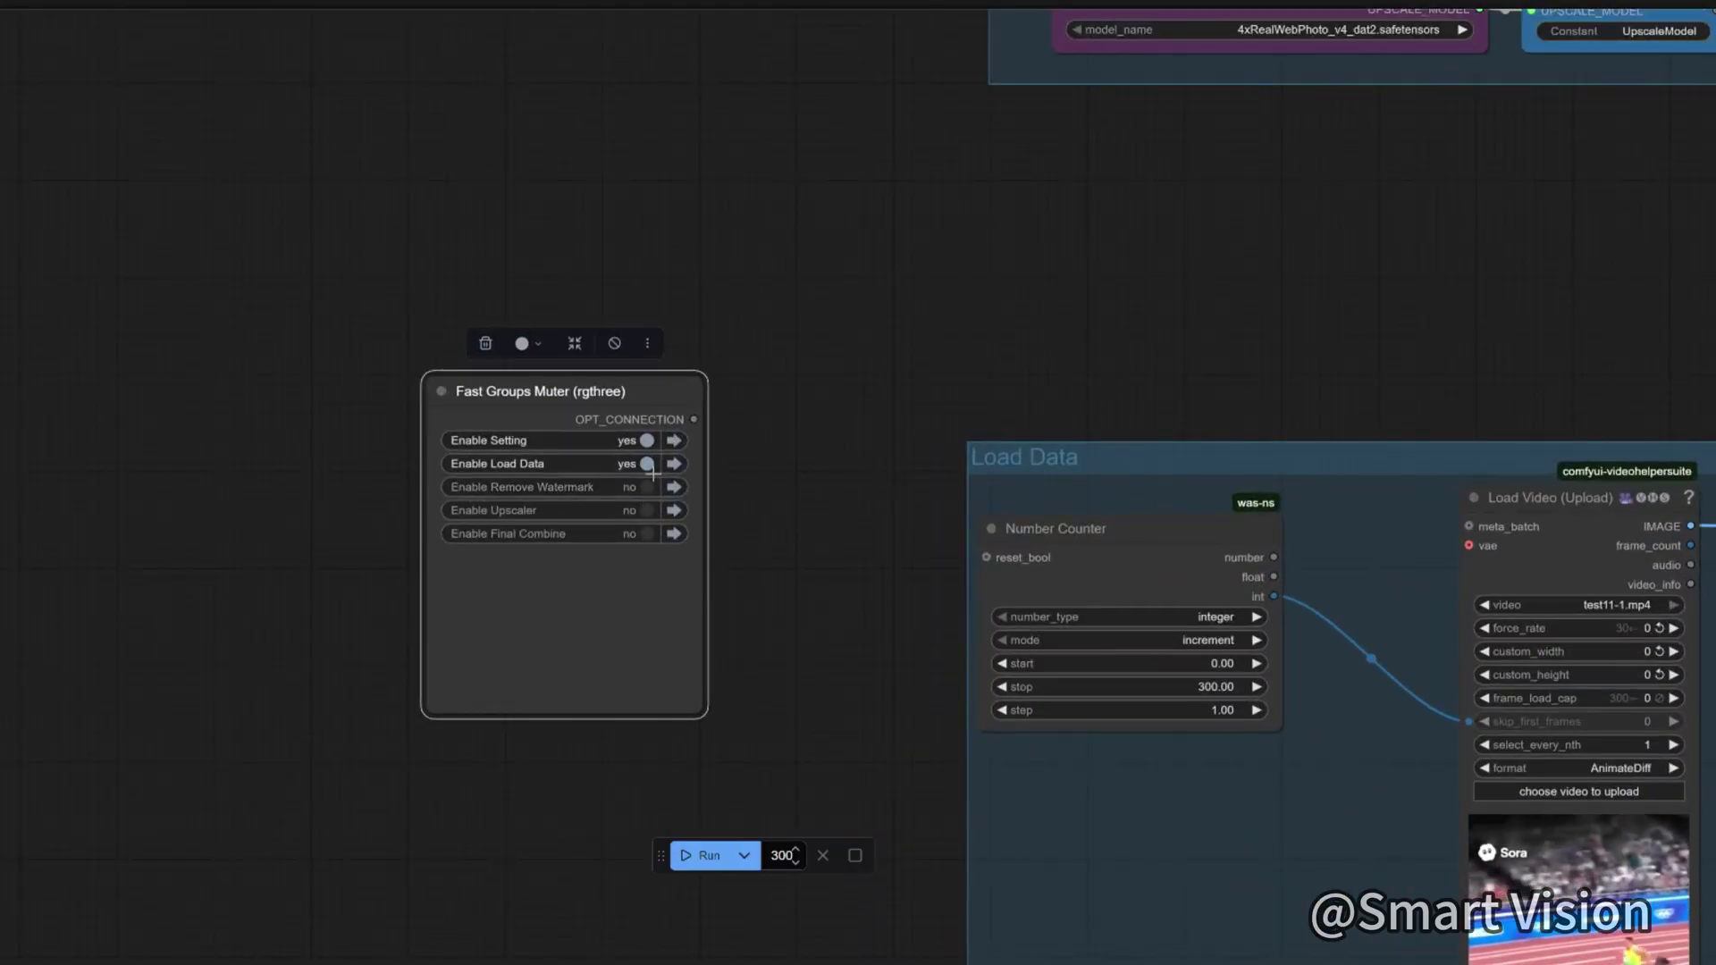
- Switch off Load Data in Fast Groups Muter and jump to the Final Combine group
left_click(648, 463)
left_click(674, 533)
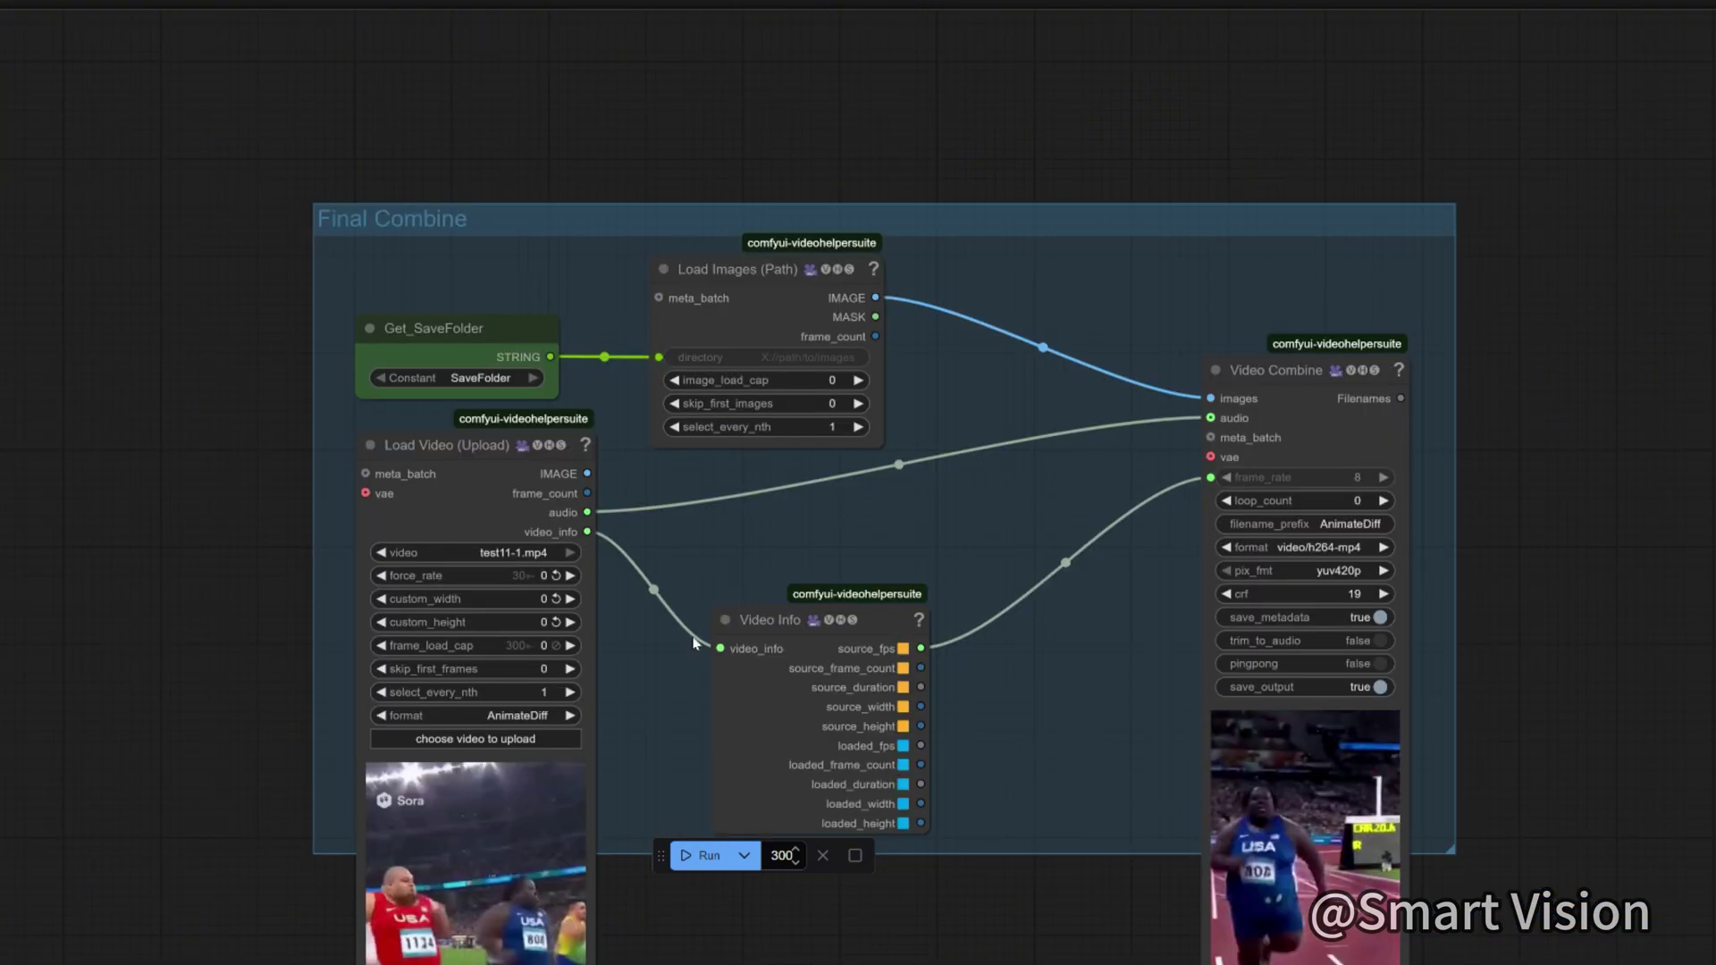